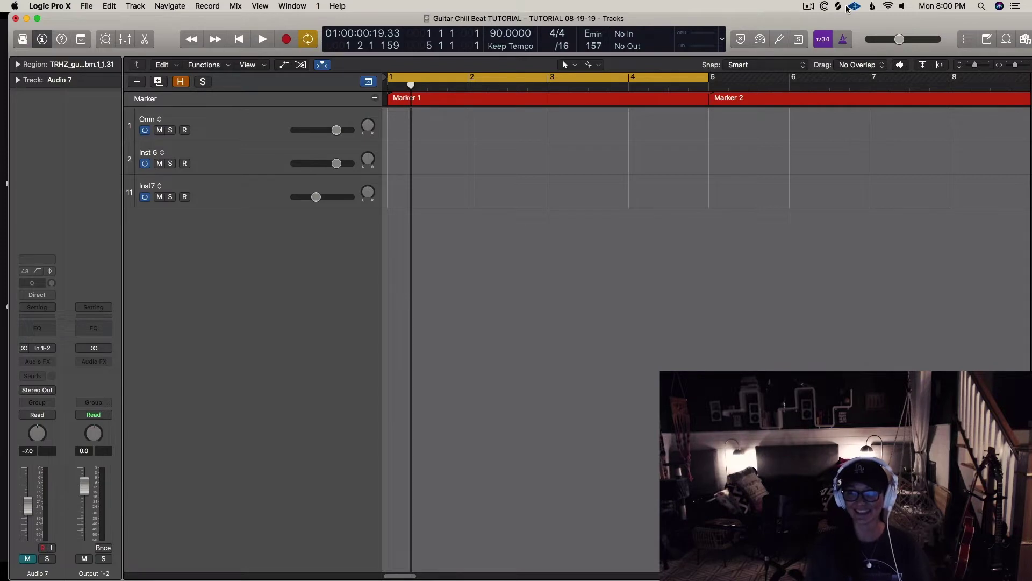
# Import TRHZ_guitar_loop_soulchill_83_Abm.wav from Splice into the Logic Pro project as a new audio track at bar 1.
pyautogui.click(840, 6)
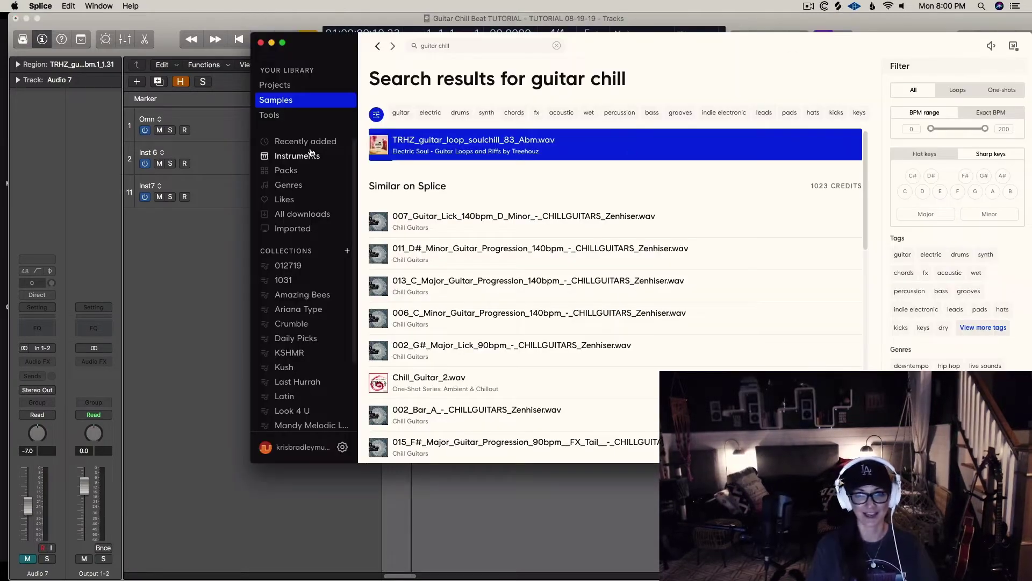
pyautogui.moveTo(379, 147); pyautogui.dragTo(411, 535)
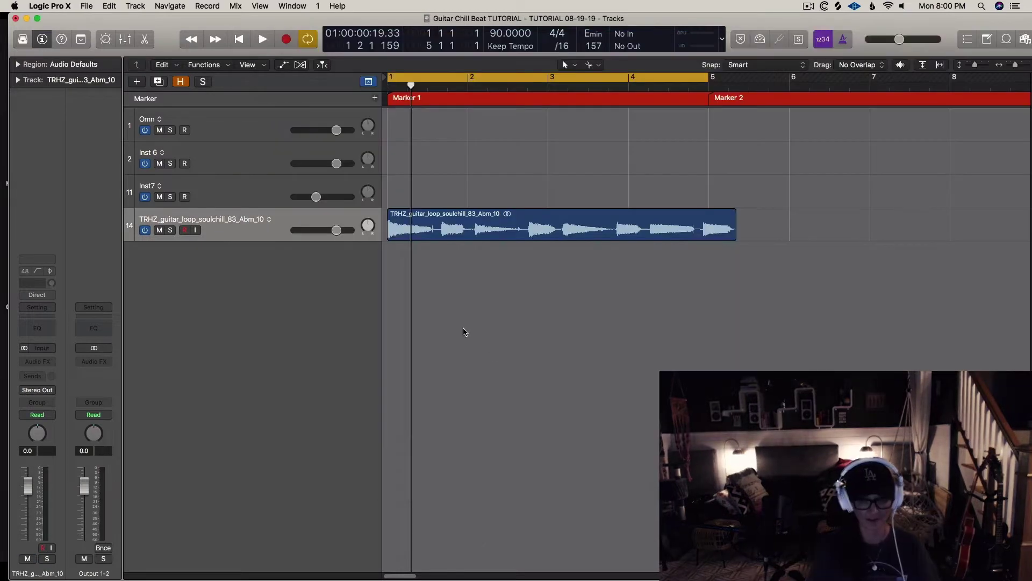
pyautogui.press('Return')
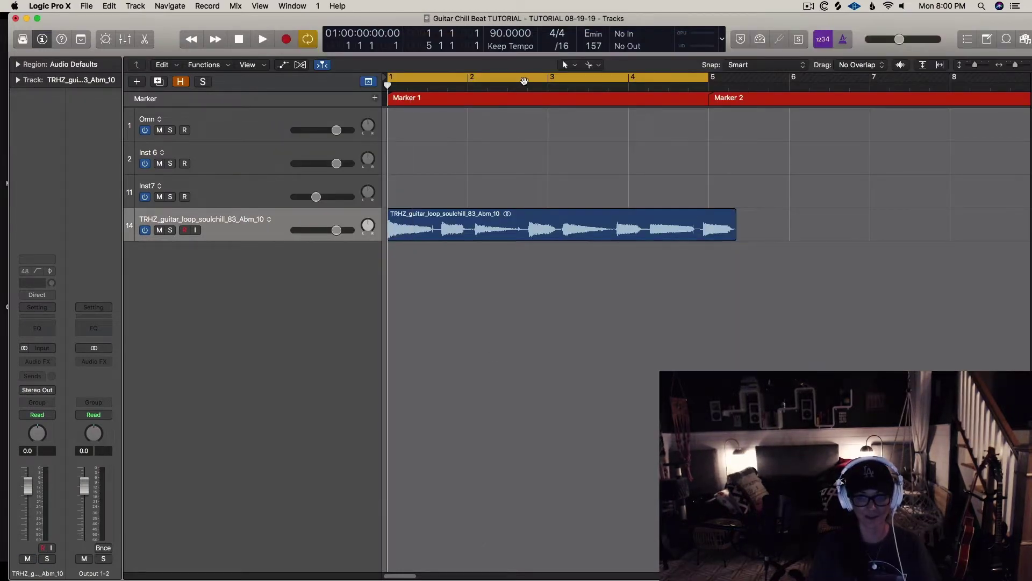
# Lower the guitar track's volume to -15.6 dB and, after auditioning without cycle, time-stretch the loop to exactly four bars.
pyautogui.click(524, 81)
pyautogui.moveTo(344, 234); pyautogui.dragTo(305, 230)
pyautogui.press('space')
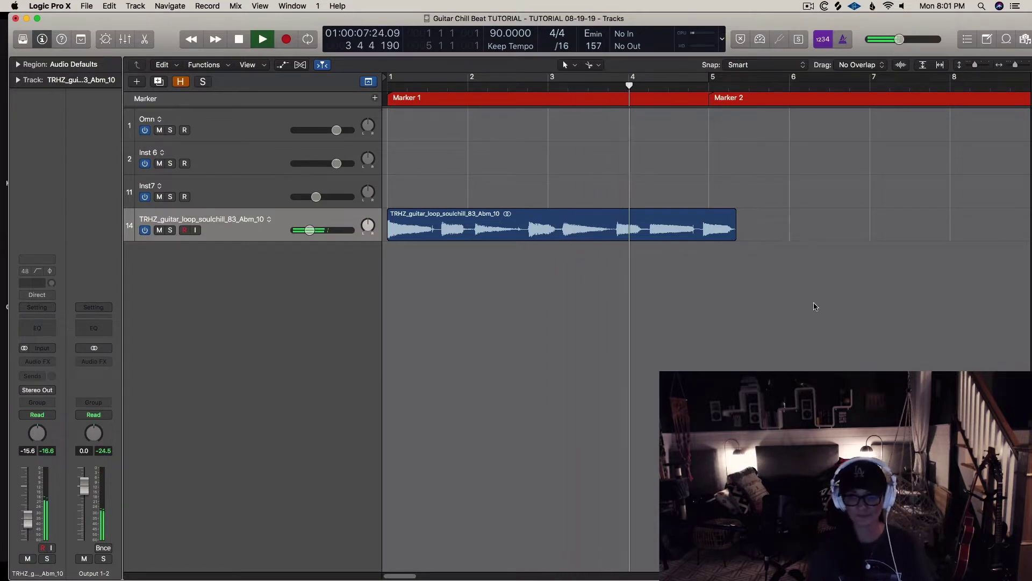
pyautogui.press('space')
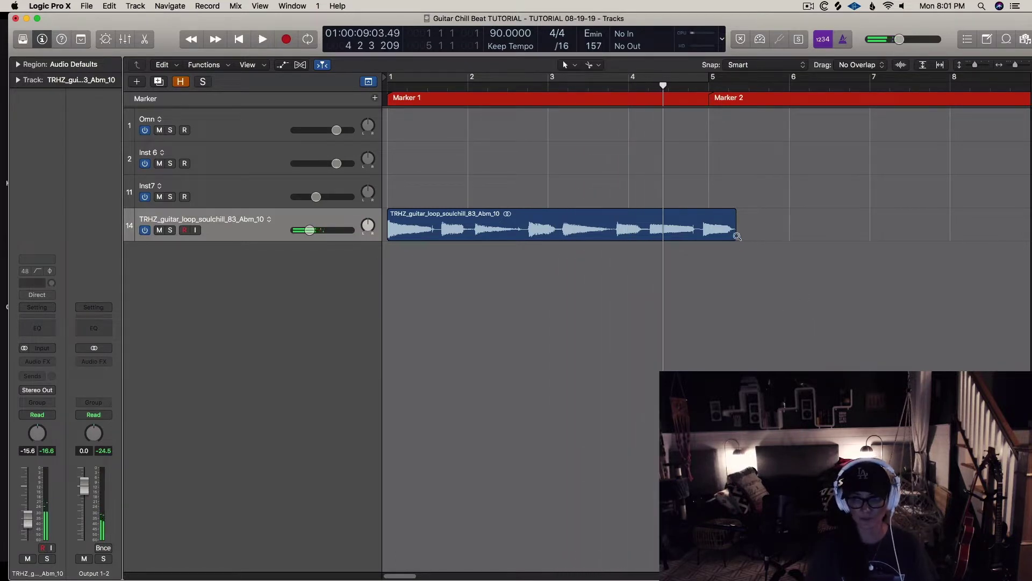
pyautogui.moveTo(736, 236); pyautogui.dragTo(709, 237)
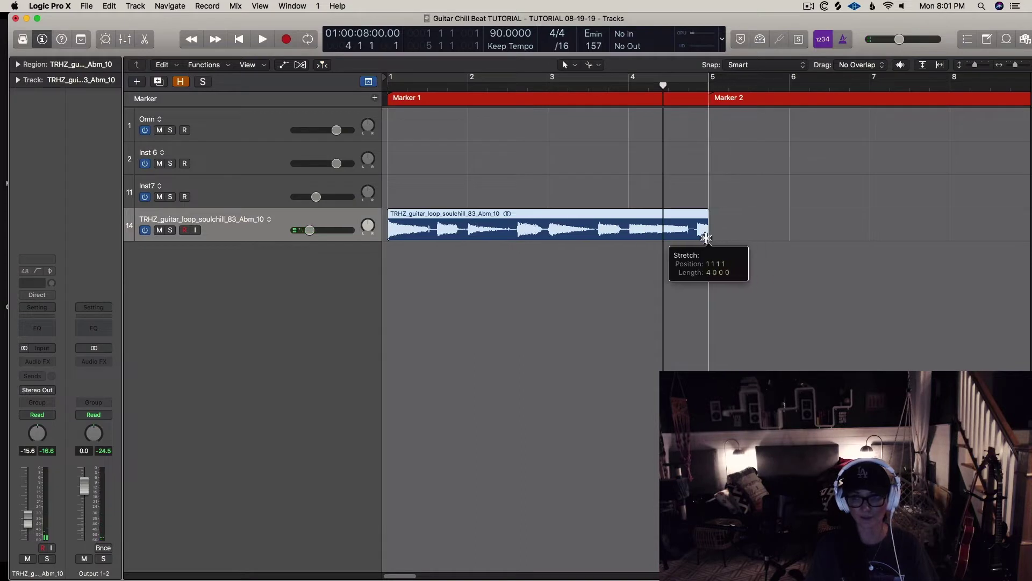
pyautogui.press('Return')
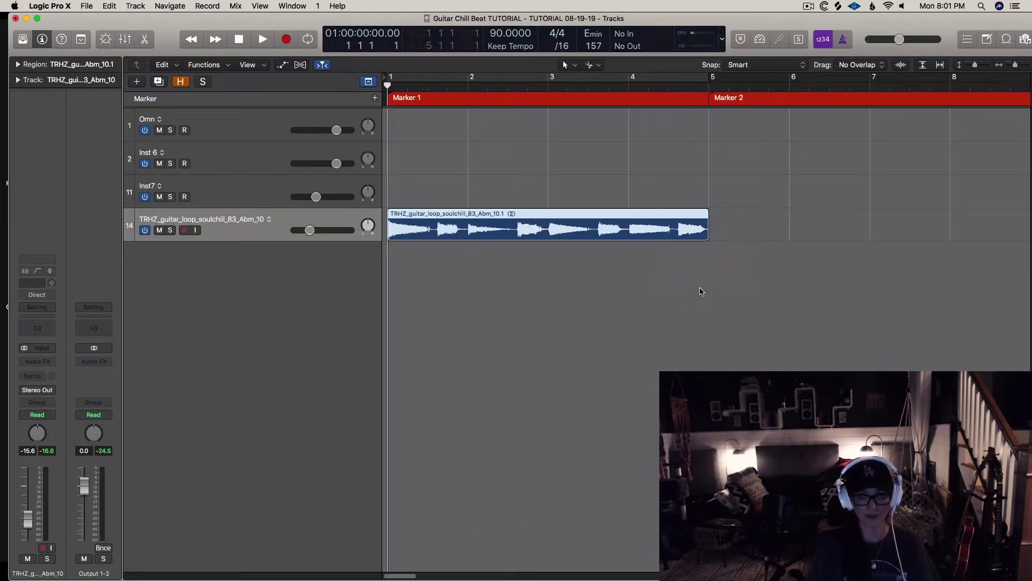
# Insert the Pitch Shifter on the guitar track with 3 semitones and audition the loop with cycle turned on.
pyautogui.click(45, 362)
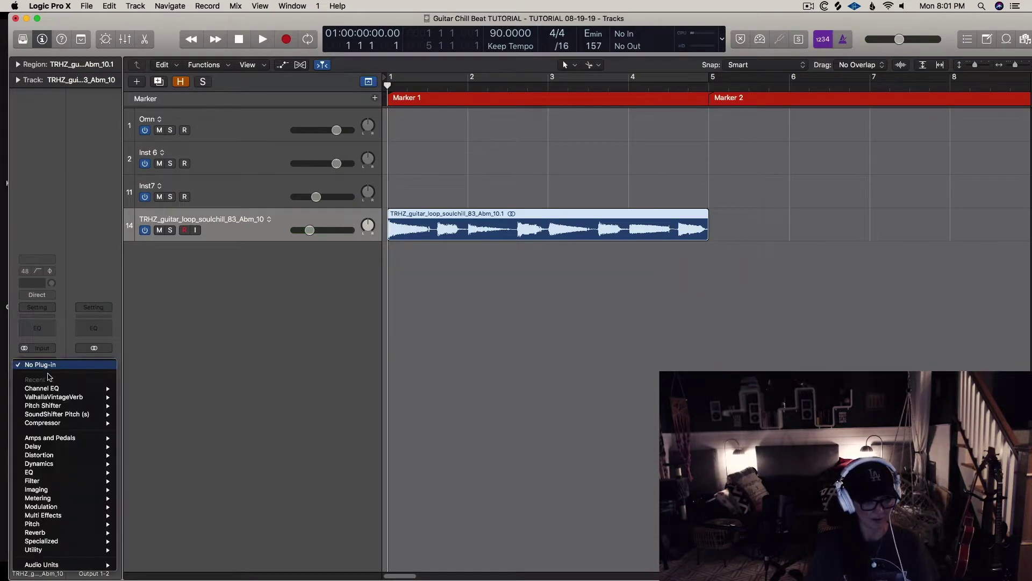
pyautogui.click(136, 406)
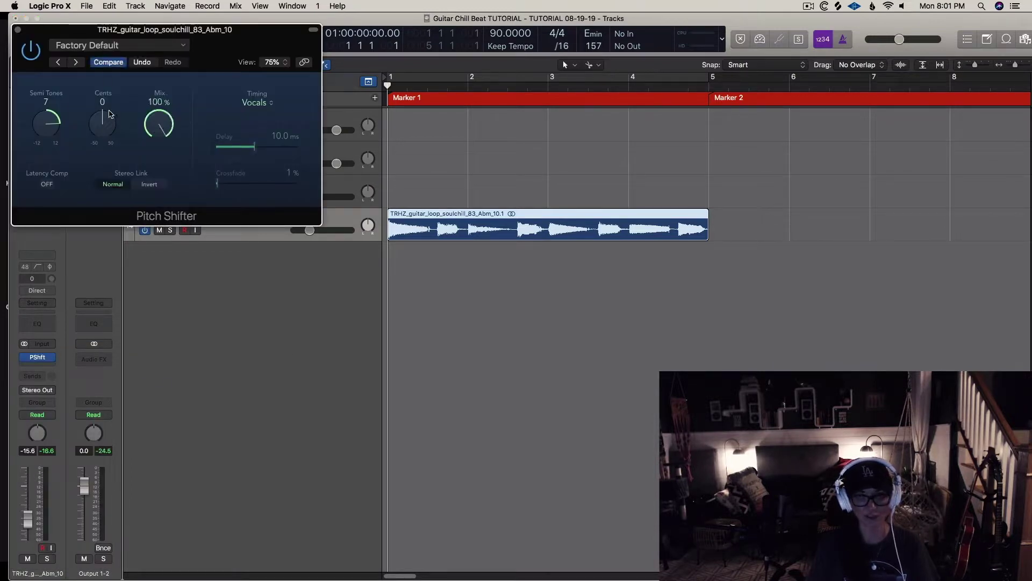
pyautogui.moveTo(55, 133); pyautogui.dragTo(50, 139)
pyautogui.press('space')
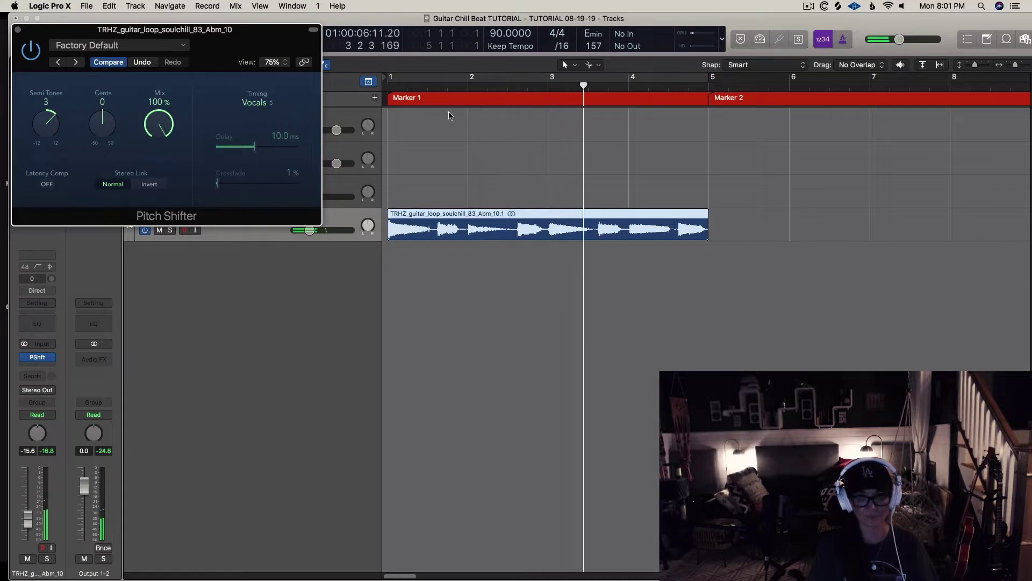
pyautogui.click(470, 100)
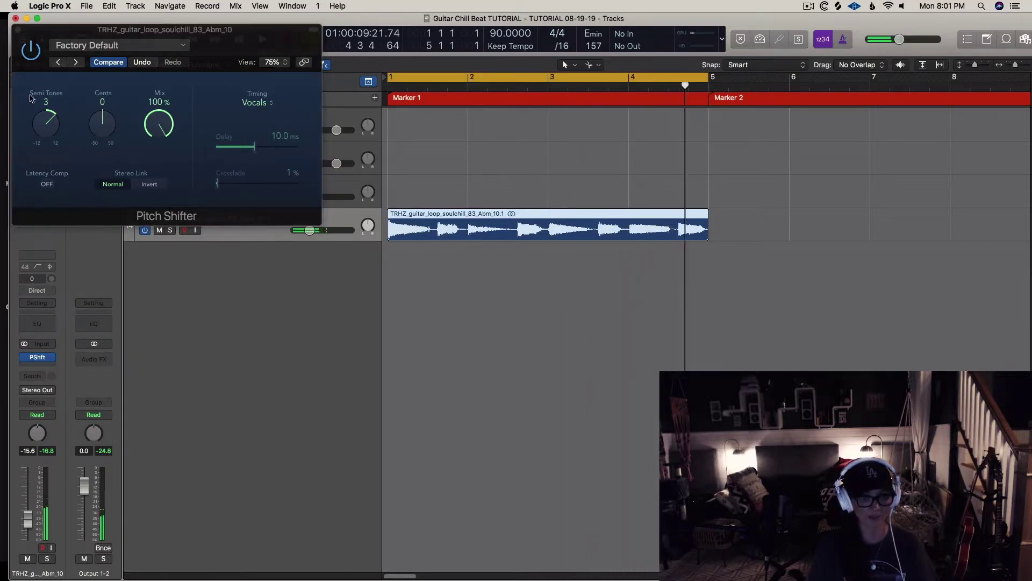
pyautogui.click(19, 29)
# Bounce the pitch-shifted guitar region in place to a new track and delete the original guitar track.
pyautogui.click(638, 299)
pyautogui.click(603, 237)
pyautogui.hotkey('ctrl', 'b')
pyautogui.press('Escape')
pyautogui.press('c')
pyautogui.click(252, 225)
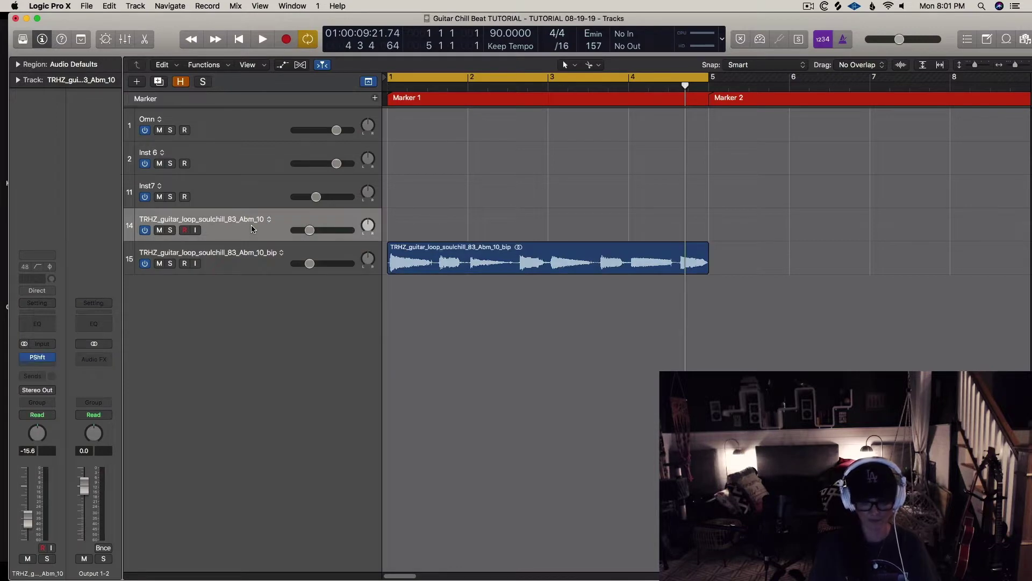
pyautogui.press('super+BackSpace')
# Audition the bounced guitar region and trim its beginning up to the attack of the first chord.
pyautogui.press('space')
pyautogui.press('super+Right')
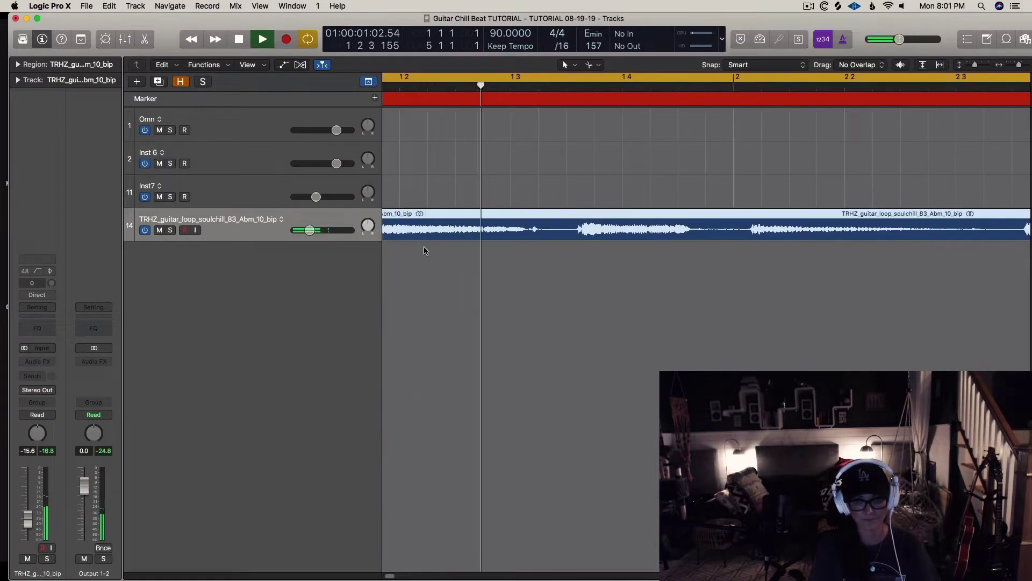
pyautogui.press('space')
pyautogui.moveTo(389, 236); pyautogui.dragTo(406, 239)
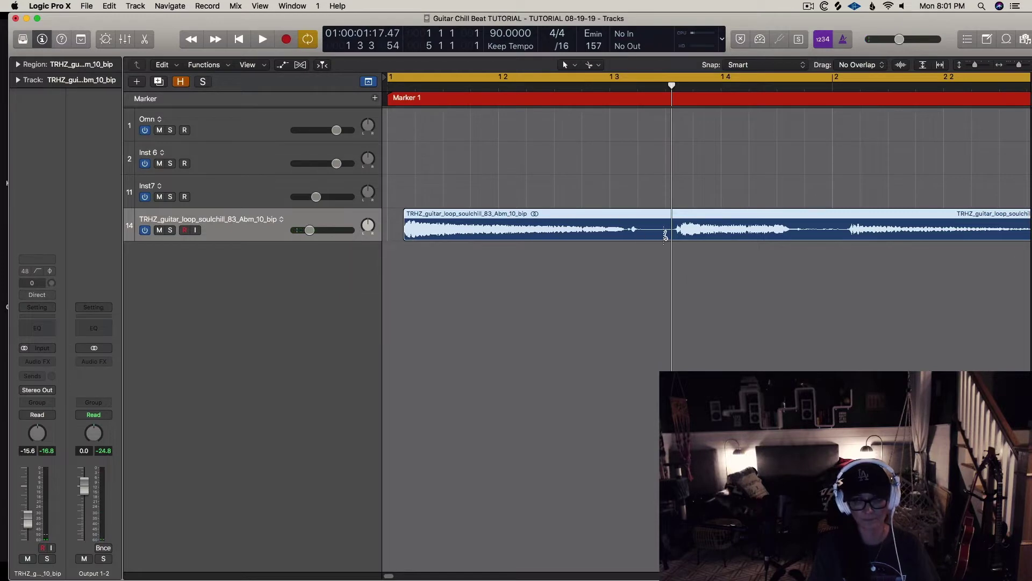
# Split the guitar region just before the second chord and move the first slice back to bar 1.
pyautogui.keyDown('super'); pyautogui.click(661, 228); pyautogui.keyUp('super')
pyautogui.moveTo(616, 230); pyautogui.dragTo(588, 230)
pyautogui.press('space')
# Split the guitar region at bar 2, reverse the second chord's slice and audition it.
pyautogui.hscroll(3, 589, 231)
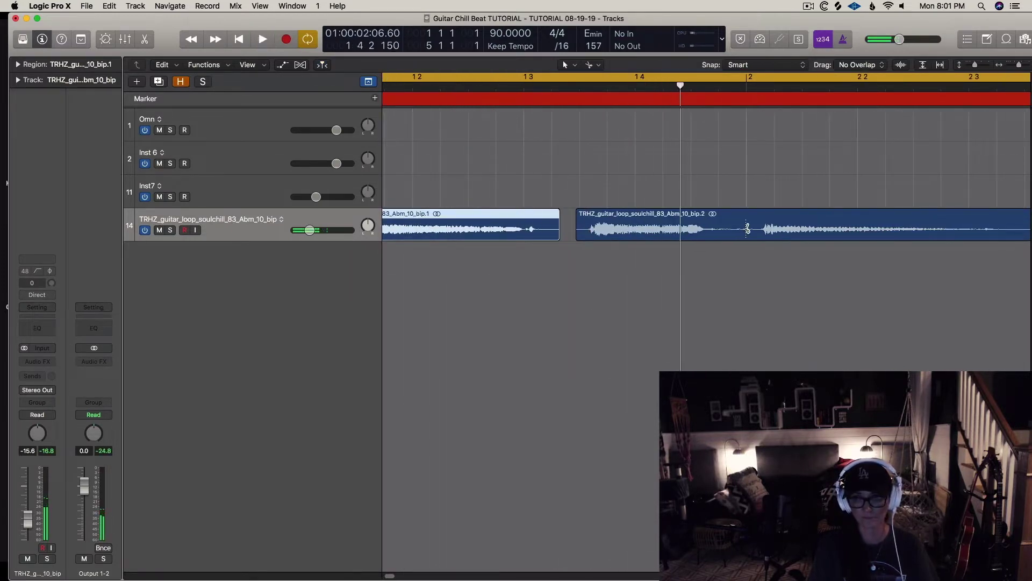
pyautogui.keyDown('super'); pyautogui.click(747, 229); pyautogui.keyUp('super')
pyautogui.press('space')
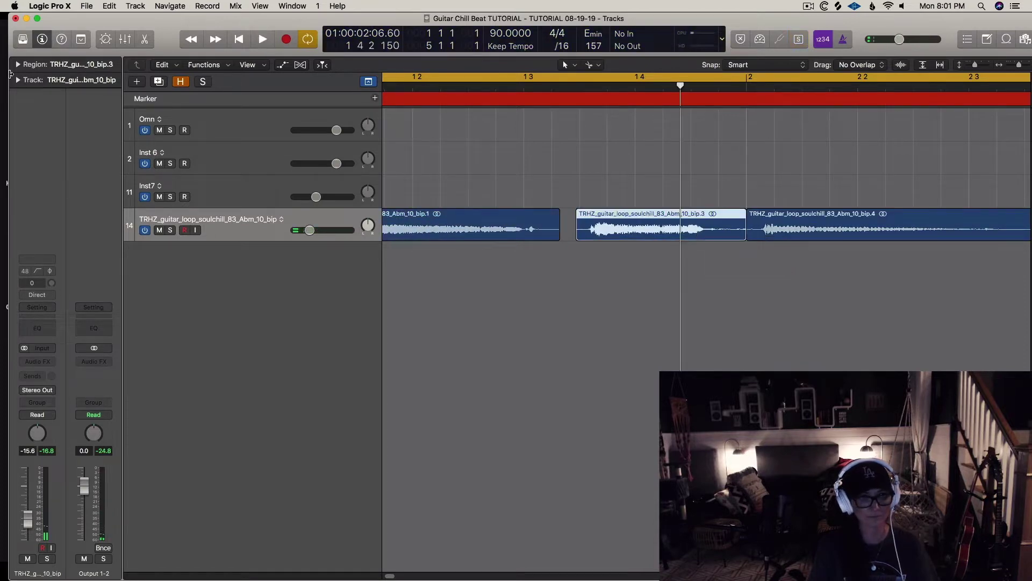
pyautogui.click(18, 64)
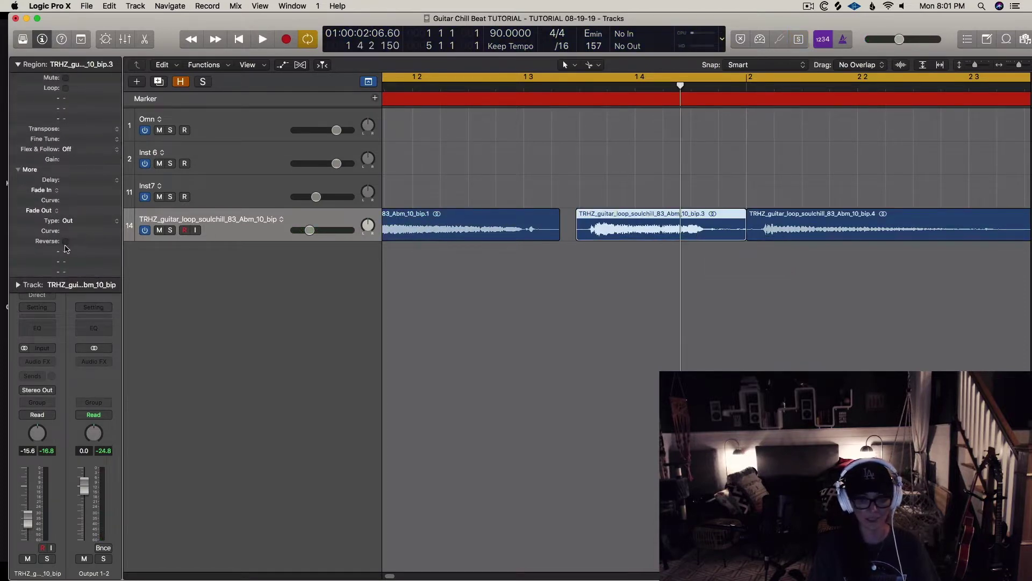
pyautogui.press('space')
pyautogui.hscroll(2, 467, 277)
pyautogui.hscroll(-3, 468, 274)
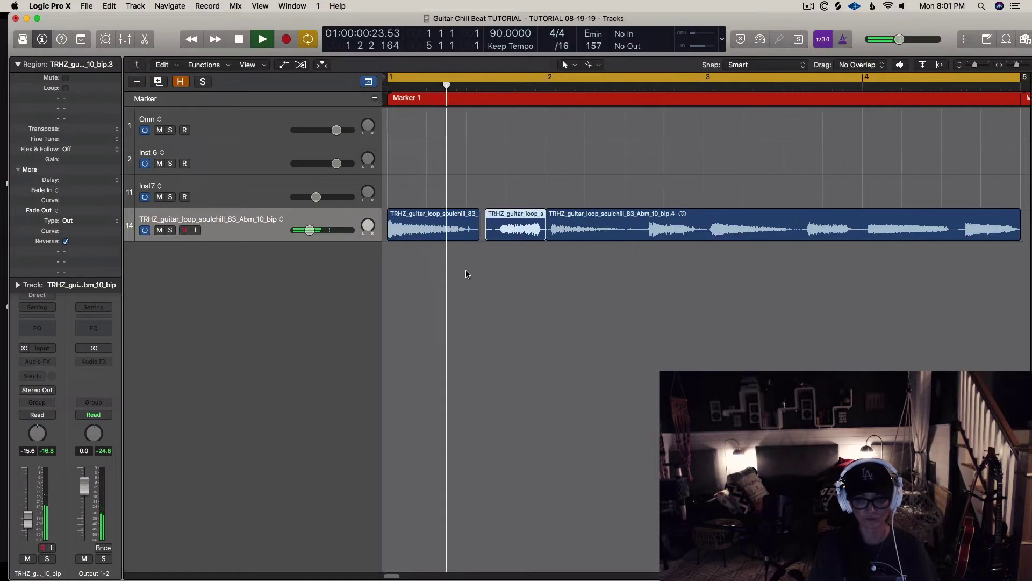
pyautogui.hscroll(1, 466, 274)
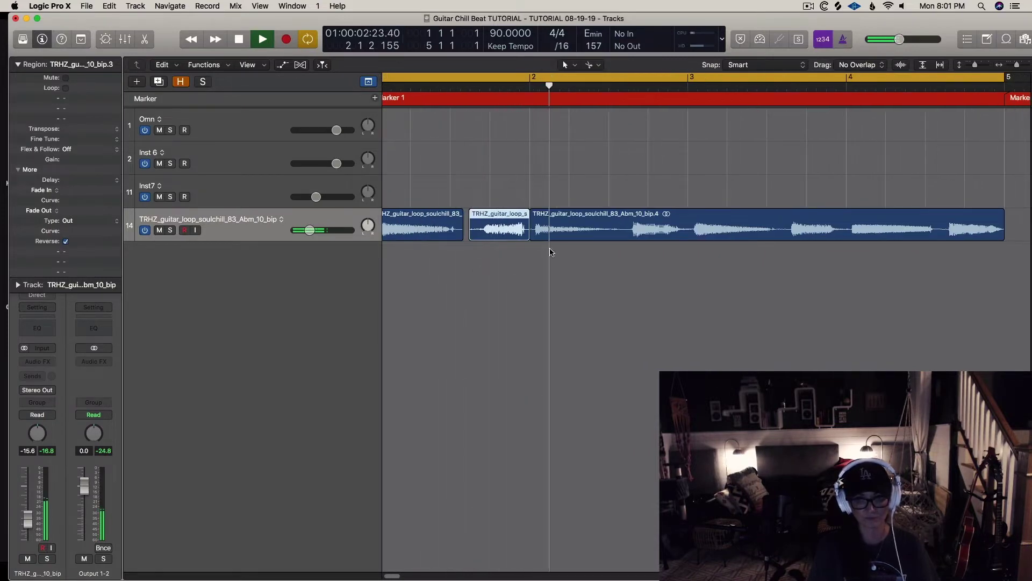
pyautogui.press('space')
# Trim the start of the third slice to its chord attack and split it just before the fourth chord.
pyautogui.scroll(3, 550, 265)
pyautogui.scroll(2, 551, 265)
pyautogui.moveTo(629, 239); pyautogui.dragTo(645, 239)
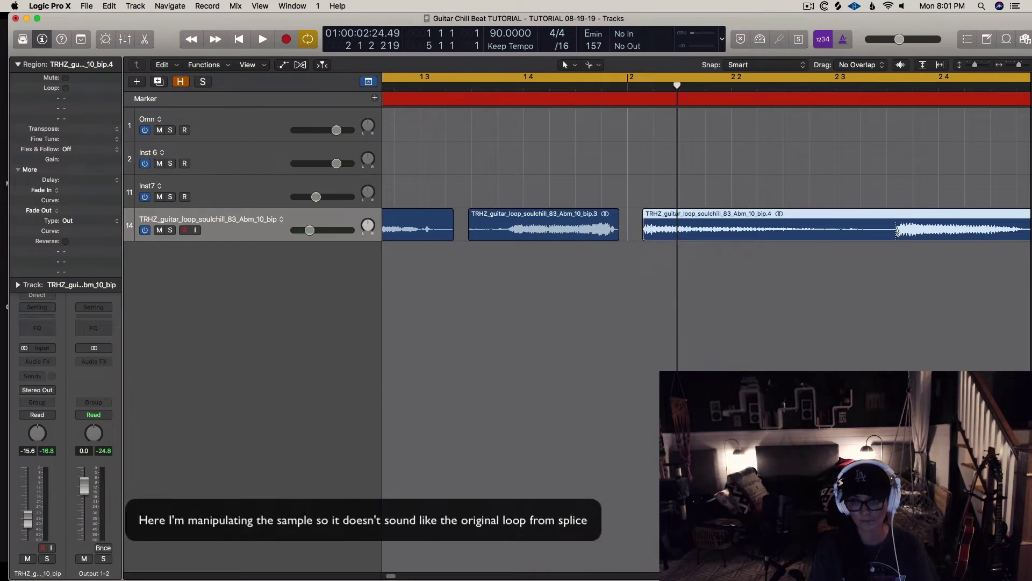
pyautogui.click(884, 231)
# Move the third slice back to bar 2, and isolate the fourth chord up to bar 3 and reverse it.
pyautogui.moveTo(851, 233); pyautogui.dragTo(837, 237)
pyautogui.moveTo(632, 217); pyautogui.dragTo(628, 220)
pyautogui.press('space')
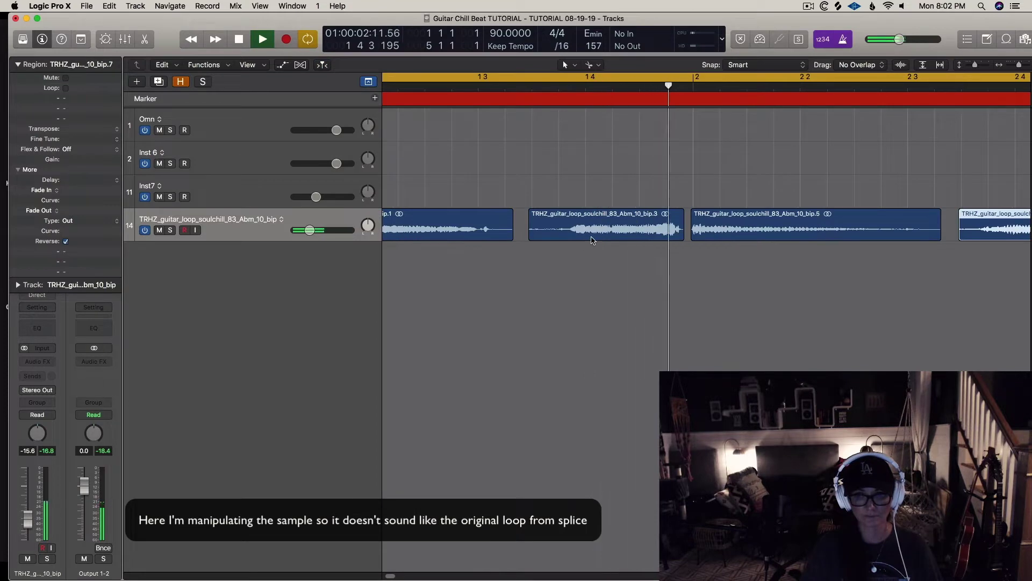
# Trim the start of the reversed second slice, move it earlier to just behind the first slice, and audition the sequence.
pyautogui.press('space')
pyautogui.moveTo(538, 236); pyautogui.dragTo(568, 237)
pyautogui.press('space')
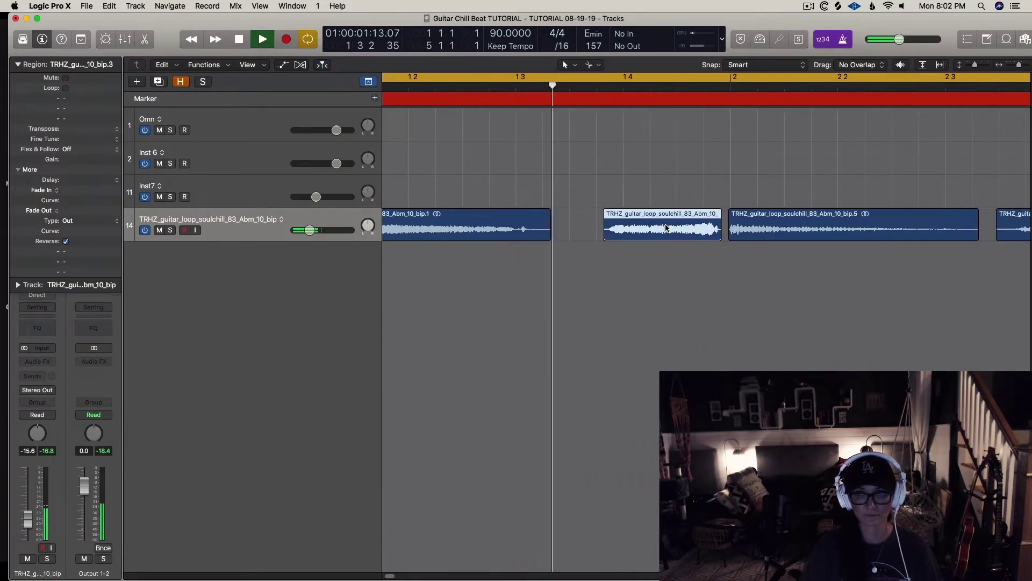
pyautogui.moveTo(665, 228); pyautogui.dragTo(622, 230)
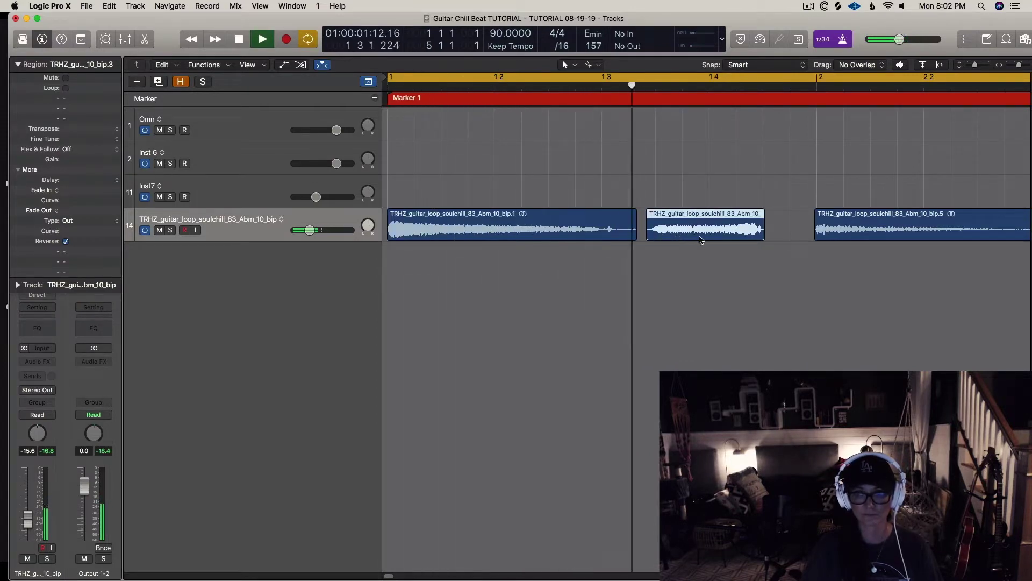
pyautogui.hscroll(7, 729, 237)
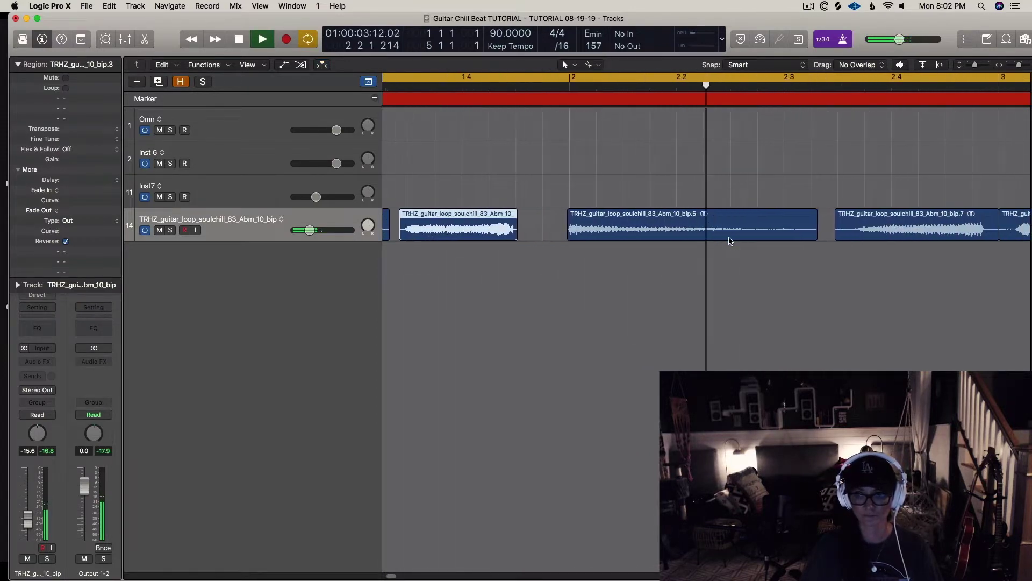
pyautogui.hscroll(2, 853, 242)
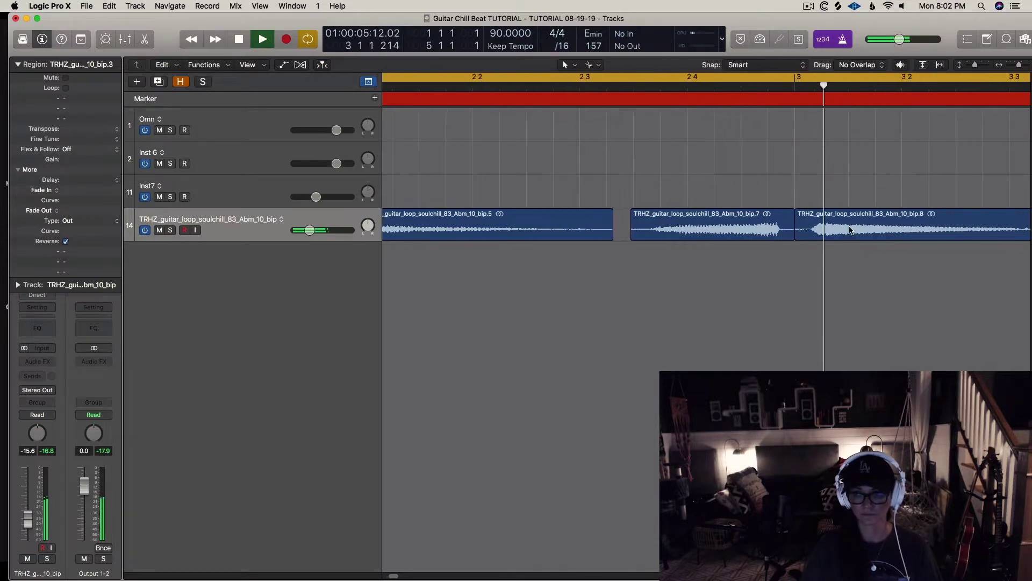
# Delete the remaining part of the guitar loop between bars 3 and 5.
pyautogui.press('space')
pyautogui.press('super+Left')
pyautogui.hscroll(3, 853, 229)
pyautogui.press('super+Left')
pyautogui.press('super+Left')
pyautogui.moveTo(619, 177); pyautogui.dragTo(627, 221)
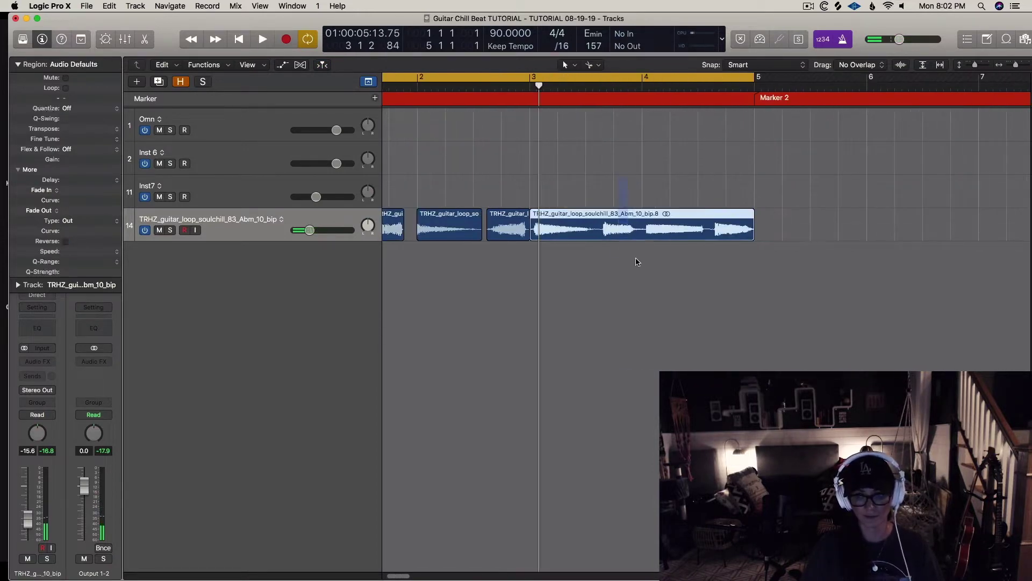
pyautogui.press('Delete')
# Apply a fade-in of 22 and a fade-out of 32 to all four guitar slices and audition them.
pyautogui.hscroll(-3, 596, 319)
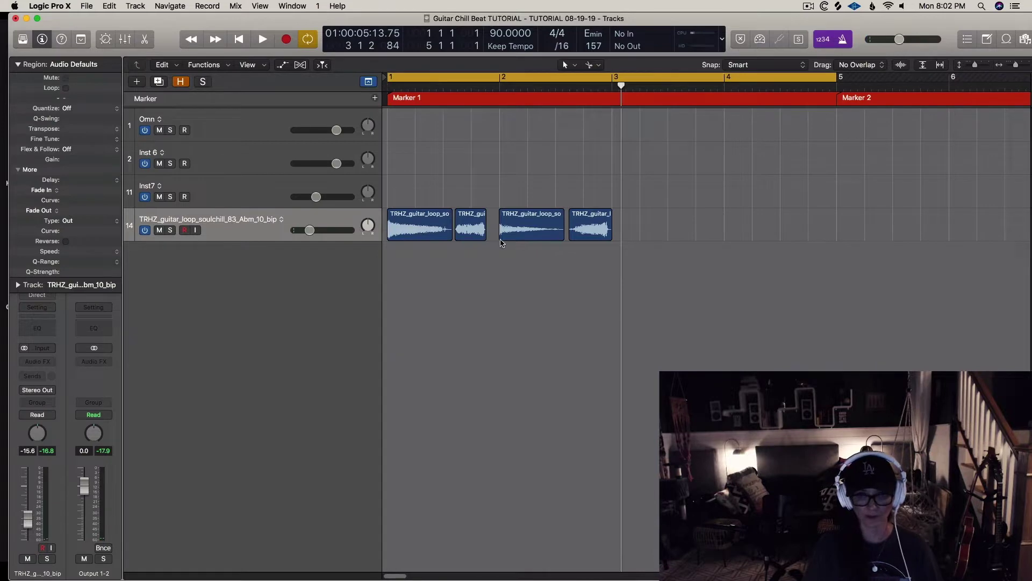
pyautogui.moveTo(414, 258); pyautogui.dragTo(670, 233)
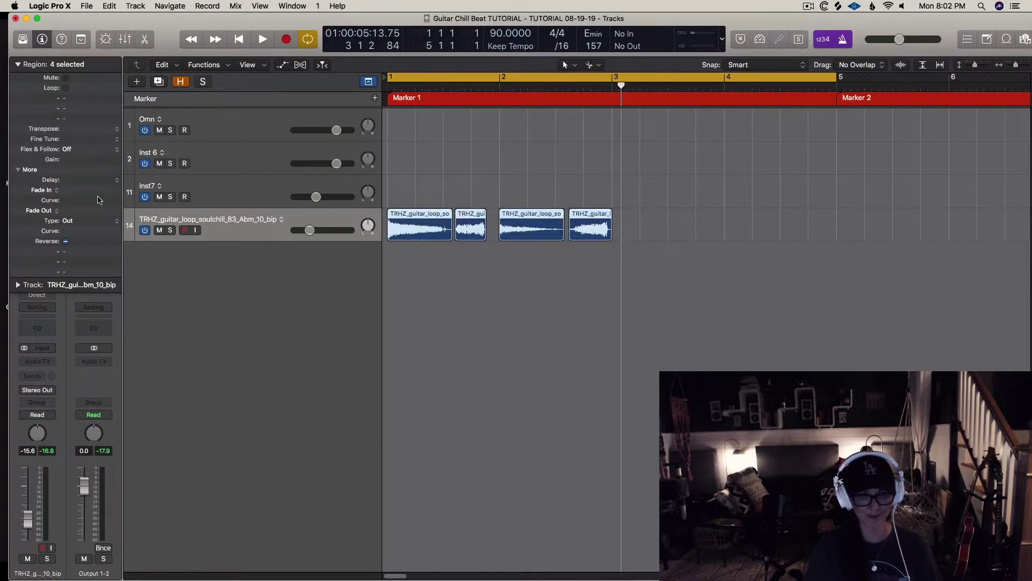
pyautogui.moveTo(75, 190); pyautogui.dragTo(75, 177)
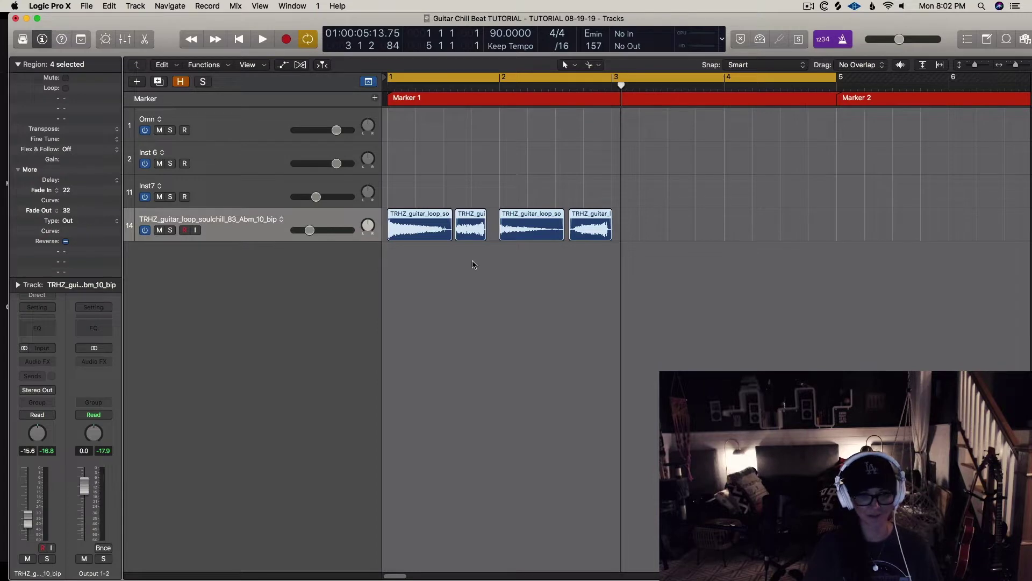
pyautogui.click(547, 288)
pyautogui.press('space')
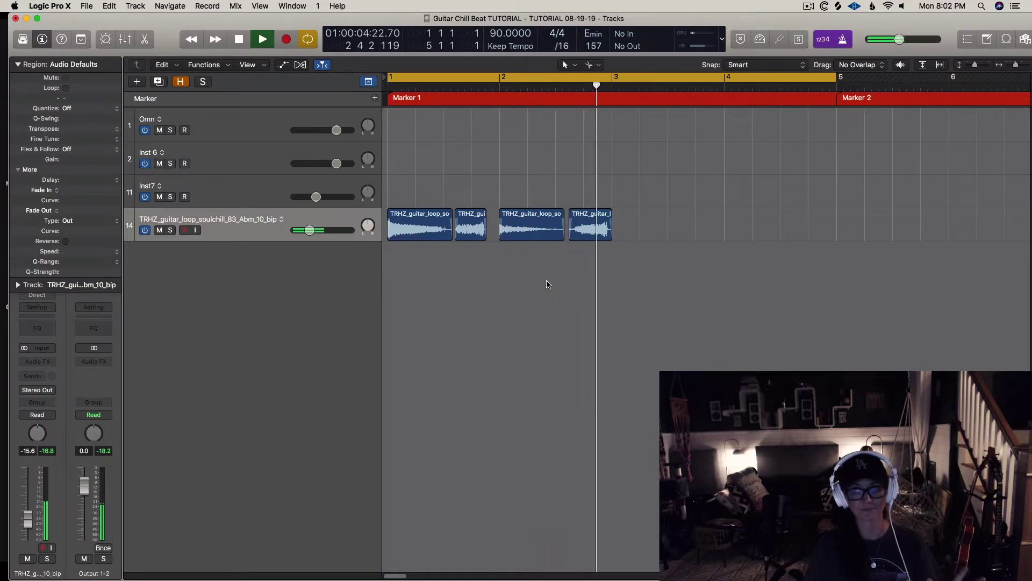
# Trim the start of the last reversed slice before bar 3 and play the result.
pyautogui.press('space')
pyautogui.press('super+Right')
pyautogui.press('super+Right')
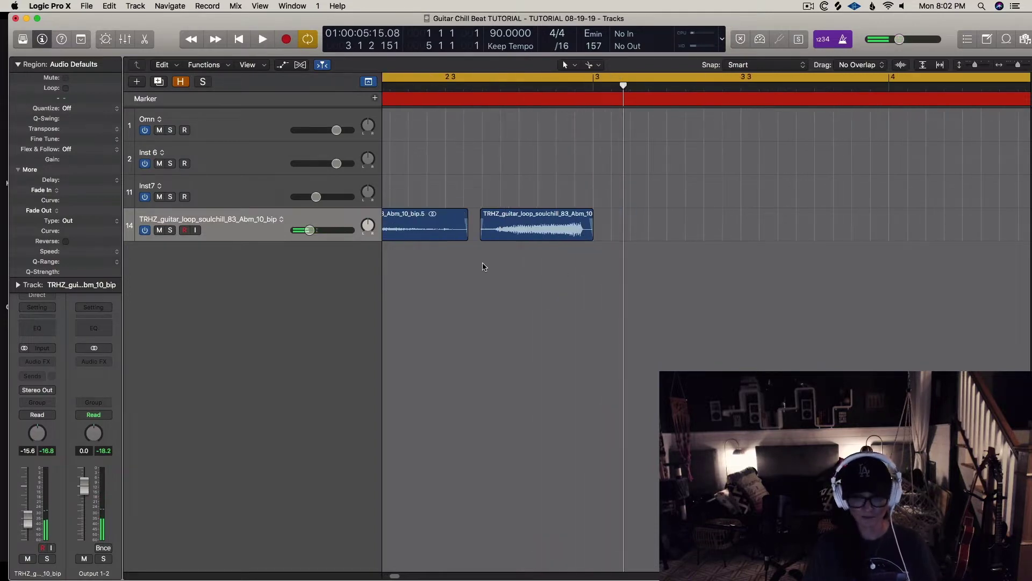
pyautogui.moveTo(482, 239); pyautogui.dragTo(490, 240)
pyautogui.press('space')
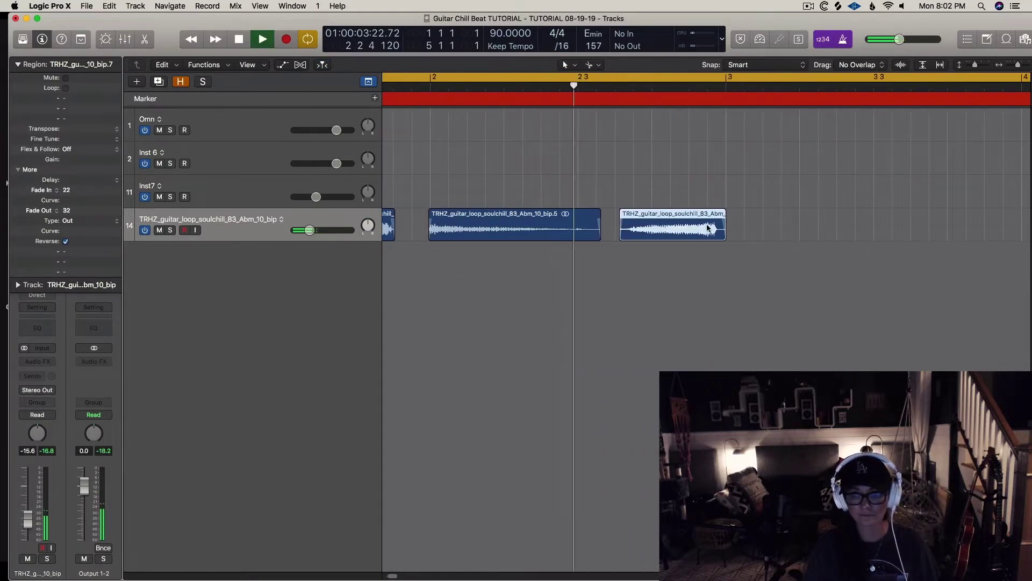
# Nudge the last reversed slice slightly earlier, shorten its start a little more, and replay that passage with cycle off.
pyautogui.press('space')
pyautogui.moveTo(693, 227); pyautogui.dragTo(687, 227)
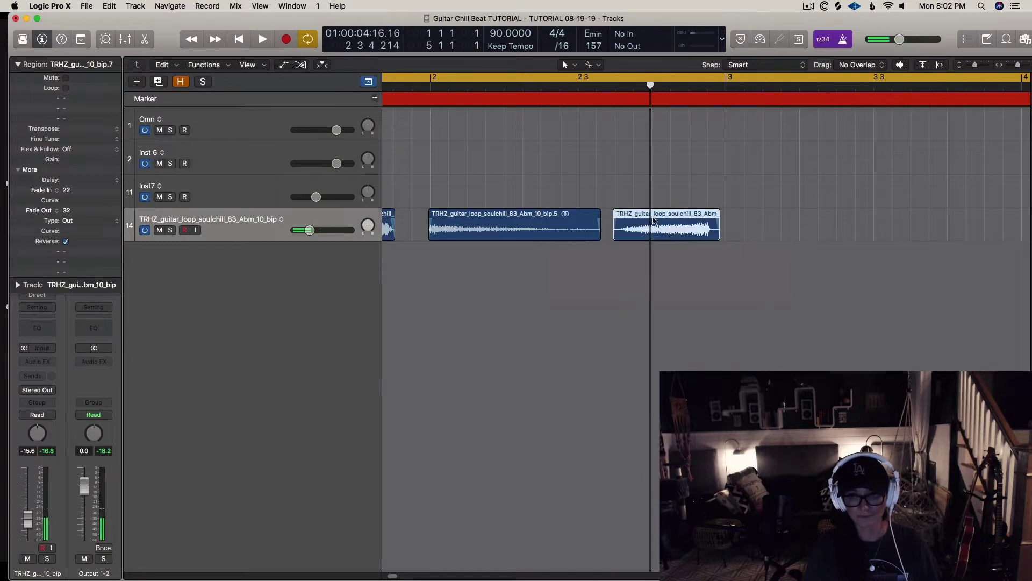
pyautogui.press('space')
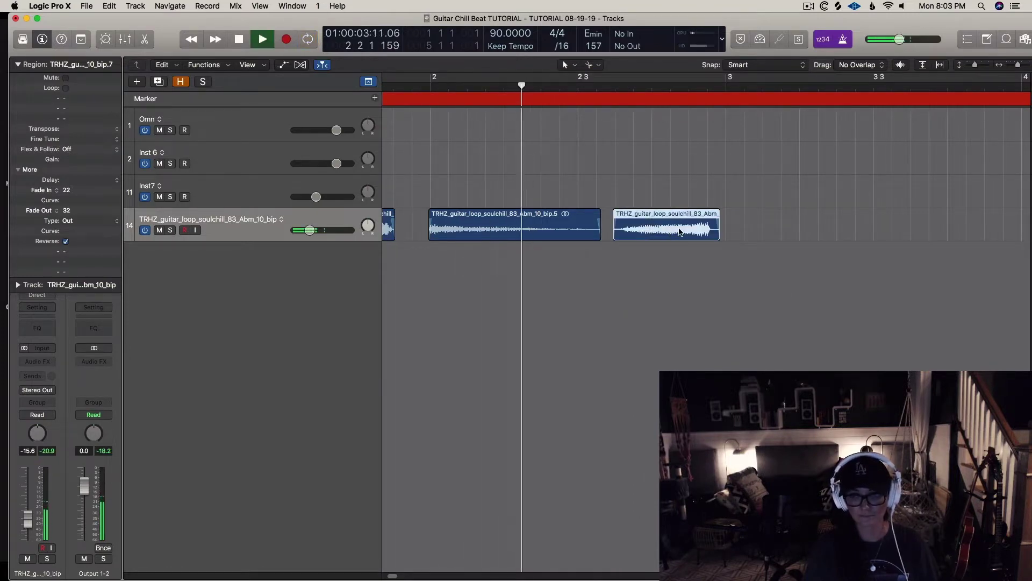
pyautogui.press('space')
pyautogui.moveTo(619, 238); pyautogui.dragTo(627, 235)
pyautogui.press('space')
pyautogui.click(531, 89)
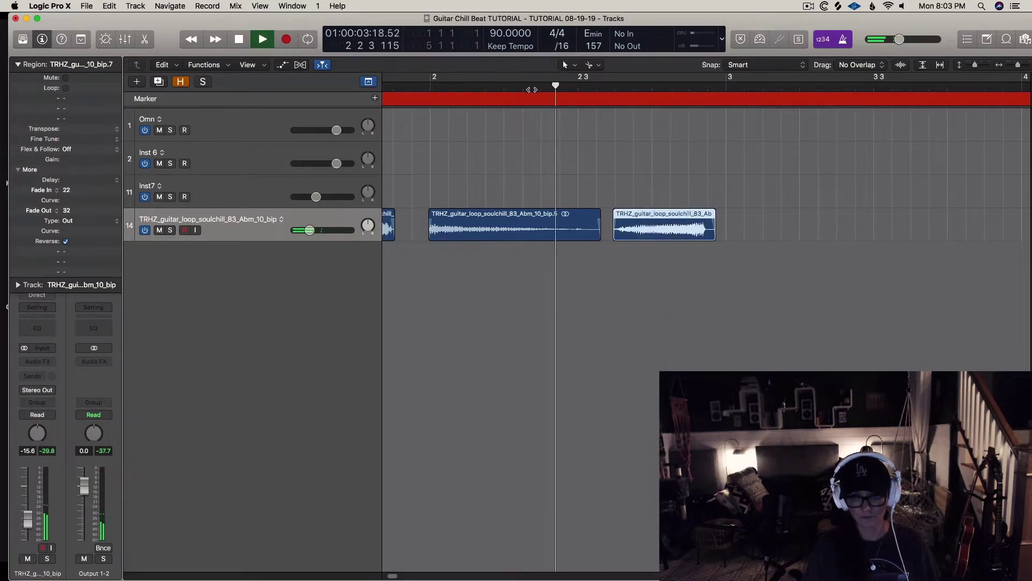
# Replay the passage from just before bar 2 and select all four guitar slices.
pyautogui.click(421, 85)
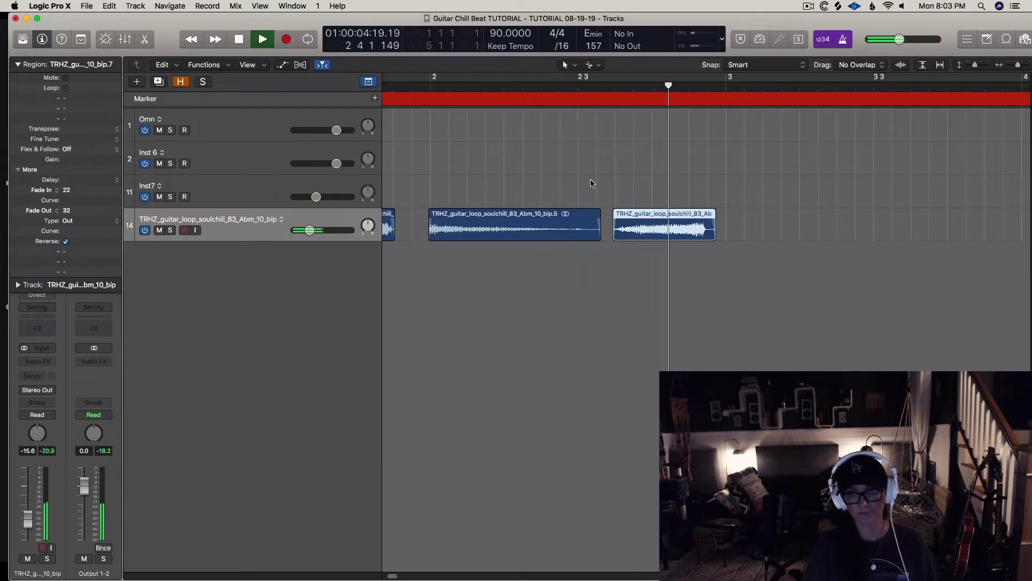
pyautogui.press('space')
pyautogui.press('super+Left')
pyautogui.press('super+Left')
pyautogui.moveTo(402, 254); pyautogui.dragTo(667, 222)
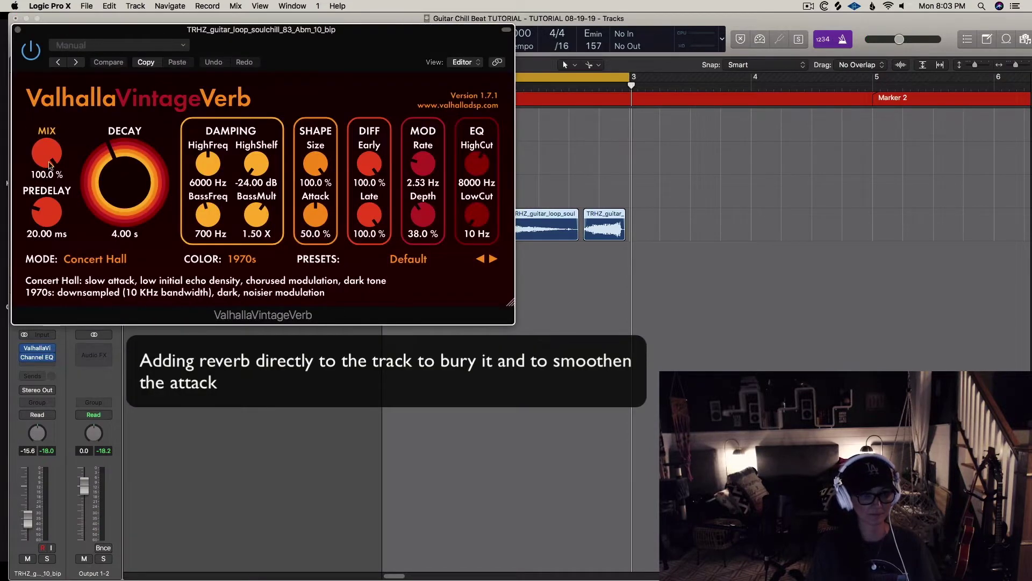
# Add ValhallaVintageVerb to the guitar track with a 34% mix and a 2.72 s decay while the pattern loops.
pyautogui.press('space')
pyautogui.moveTo(49, 164); pyautogui.dragTo(40, 242)
pyautogui.moveTo(47, 157); pyautogui.dragTo(48, 167)
pyautogui.moveTo(111, 168)
pyautogui.mouseDown()
pyautogui.moveTo(110, 156)
pyautogui.moveTo(50, 161)
pyautogui.moveTo(101, 179)
pyautogui.mouseUp()
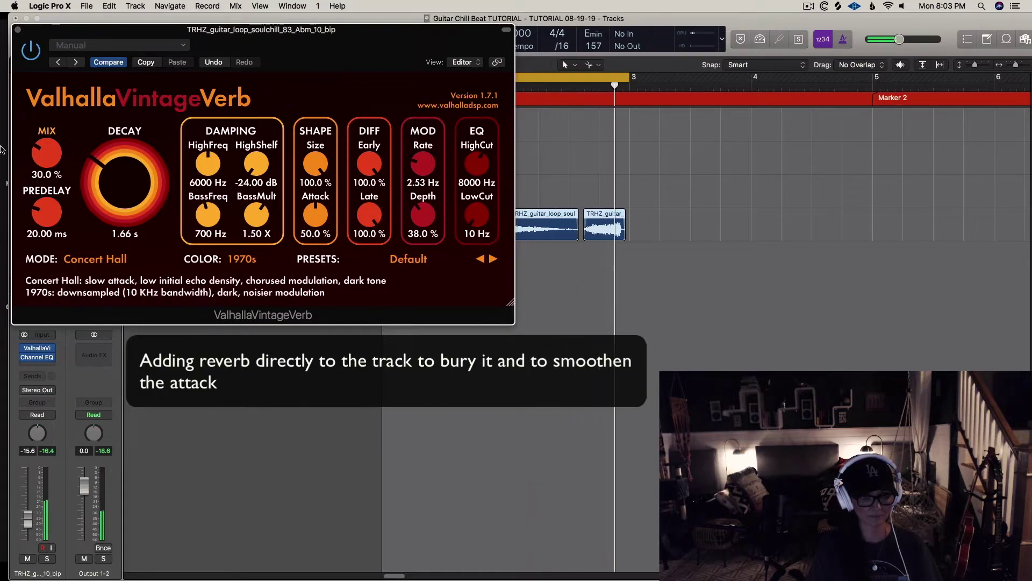
pyautogui.moveTo(47, 157); pyautogui.dragTo(92, 149)
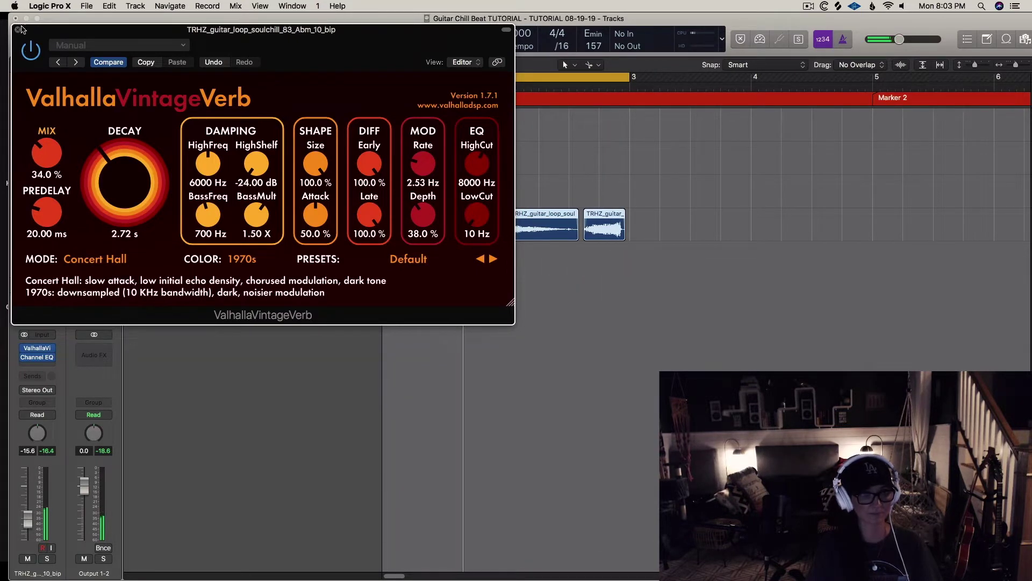
pyautogui.press('super+w')
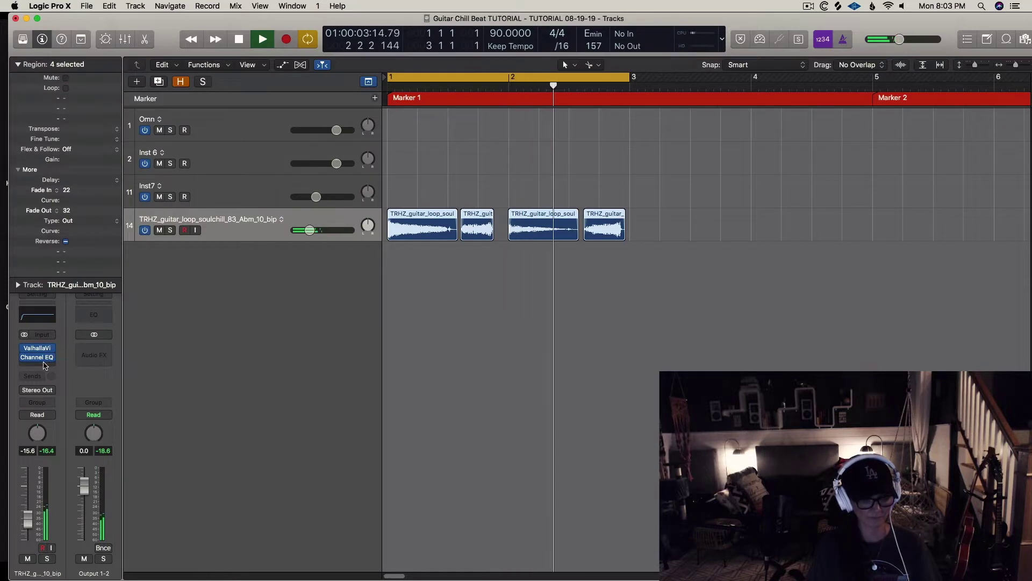
# Enable the high cut in the guitar track's Channel EQ and roll off both the highs and the lows during playback.
pyautogui.click(39, 357)
pyautogui.click(427, 81)
pyautogui.moveTo(437, 160); pyautogui.dragTo(336, 160)
pyautogui.moveTo(69, 171); pyautogui.dragTo(133, 171)
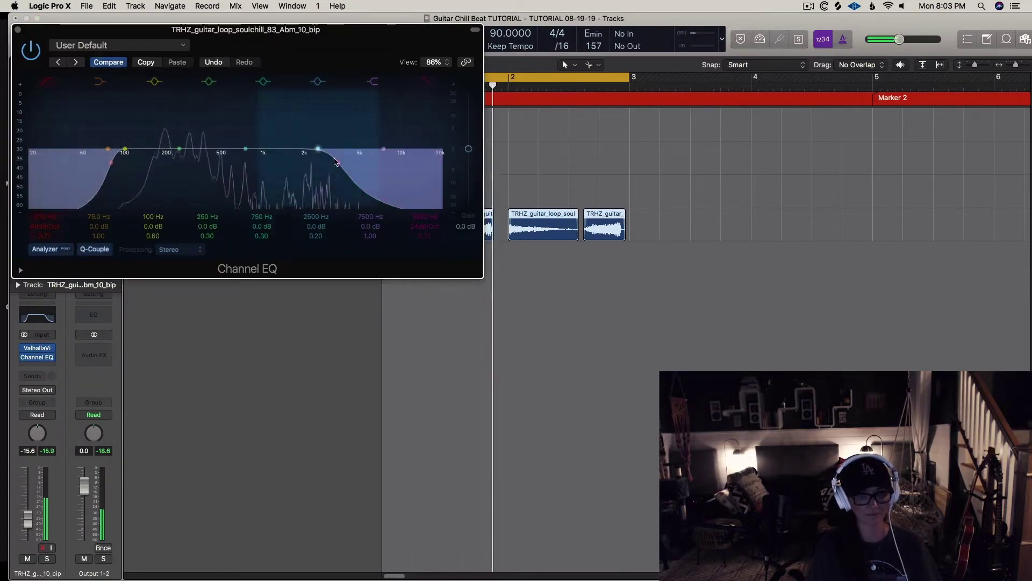
pyautogui.moveTo(339, 168); pyautogui.dragTo(361, 167)
pyautogui.press('space')
pyautogui.click(18, 30)
# Rename the guitar loop track as Guitar chop and return the playhead to the start.
pyautogui.press('super+Left')
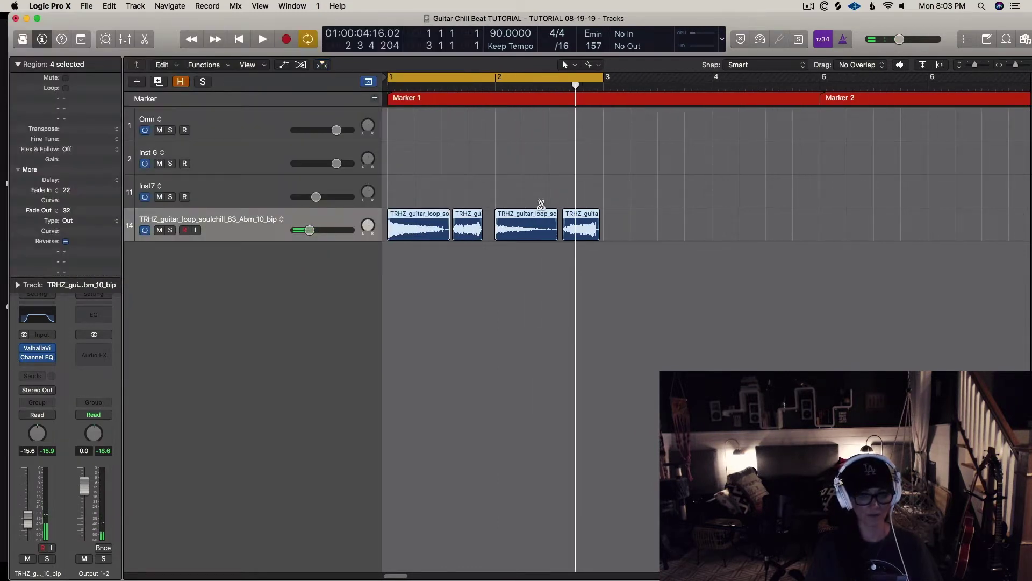
pyautogui.press('super+Left')
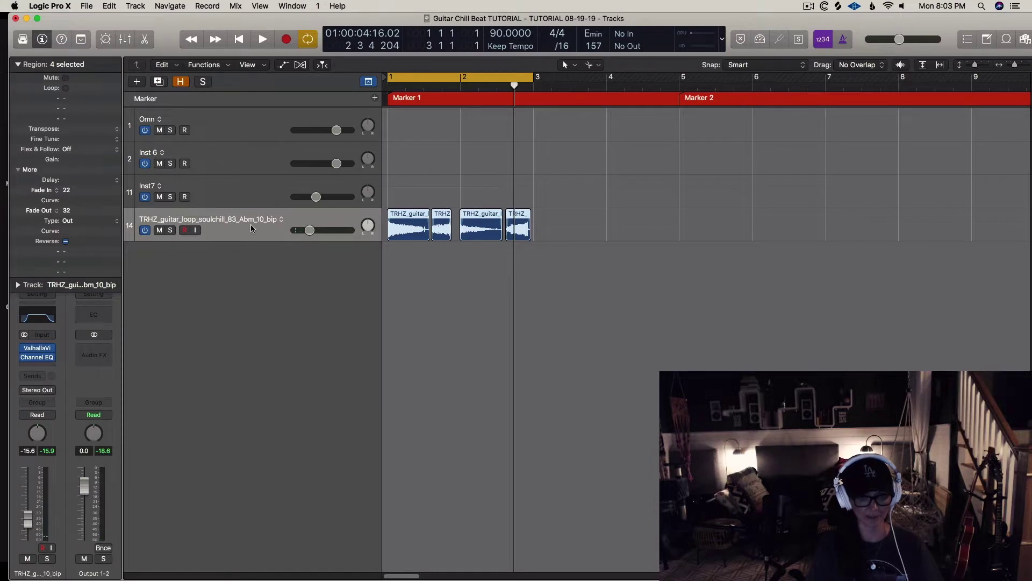
pyautogui.doubleClick(251, 228)
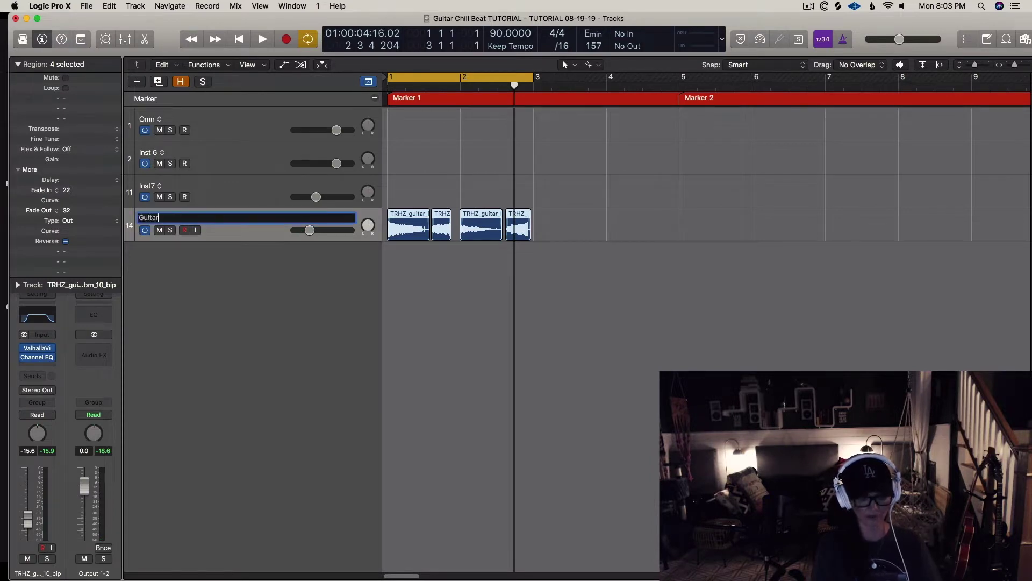
pyautogui.press('Return')
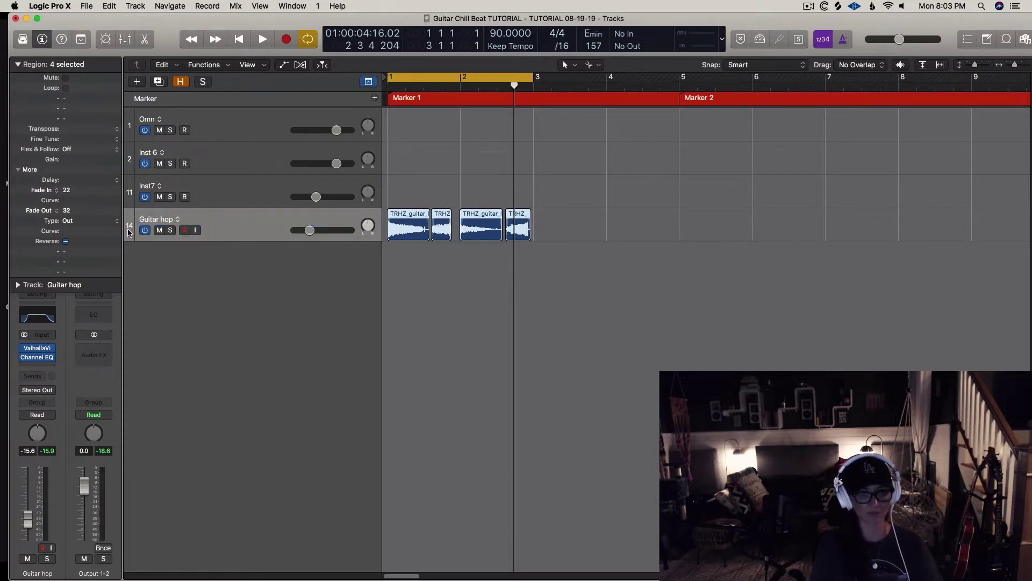
pyautogui.doubleClick(162, 219)
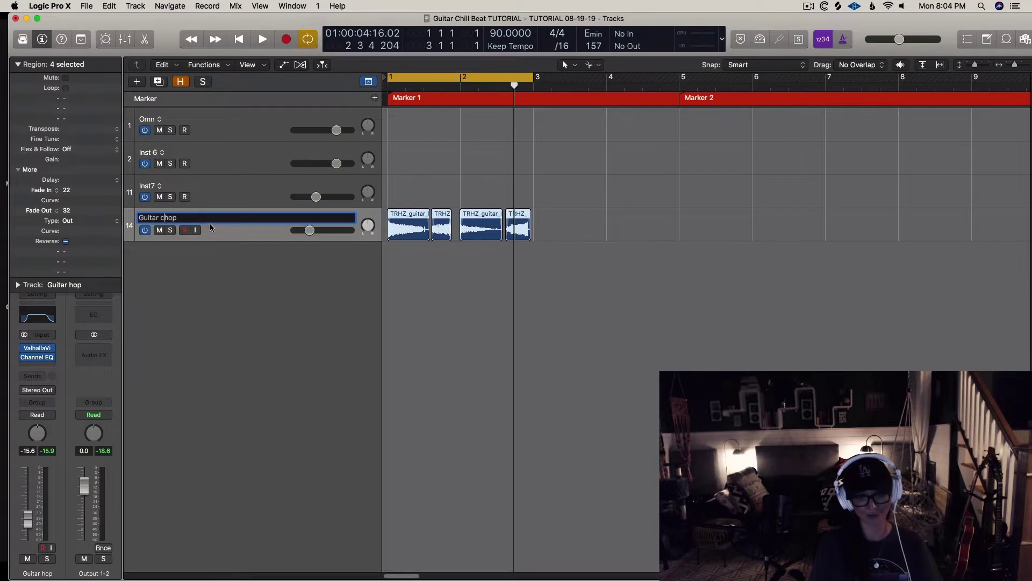
pyautogui.press('Return')
pyautogui.press('Return')
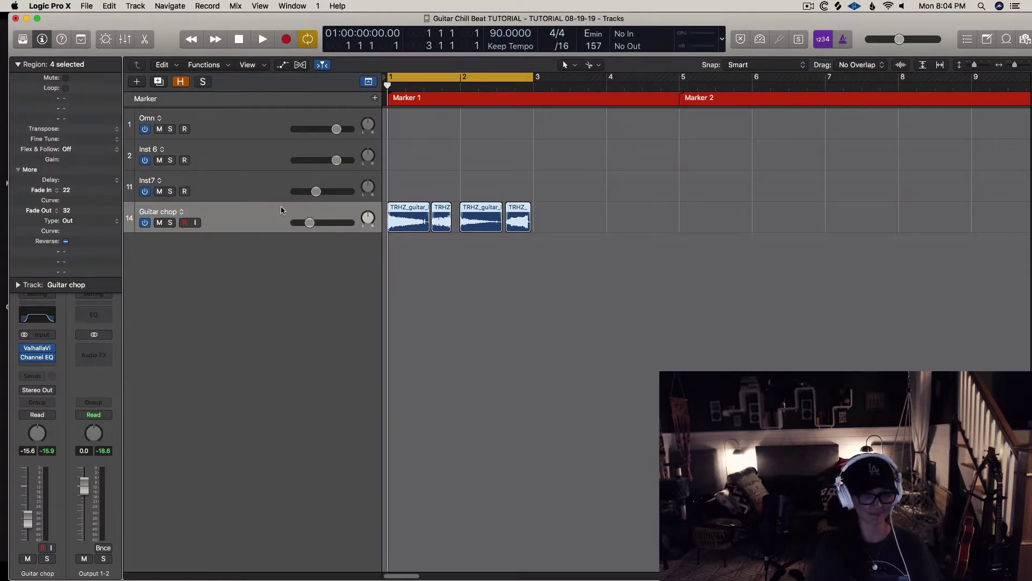
# Load BASSx Drum with the All Claps vol 02 kit on the Inst7 track and lower its volume to -10.6 dB.
pyautogui.click(260, 199)
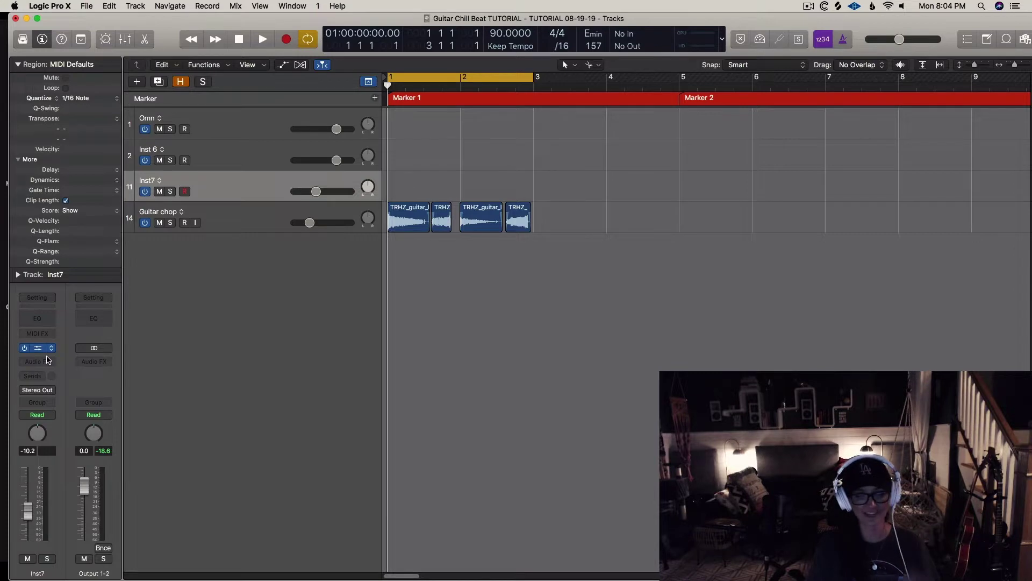
pyautogui.click(53, 349)
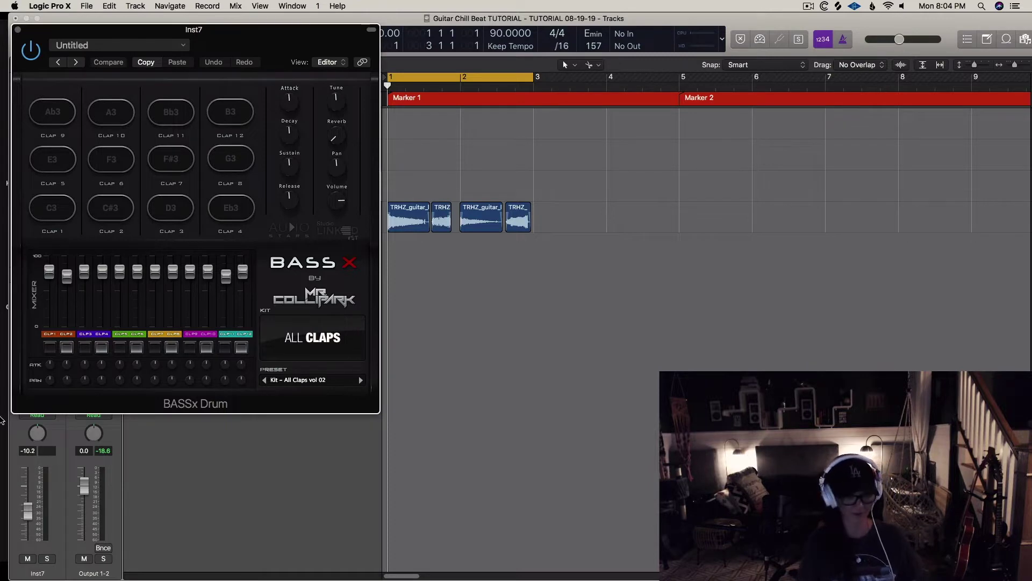
pyautogui.moveTo(27, 514); pyautogui.dragTo(27, 517)
# Record a two-bar B3 clap pattern on beats 2 and 4 and open it in the Piano Roll.
pyautogui.press('r')
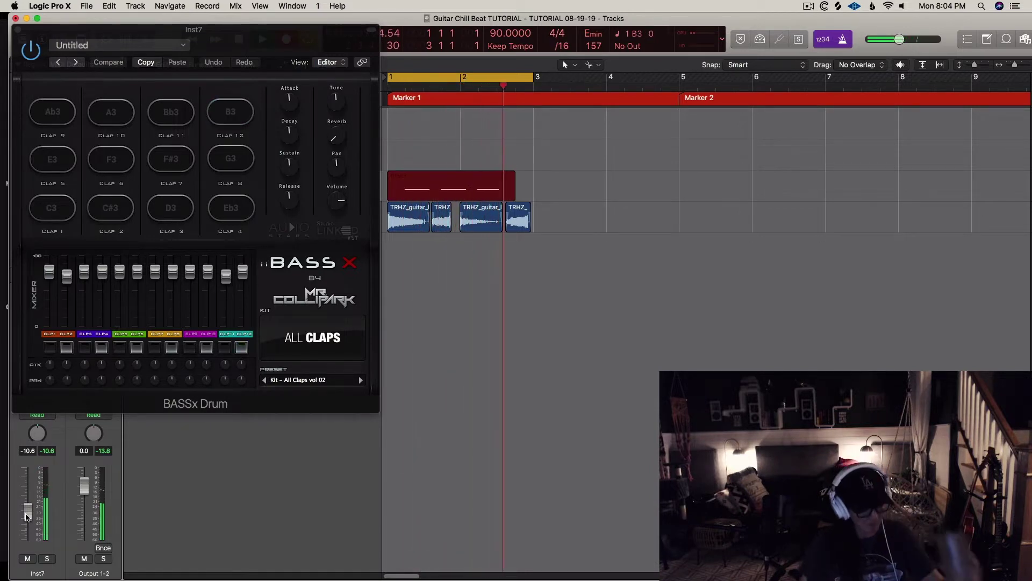
pyautogui.press('space')
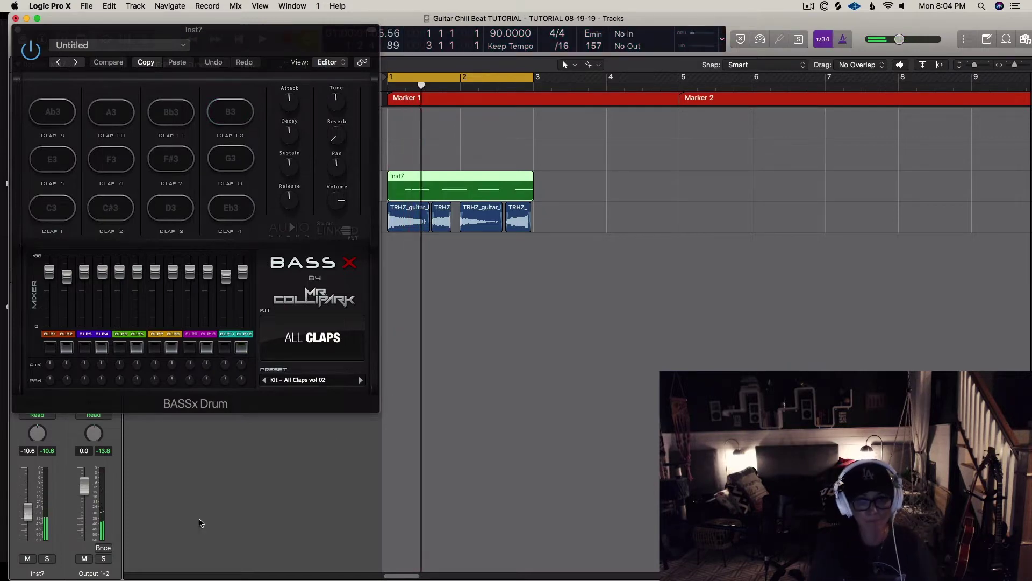
pyautogui.press('p')
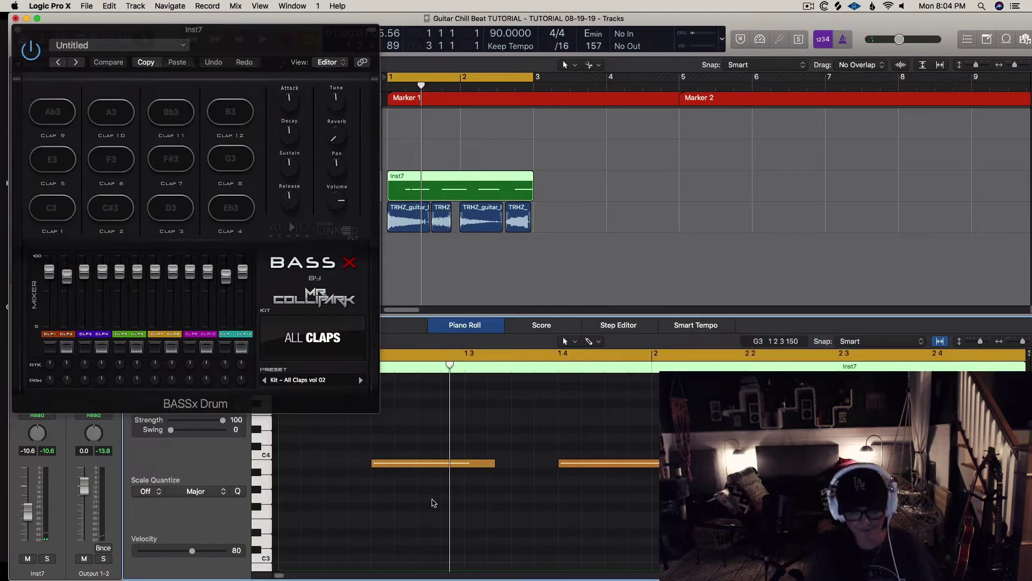
pyautogui.press('space')
pyautogui.press('super+Left')
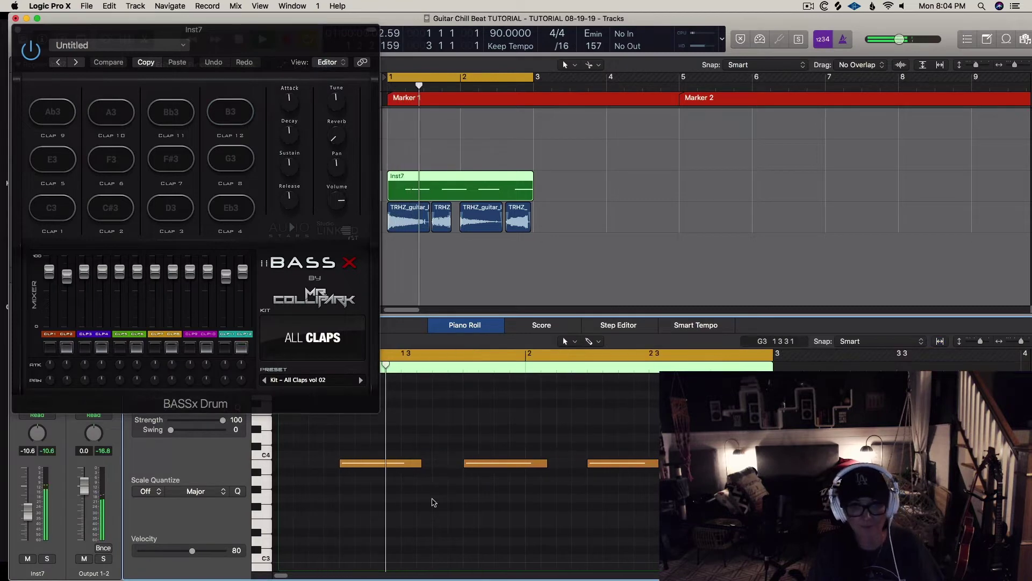
# Remove the short duplicate B3 note under the first clap, play the pattern and close the BASSx Drum window.
pyautogui.moveTo(373, 466); pyautogui.dragTo(374, 473)
pyautogui.click(346, 462)
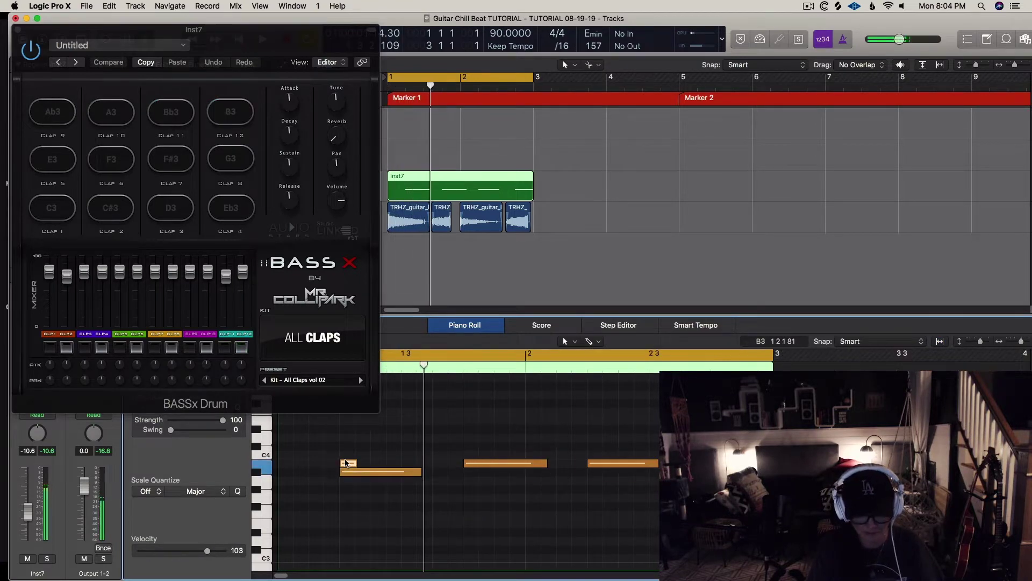
pyautogui.moveTo(347, 472); pyautogui.dragTo(347, 463)
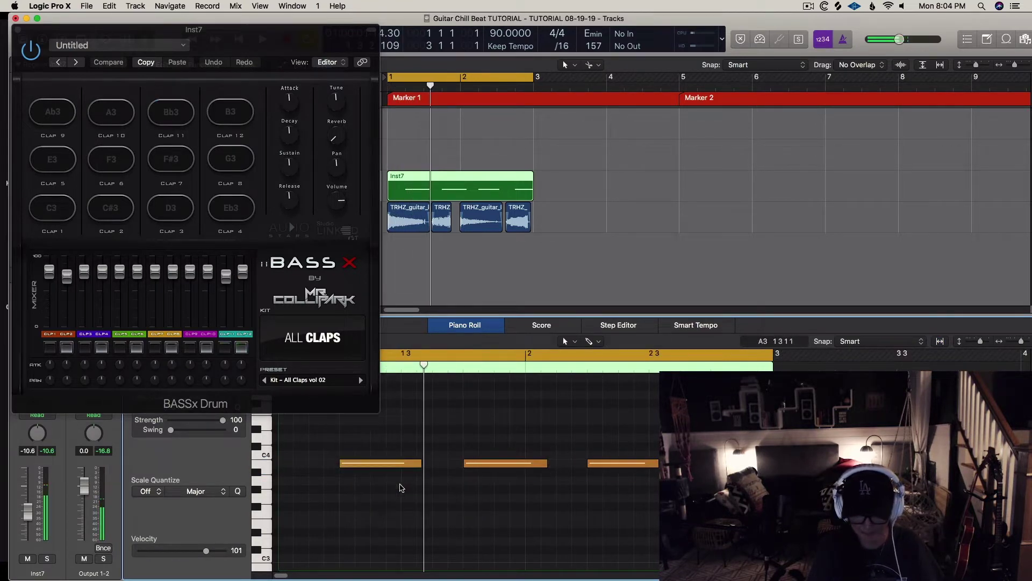
pyautogui.press('space')
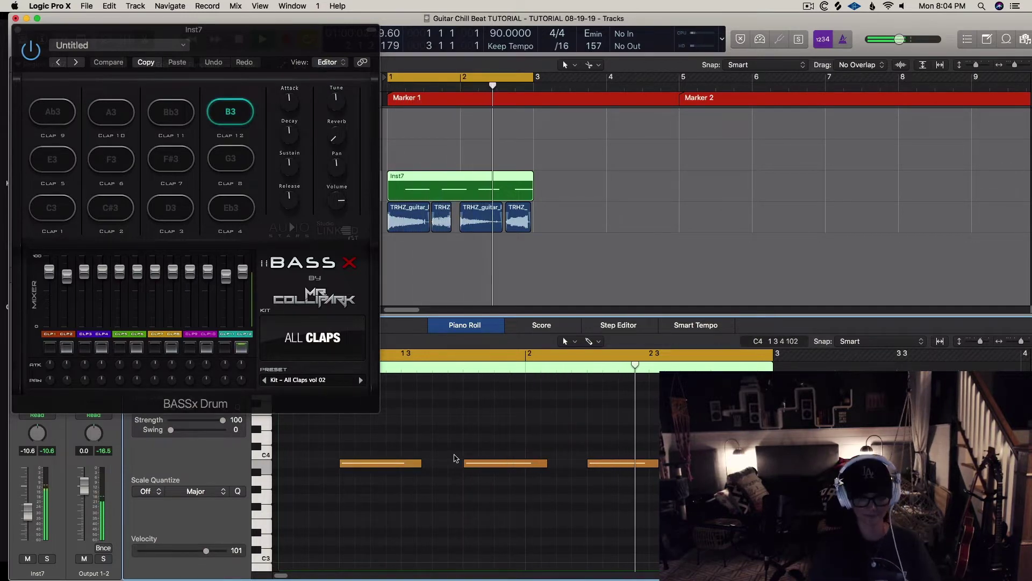
pyautogui.press('space')
pyautogui.click(19, 30)
pyautogui.click(17, 29)
# Color the two-bar clap region red.
pyautogui.scroll(-1, 541, 223)
pyautogui.hotkey('alt', 'c')
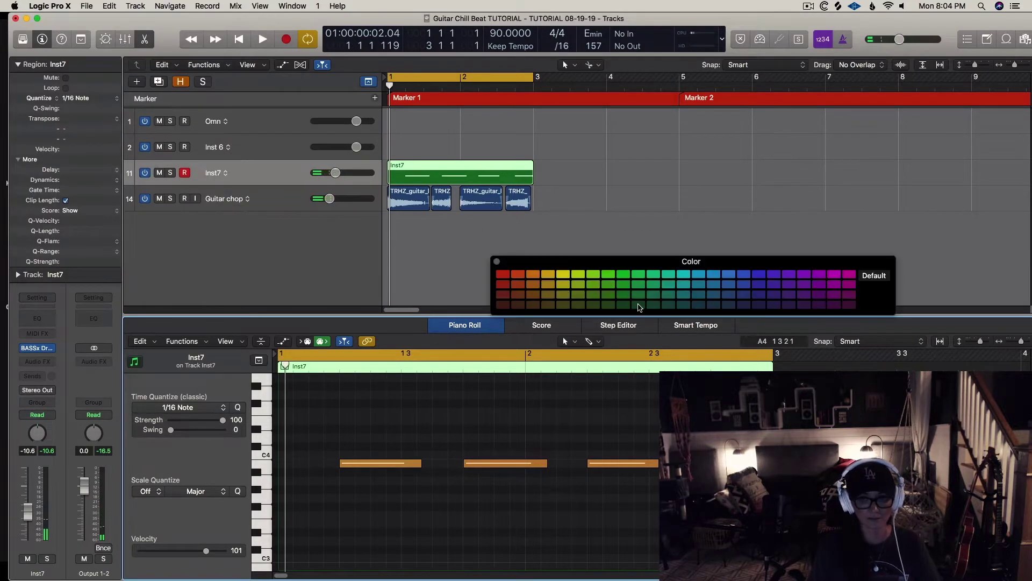
pyautogui.click(473, 171)
pyautogui.click(588, 198)
pyautogui.click(479, 180)
pyautogui.click(498, 279)
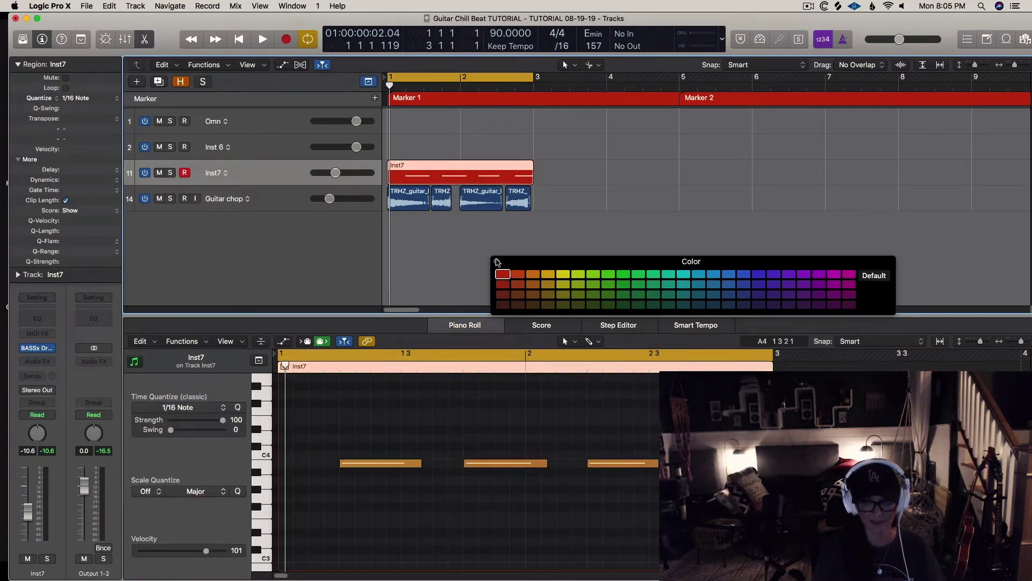
pyautogui.click(497, 262)
# Color all four guitar slices turquoise.
pyautogui.moveTo(410, 226); pyautogui.dragTo(538, 201)
pyautogui.hotkey('alt', 'c')
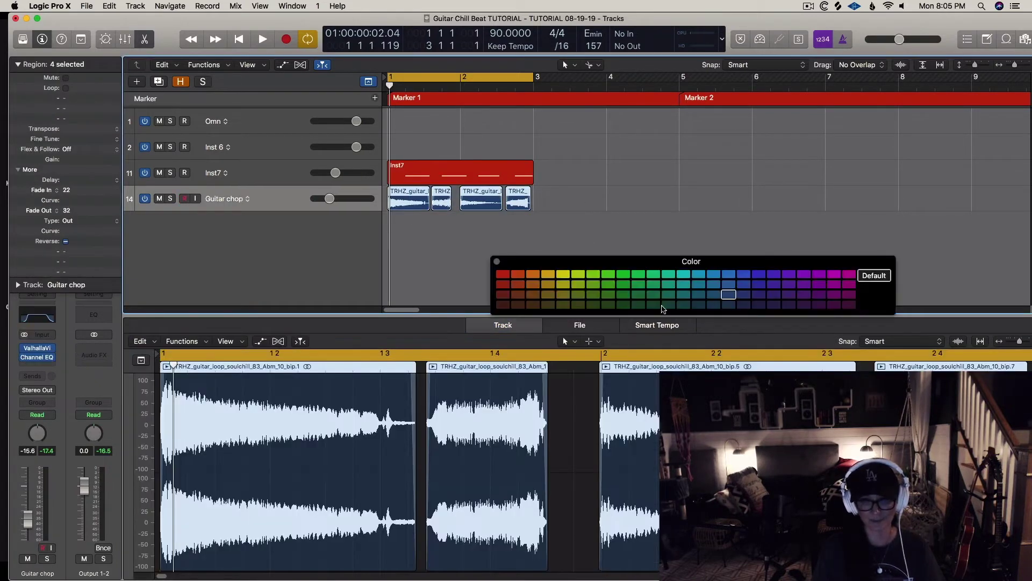
pyautogui.click(687, 275)
pyautogui.click(495, 262)
# Move the Guitar chop track directly below Omn and rename the Inst7 track as Clap.
pyautogui.moveTo(281, 208); pyautogui.dragTo(287, 165)
pyautogui.click(292, 198)
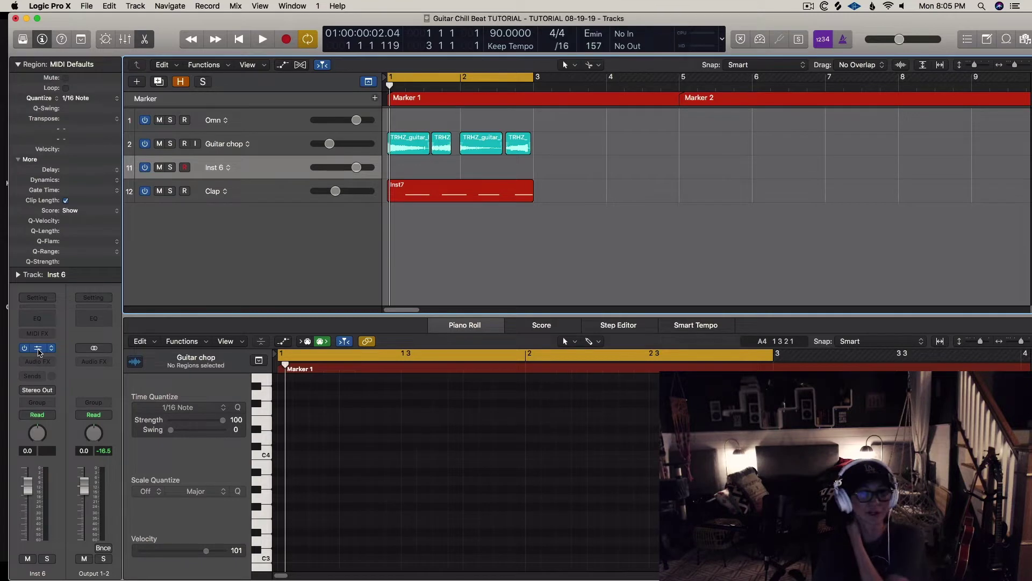
# Open Kontakt on the Inst 6 track and load EXHALE.nki from the EXHALE library.
pyautogui.click(38, 350)
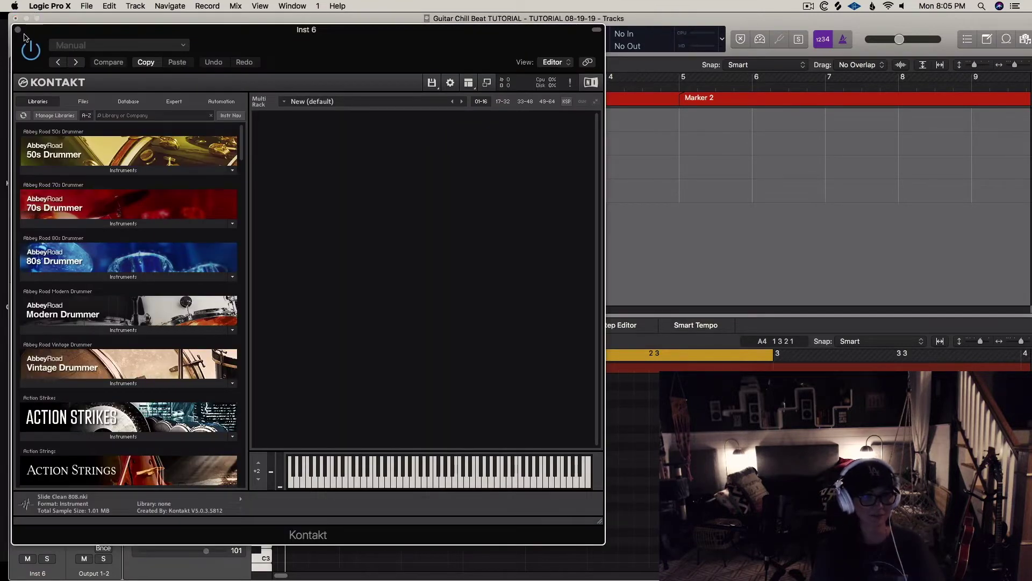
pyautogui.scroll(-10, 183, 220)
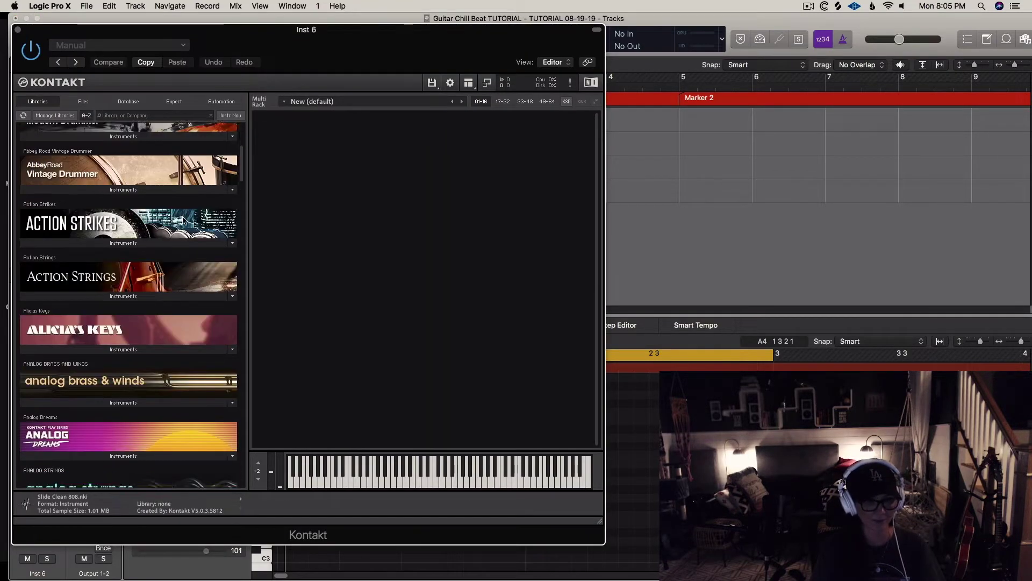
pyautogui.scroll(-3, 183, 220)
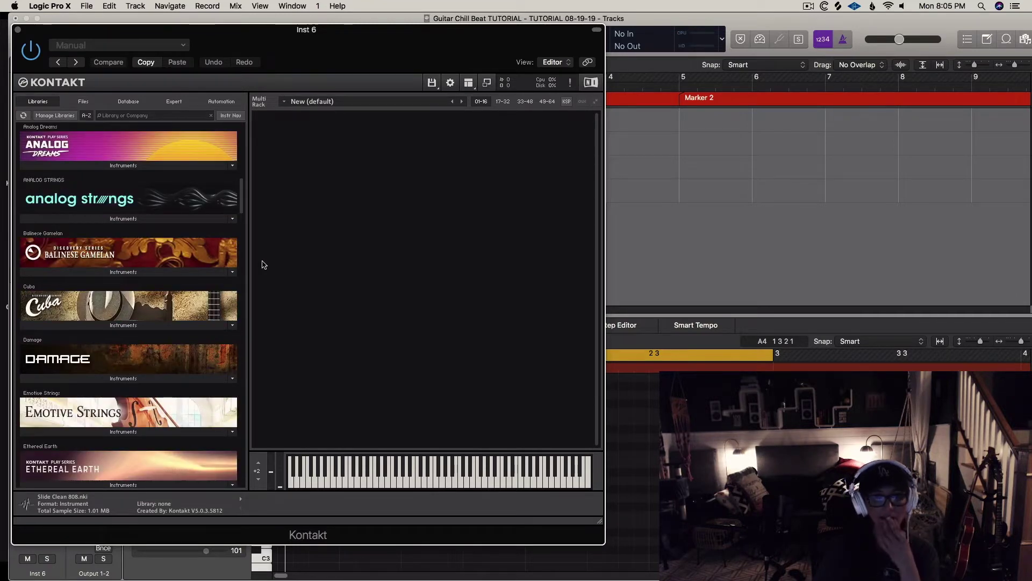
pyautogui.scroll(-2, 199, 305)
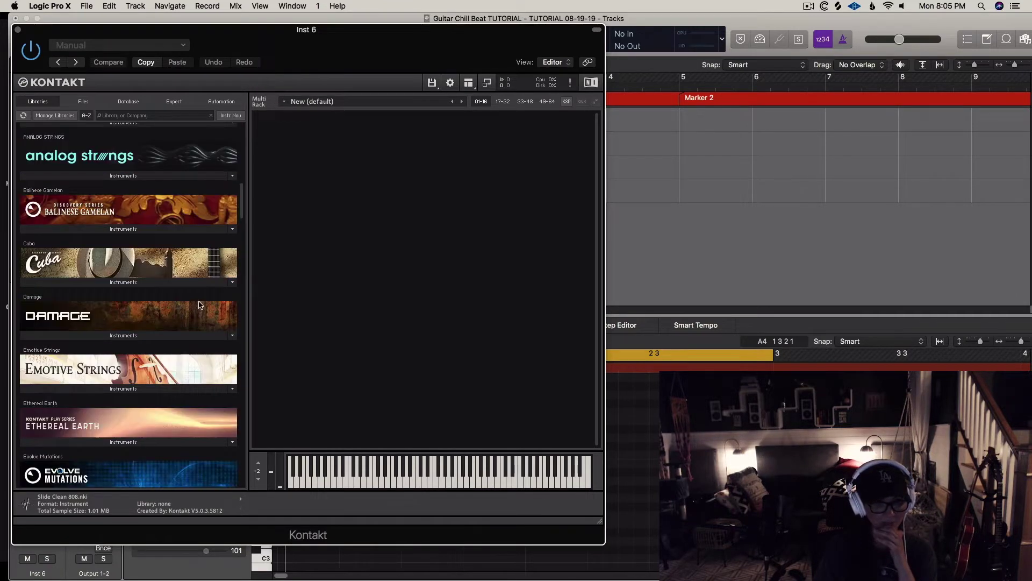
pyautogui.scroll(-8, 199, 304)
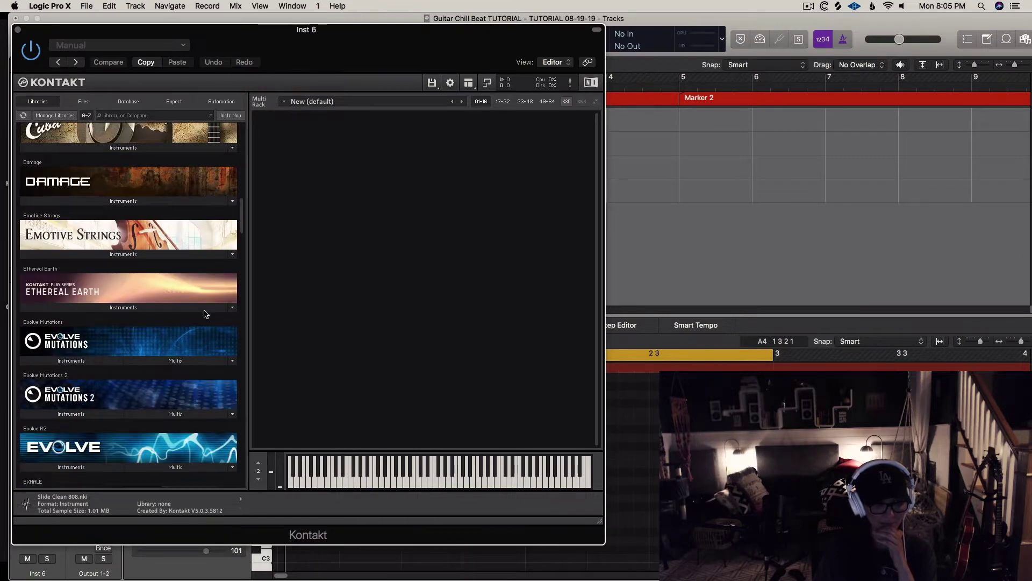
pyautogui.click(123, 428)
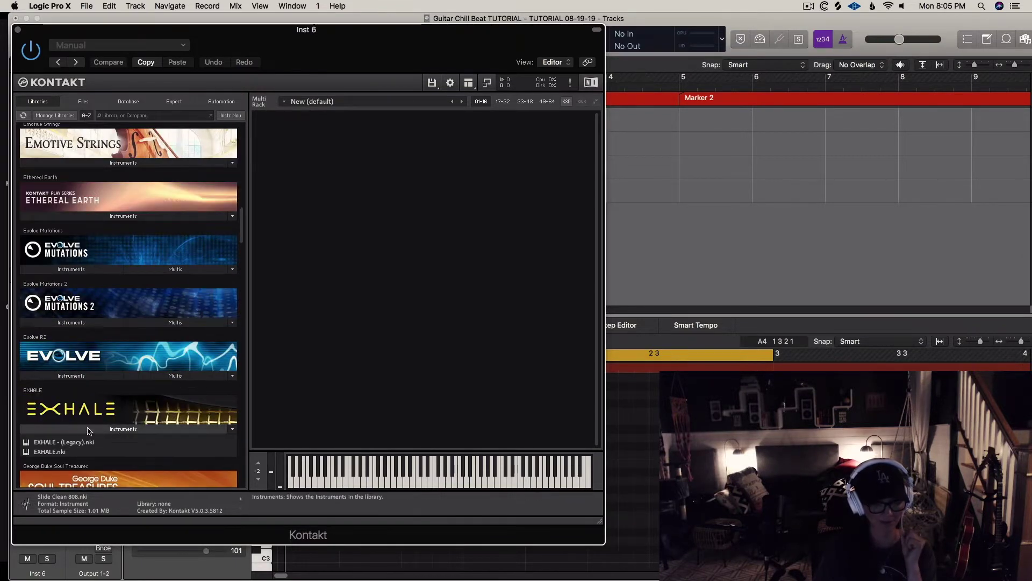
pyautogui.moveTo(49, 451); pyautogui.dragTo(430, 338)
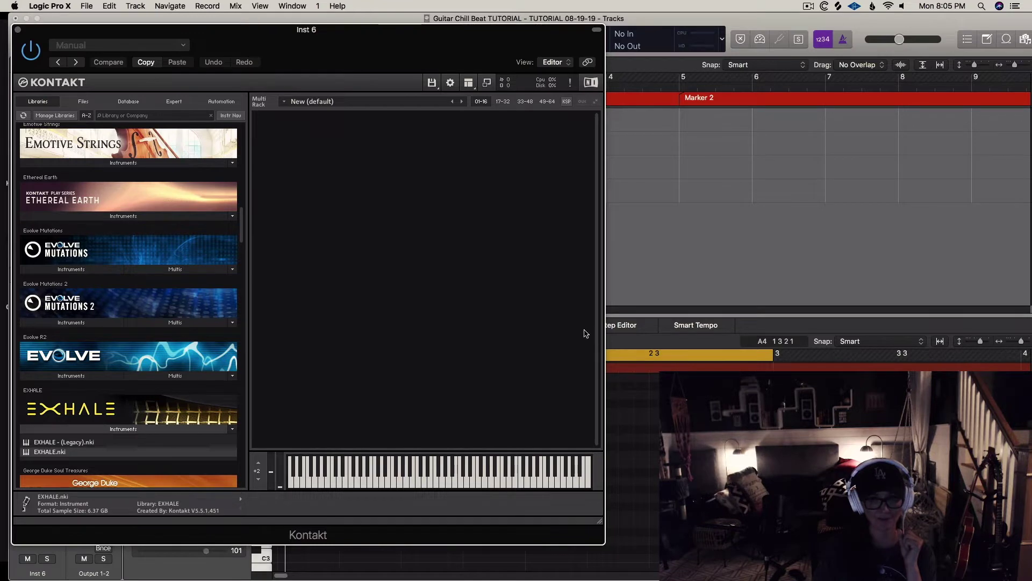
pyautogui.moveTo(562, 334); pyautogui.dragTo(597, 334)
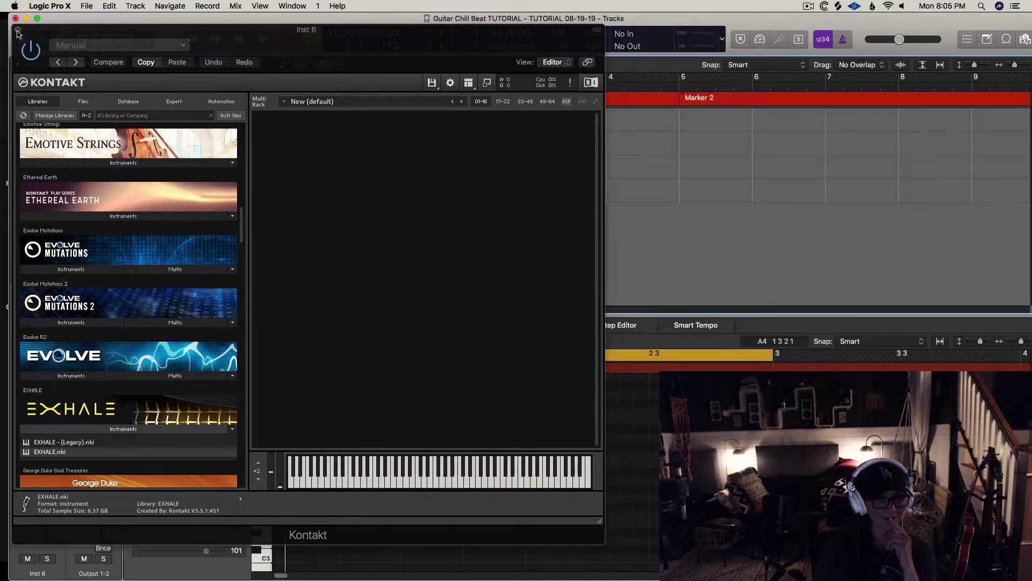
# Move the Kontakt window clear of the upper tracks and briefly play the beat.
pyautogui.press('space')
pyautogui.moveTo(17, 34); pyautogui.dragTo(66, 198)
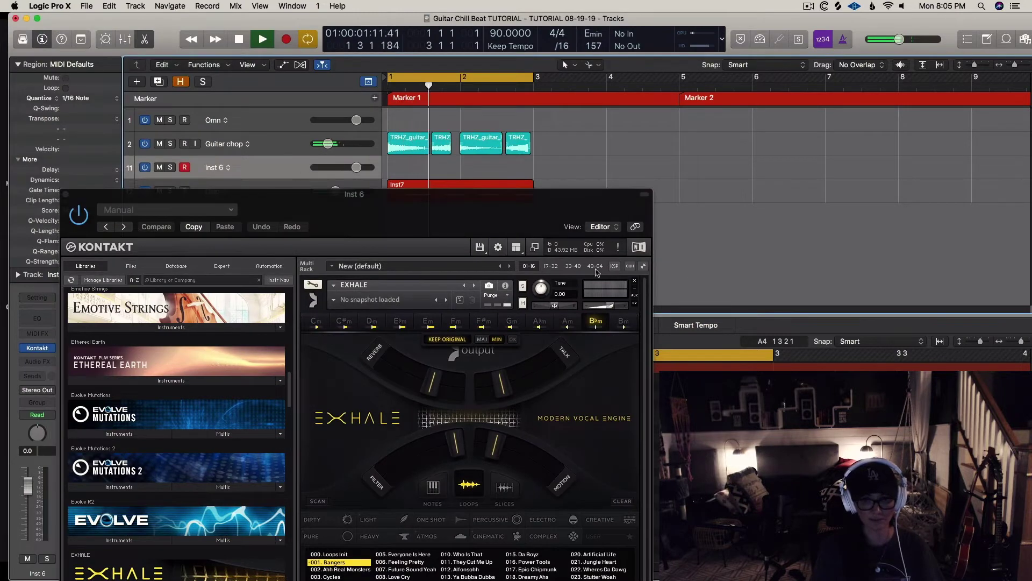
pyautogui.press('space')
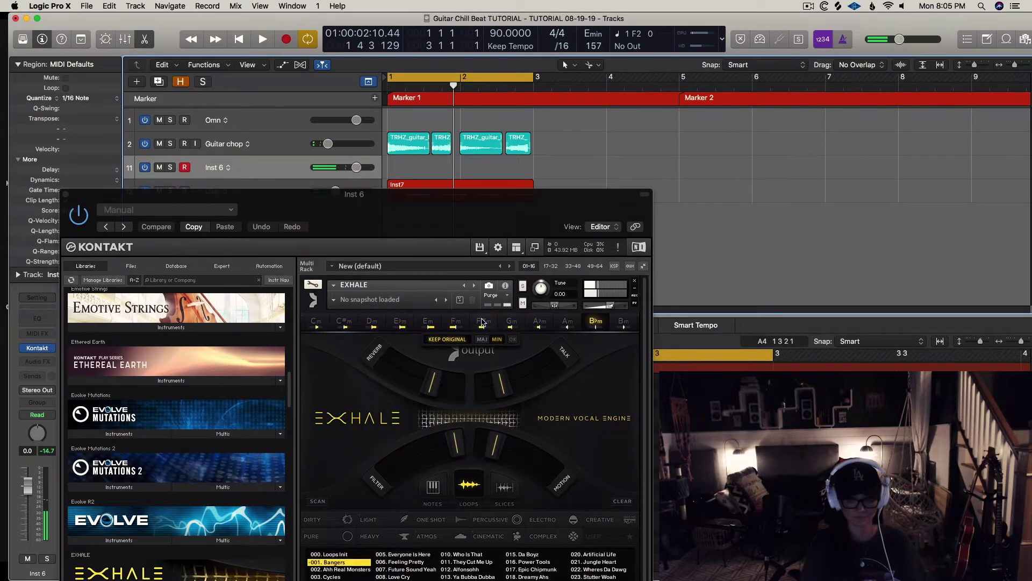
# Set EXHALE to F#m and record a four-bar vocal part on the Inst 6 track with cycle mode off.
pyautogui.click(465, 323)
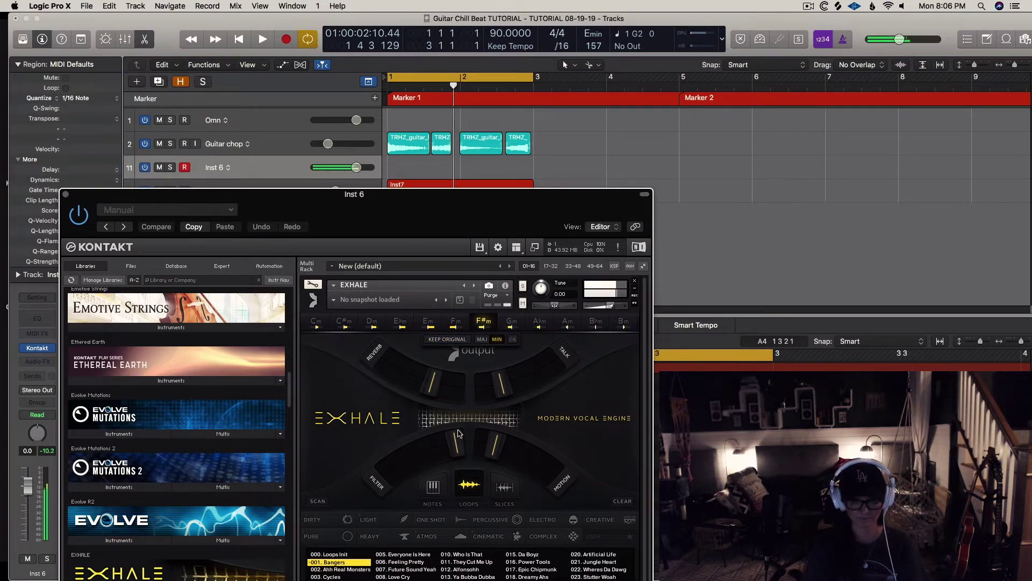
pyautogui.press('space')
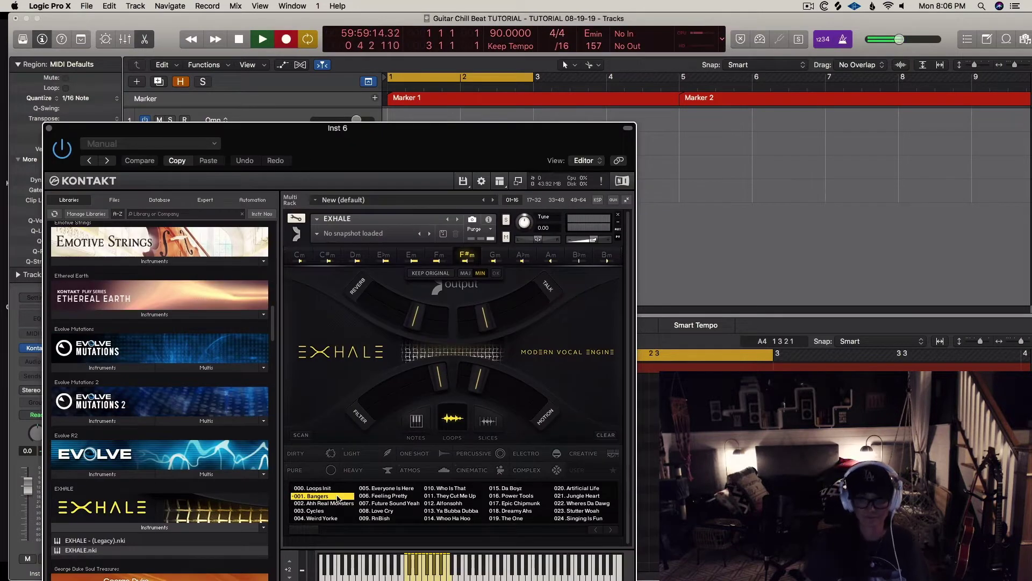
pyautogui.press('c')
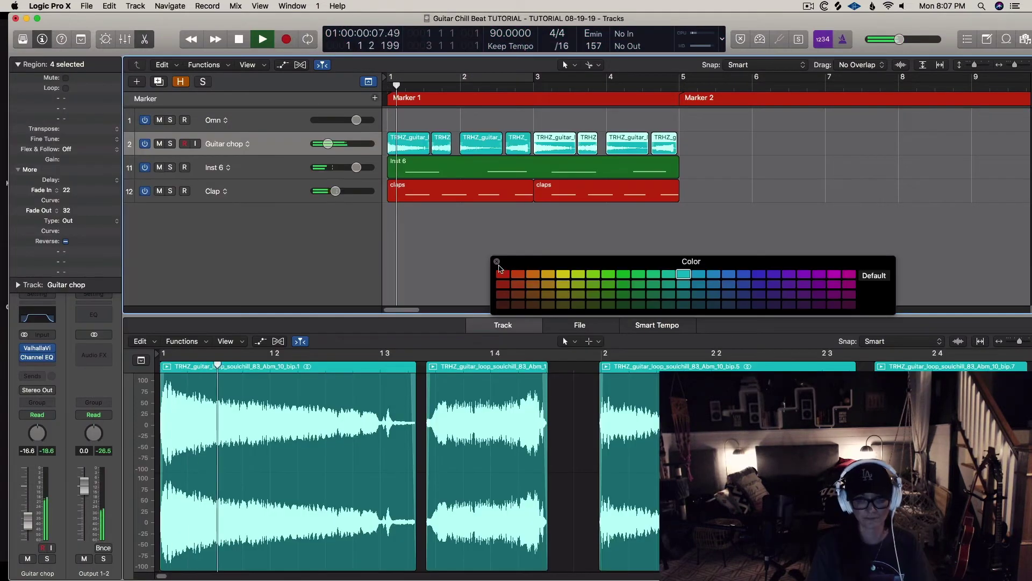
pyautogui.click(497, 261)
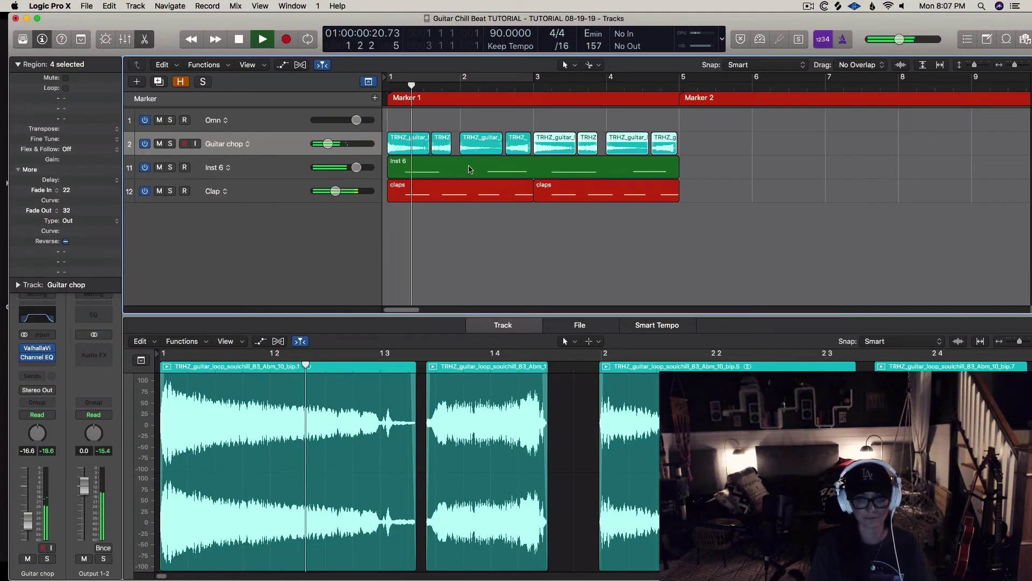
# Color the recorded vocal region purple and rename the Inst 6 track as Vox Fx.
pyautogui.click(470, 168)
pyautogui.hotkey('alt', 'c')
pyautogui.click(787, 274)
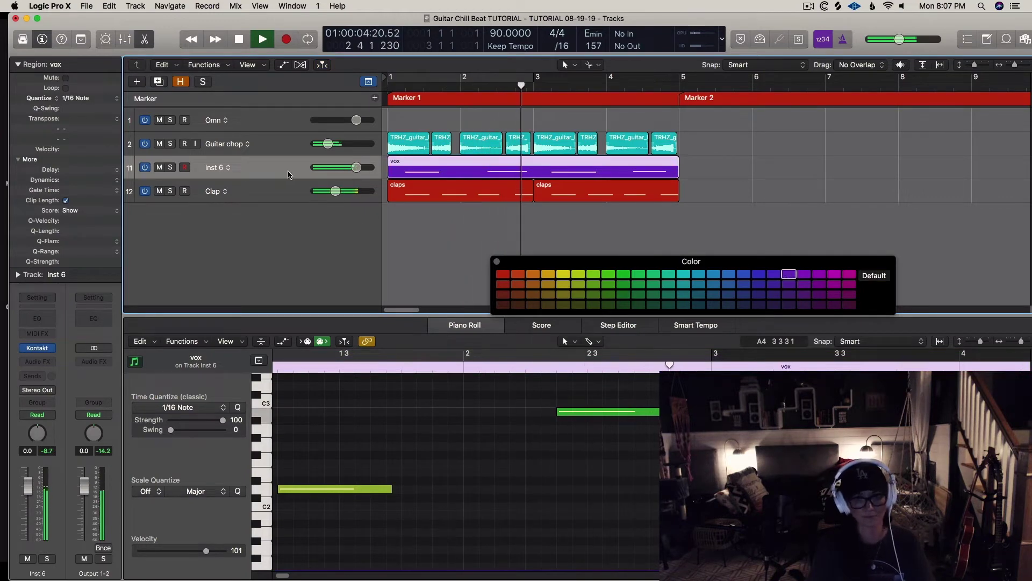
pyautogui.doubleClick(214, 168)
pyautogui.write('Vox Fx')
pyautogui.press('Return')
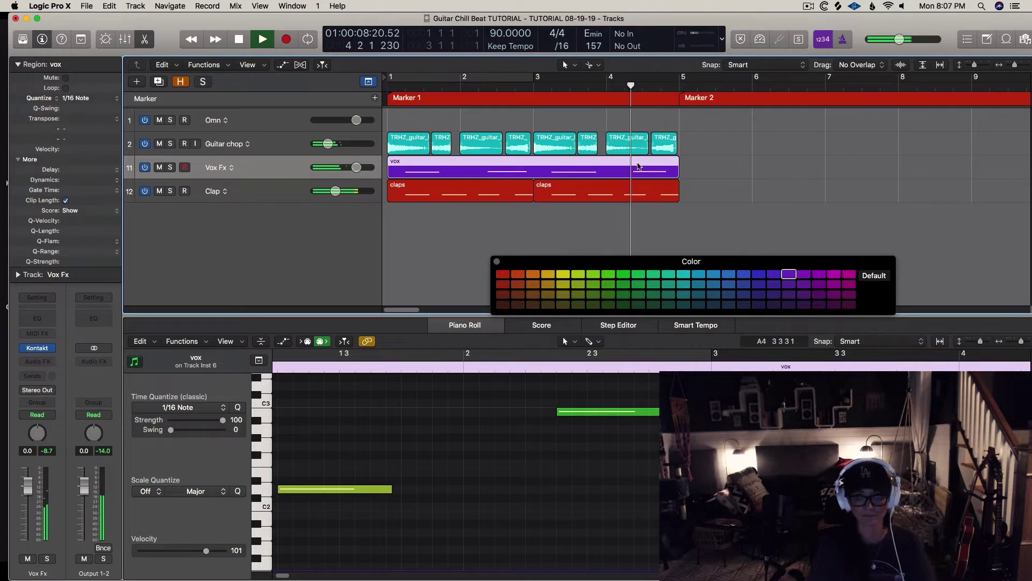
# Lengthen the third note of the vox region until it ends shortly after bar 4, checking the timing by playback.
pyautogui.click(569, 125)
pyautogui.click(559, 168)
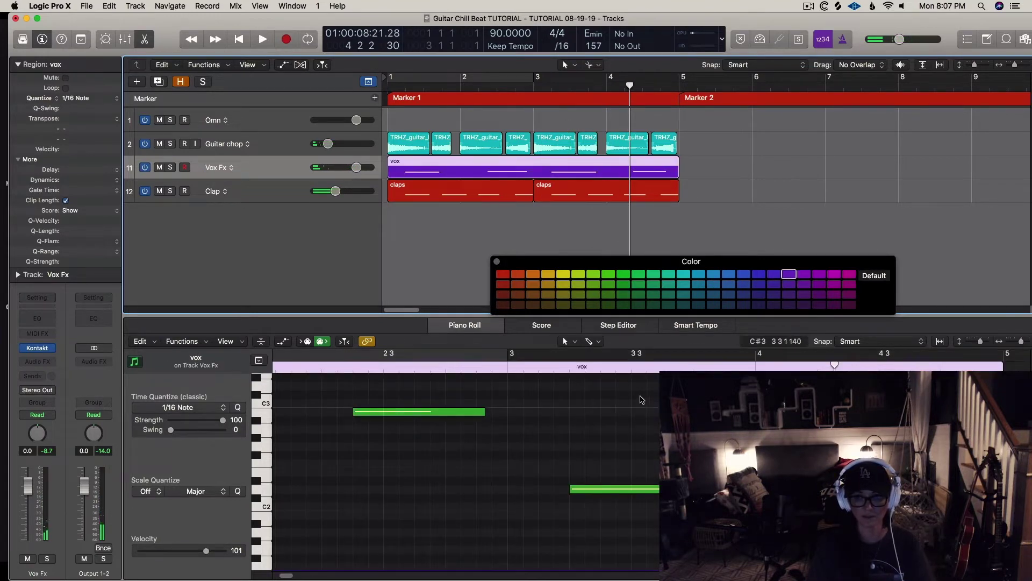
pyautogui.press('space')
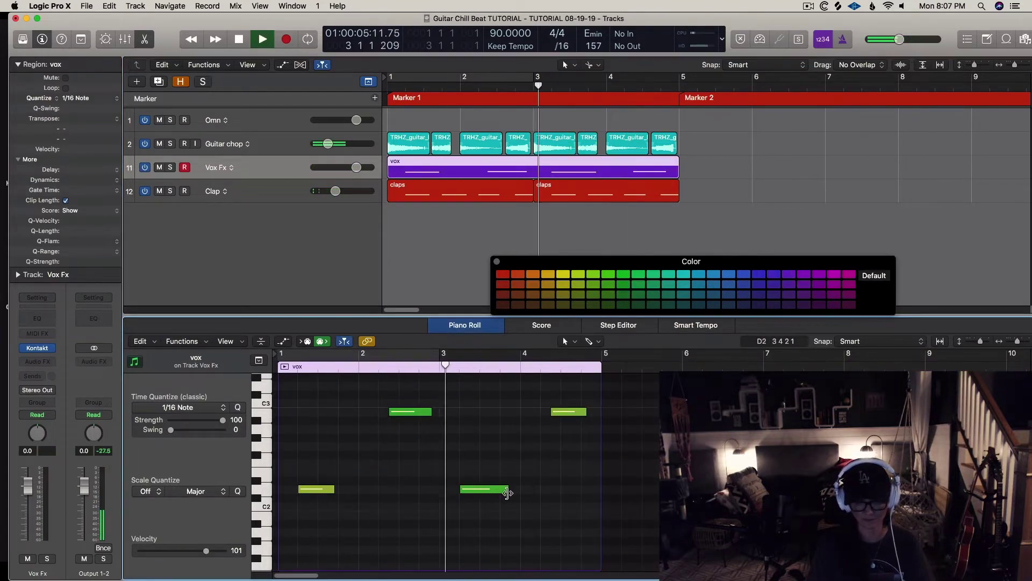
pyautogui.moveTo(508, 489); pyautogui.dragTo(518, 491)
pyautogui.press('space')
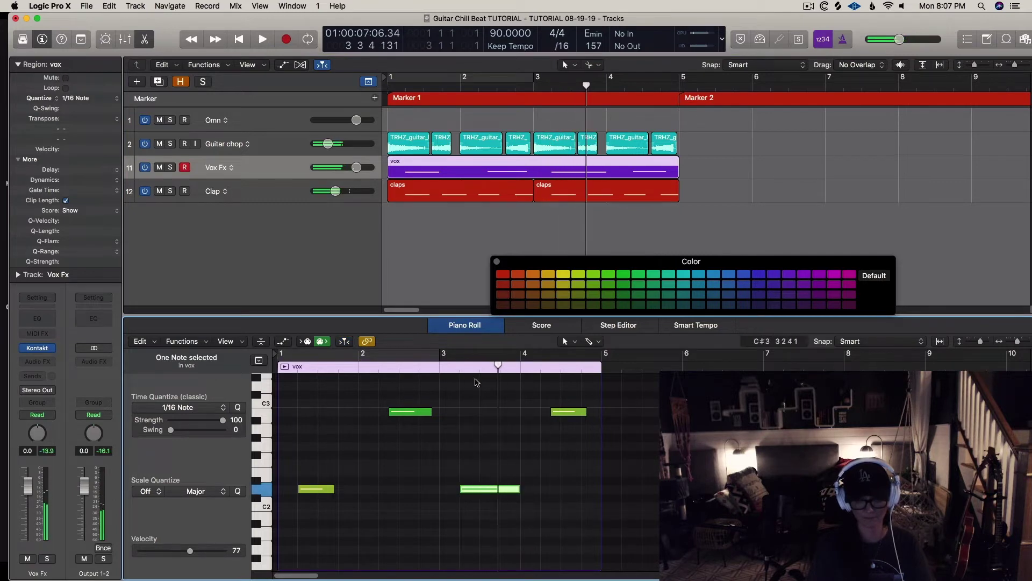
pyautogui.press('space')
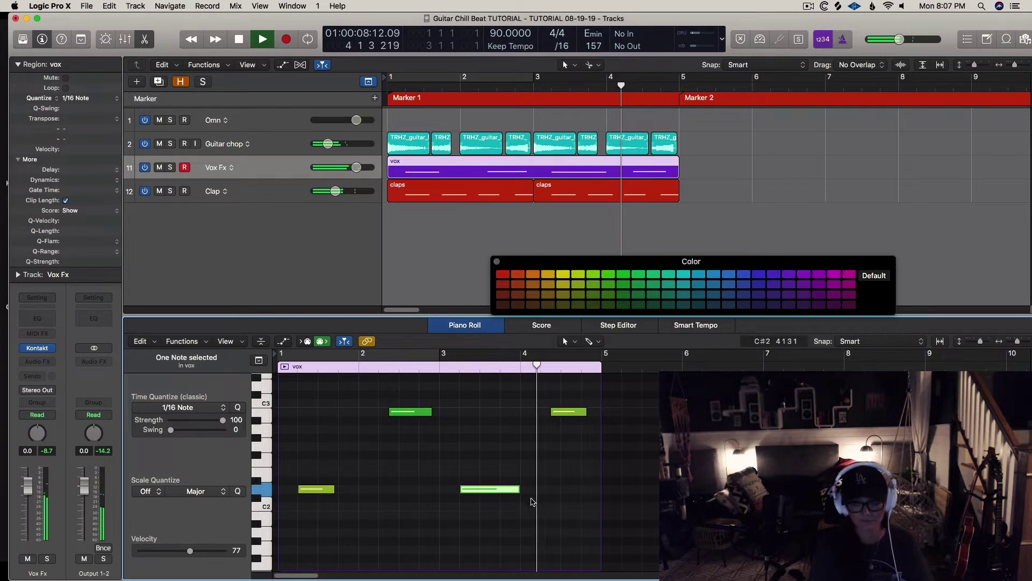
pyautogui.press('space')
pyautogui.moveTo(518, 489); pyautogui.dragTo(530, 489)
pyautogui.press('space')
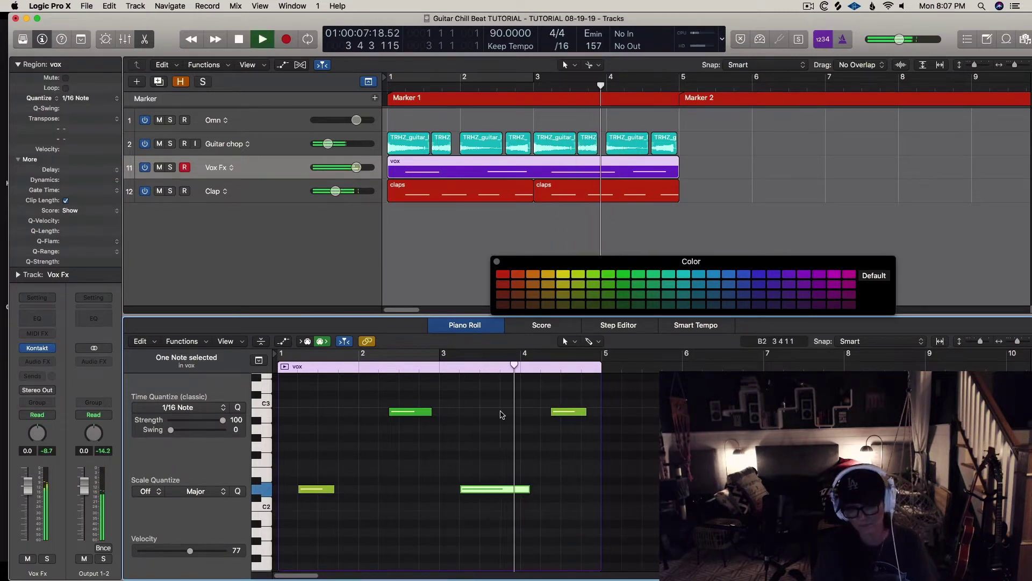
pyautogui.press('space')
pyautogui.moveTo(529, 489); pyautogui.dragTo(540, 491)
pyautogui.press('space')
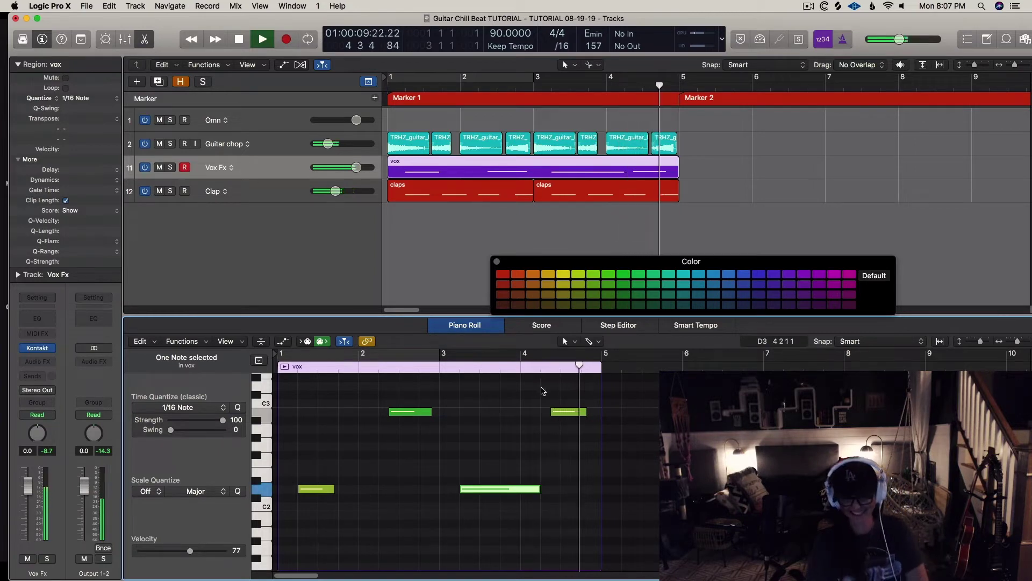
# Bounce the vox region in place to a new track under the name Vox Fx, deleting the source region.
pyautogui.click(497, 262)
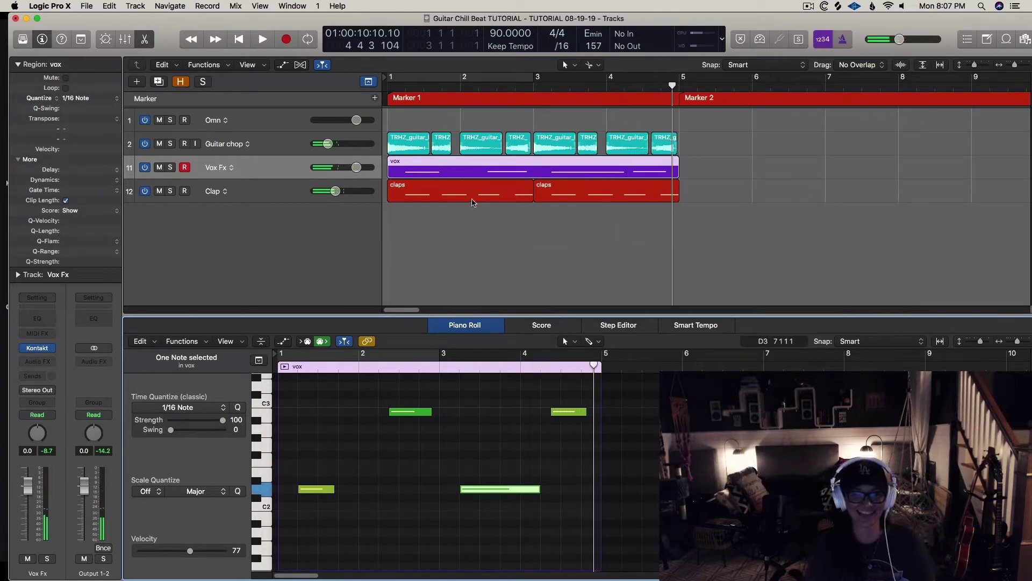
pyautogui.hotkey('ctrl', 'b')
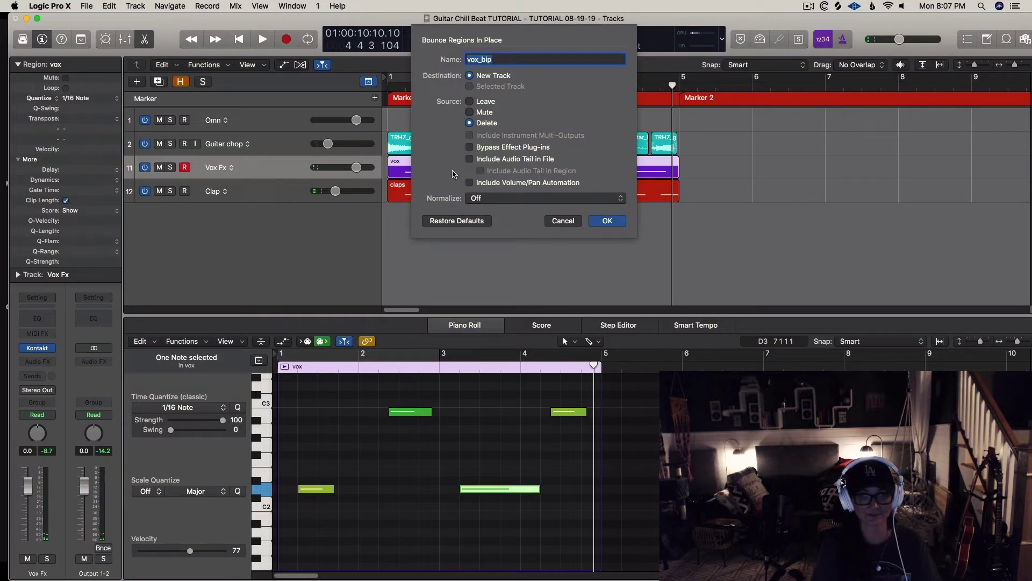
pyautogui.write('Vox Fx')
pyautogui.press('Return')
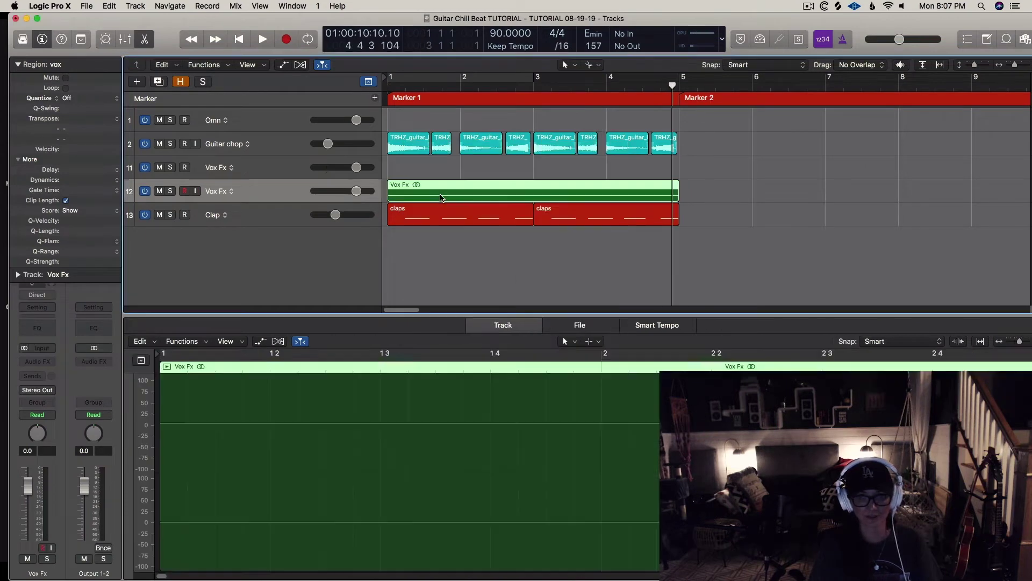
# Delete the empty Vox Fx instrument track and color the bounced Vox Fx audio region blue-violet.
pyautogui.click(276, 172)
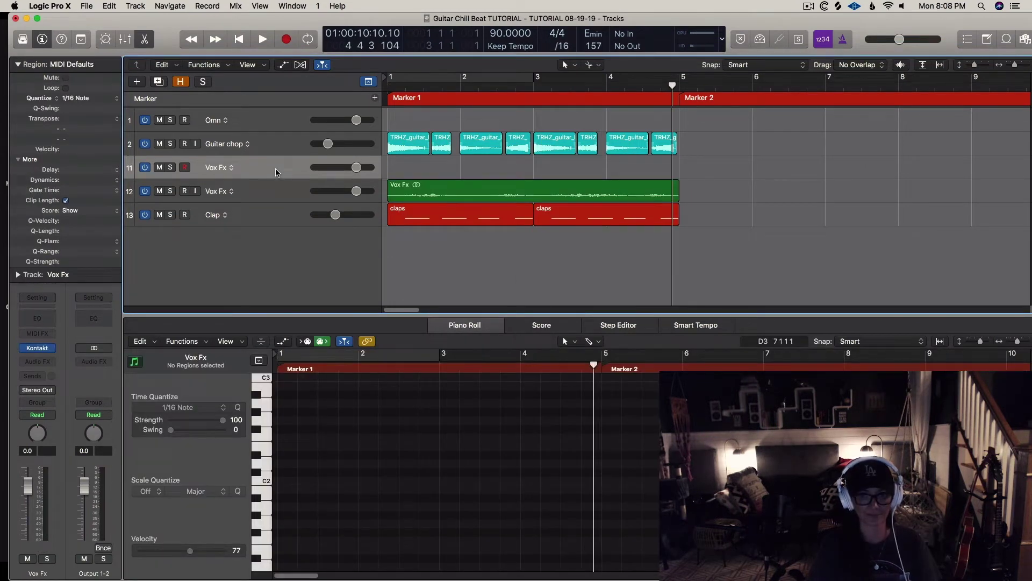
pyautogui.press('super+BackSpace')
pyautogui.click(497, 180)
pyautogui.hotkey('alt', 'c')
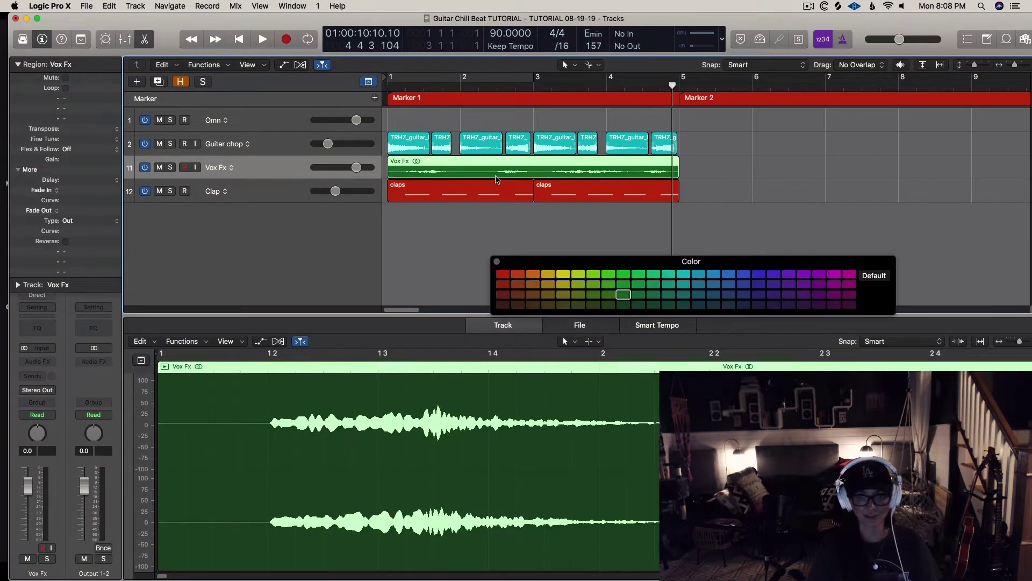
pyautogui.click(778, 278)
pyautogui.click(497, 262)
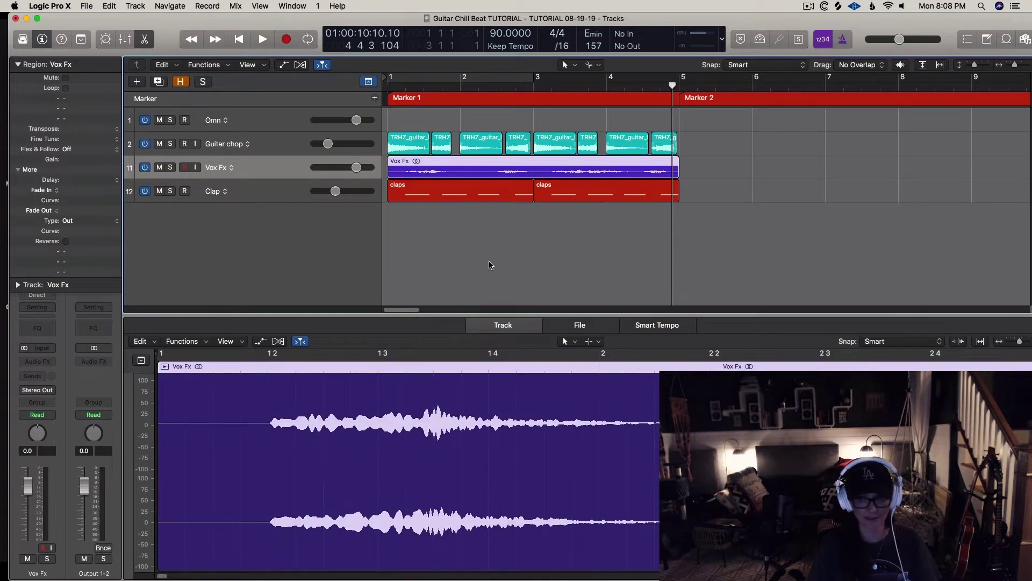
pyautogui.click(489, 264)
# Cycle playback from bar 1 to bar 5 and lower the Vox Fx track volume to -13.4 dB.
pyautogui.press('super+Down')
pyautogui.press('super+Left')
pyautogui.moveTo(336, 187); pyautogui.dragTo(323, 187)
pyautogui.click(409, 81)
pyautogui.moveTo(479, 78); pyautogui.dragTo(564, 79)
pyautogui.moveTo(483, 78); pyautogui.dragTo(573, 78)
pyautogui.press('space')
pyautogui.moveTo(323, 187); pyautogui.dragTo(312, 187)
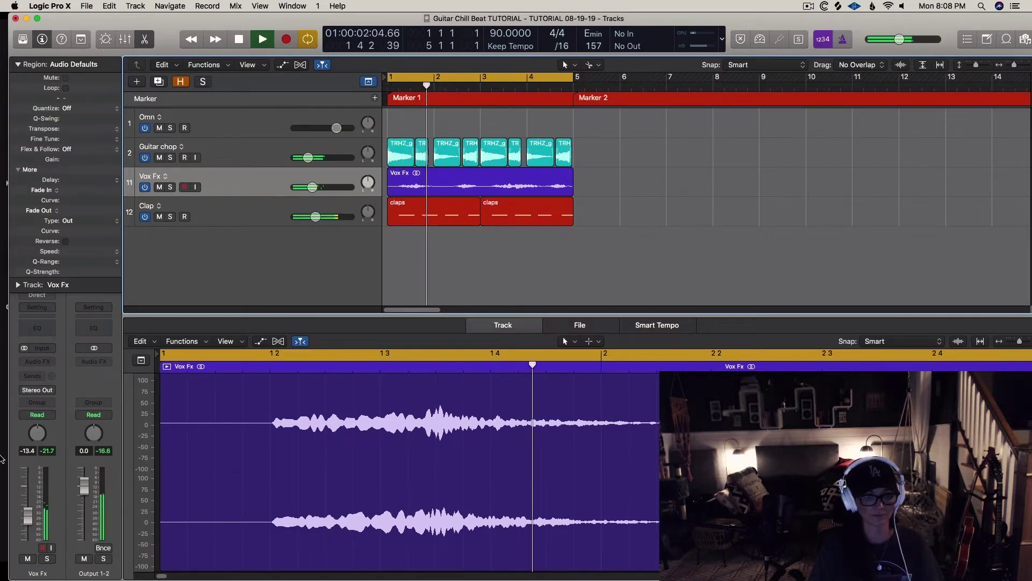
# Insert a stereo ValhallaVintageVerb on the soloed Vox Fx track with the mix at 60.4% and the decay at 2.46 s.
pyautogui.click(37, 361)
pyautogui.moveTo(90, 395)
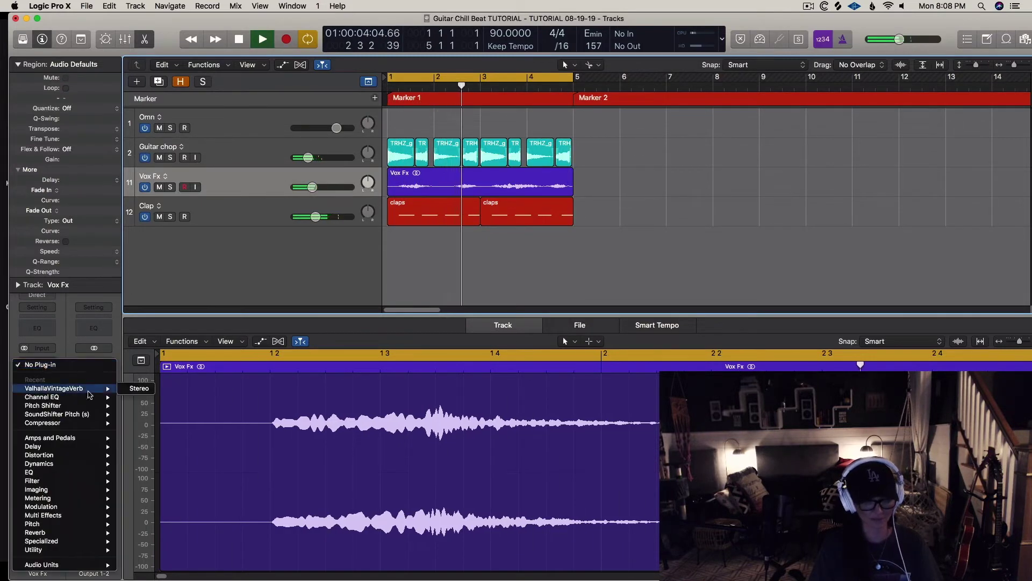
pyautogui.click(139, 389)
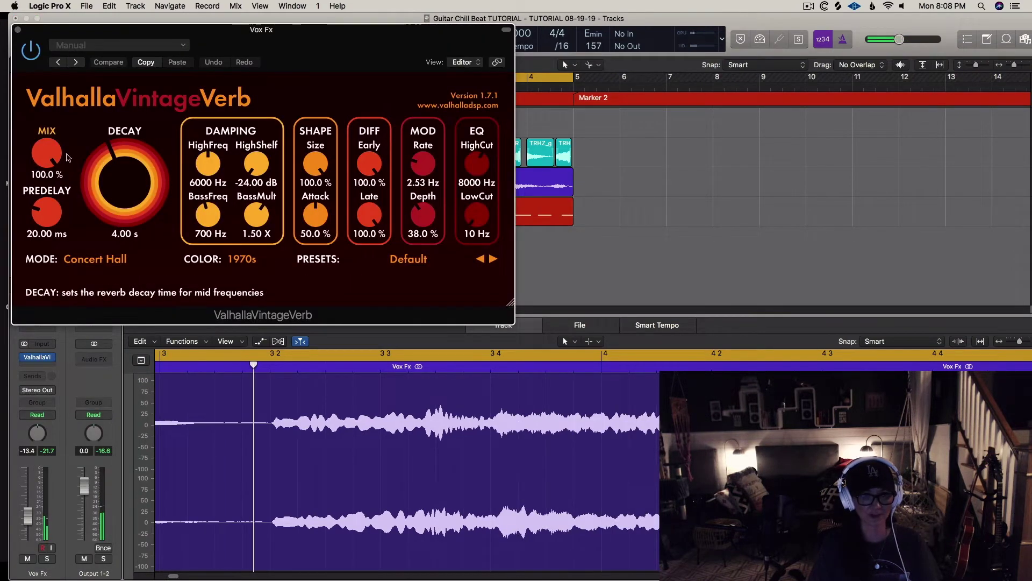
pyautogui.press('s')
pyautogui.moveTo(48, 154); pyautogui.dragTo(46, 216)
pyautogui.moveTo(122, 180); pyautogui.dragTo(121, 207)
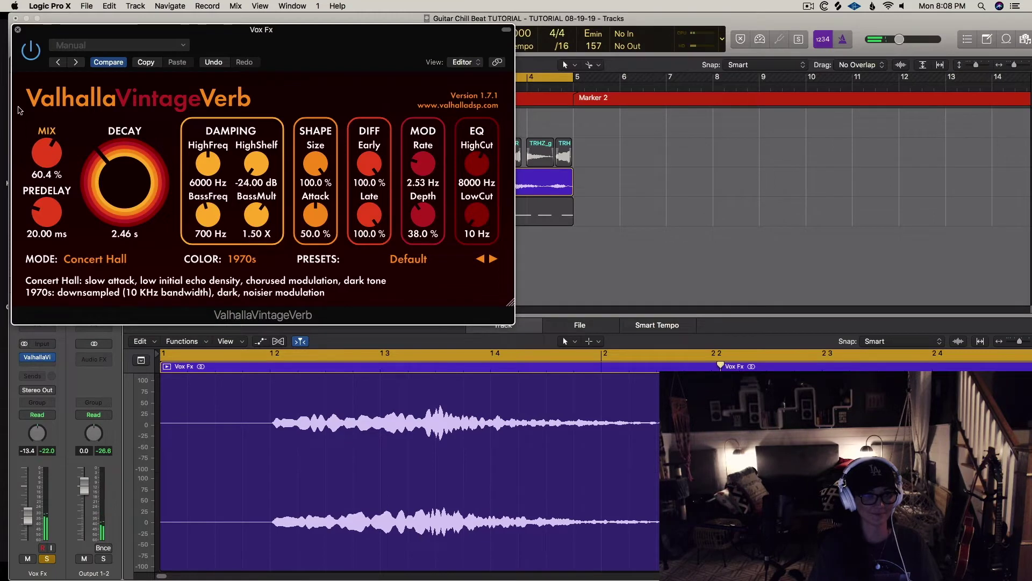
pyautogui.click(18, 30)
# Insert Channel EQ on the Vox Fx track with a low cut at about 112 Hz and a high cut at 4250 Hz.
pyautogui.click(42, 365)
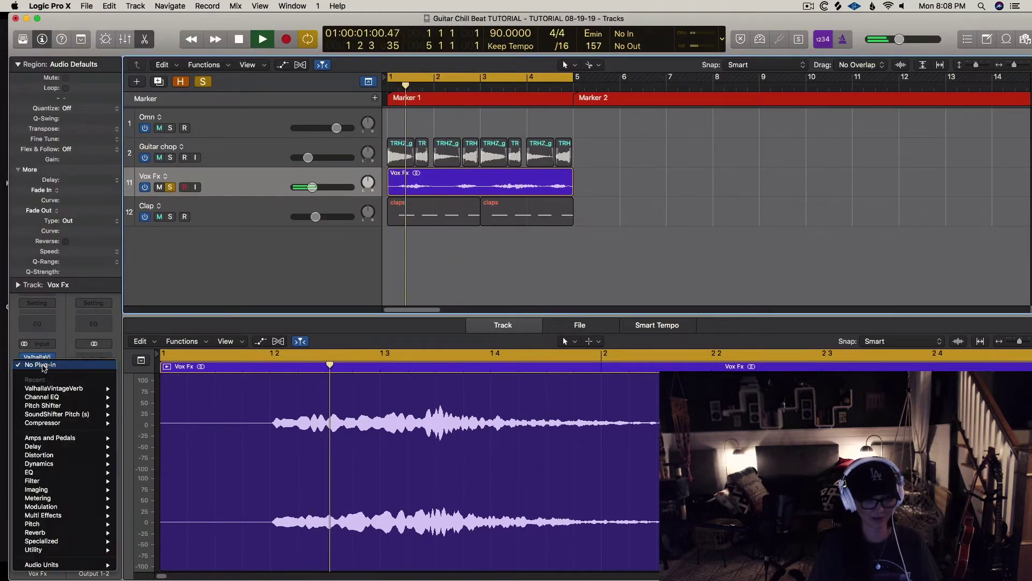
pyautogui.moveTo(48, 397)
pyautogui.click(139, 396)
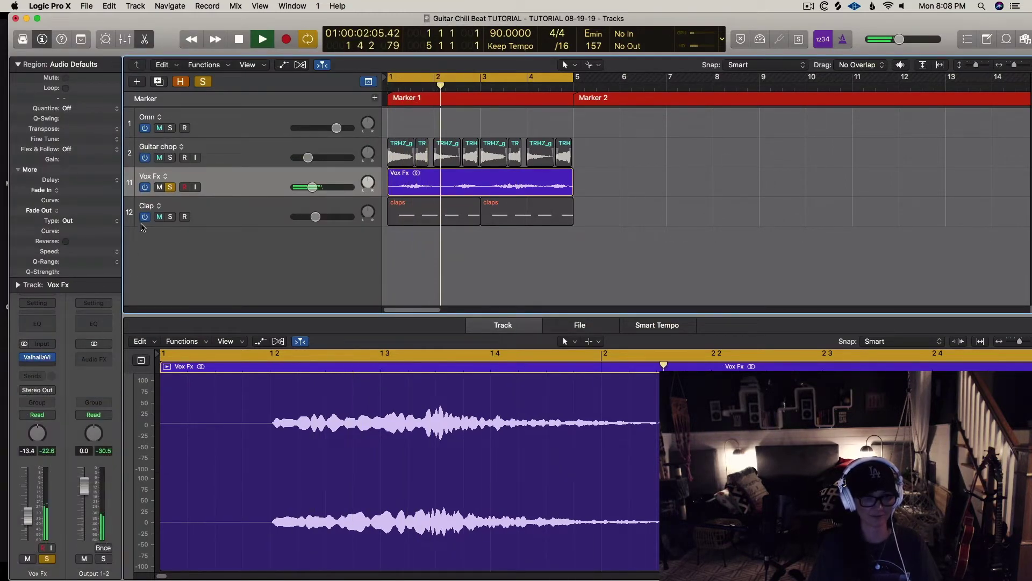
pyautogui.moveTo(69, 163); pyautogui.dragTo(112, 164)
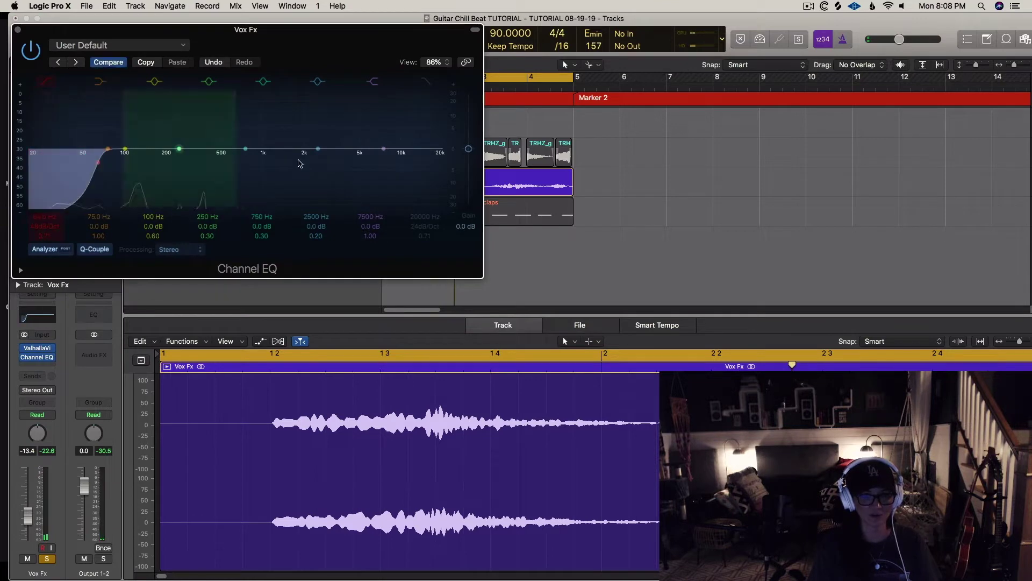
pyautogui.click(425, 81)
pyautogui.moveTo(430, 156); pyautogui.dragTo(306, 168)
pyautogui.moveTo(107, 173); pyautogui.dragTo(132, 165)
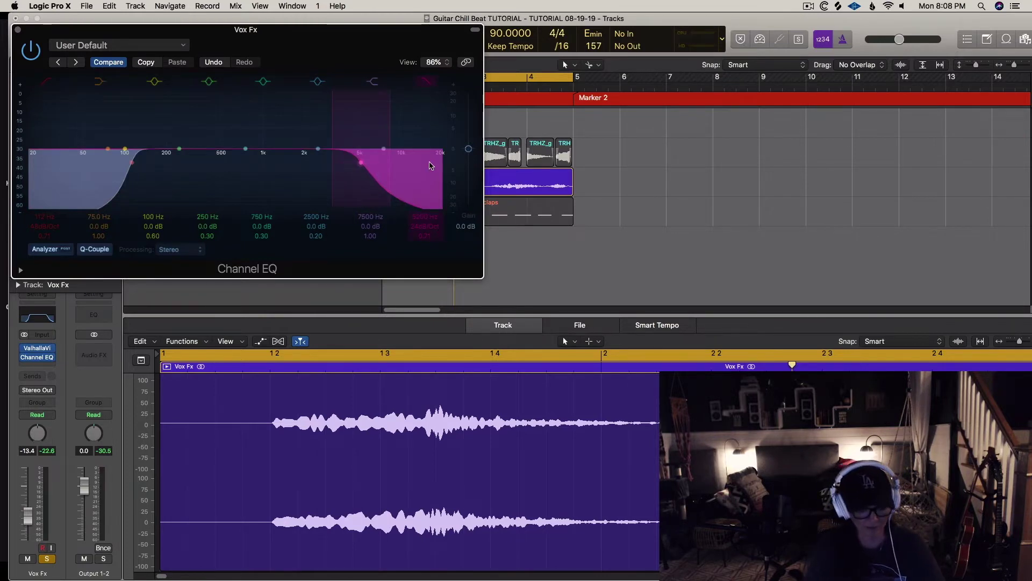
pyautogui.moveTo(373, 175); pyautogui.dragTo(362, 177)
# Unsolo the Vox Fx track and raise its Channel EQ low cut to 182 Hz while the beat plays.
pyautogui.press('space')
pyautogui.press('space')
pyautogui.press('s')
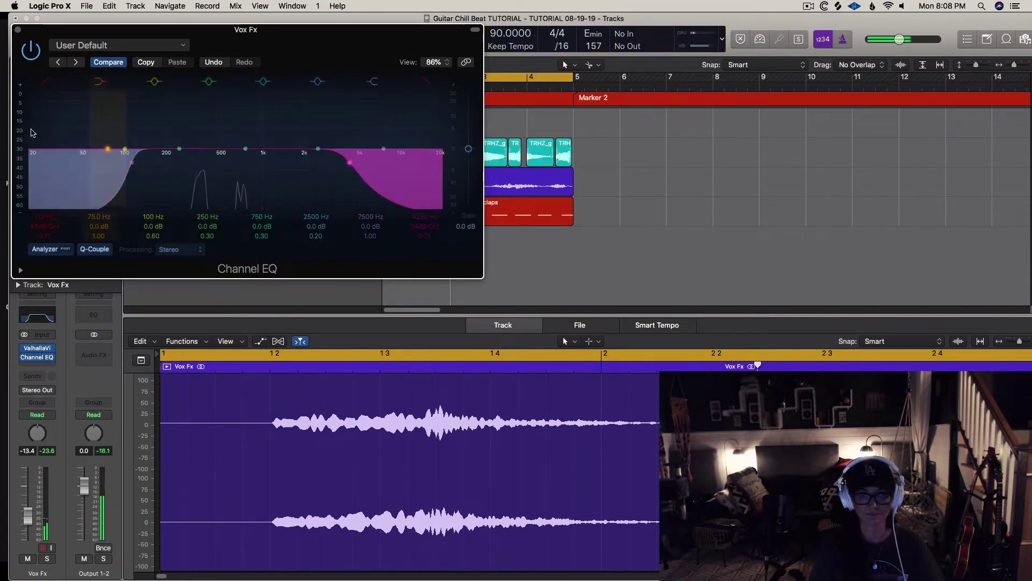
pyautogui.click(18, 30)
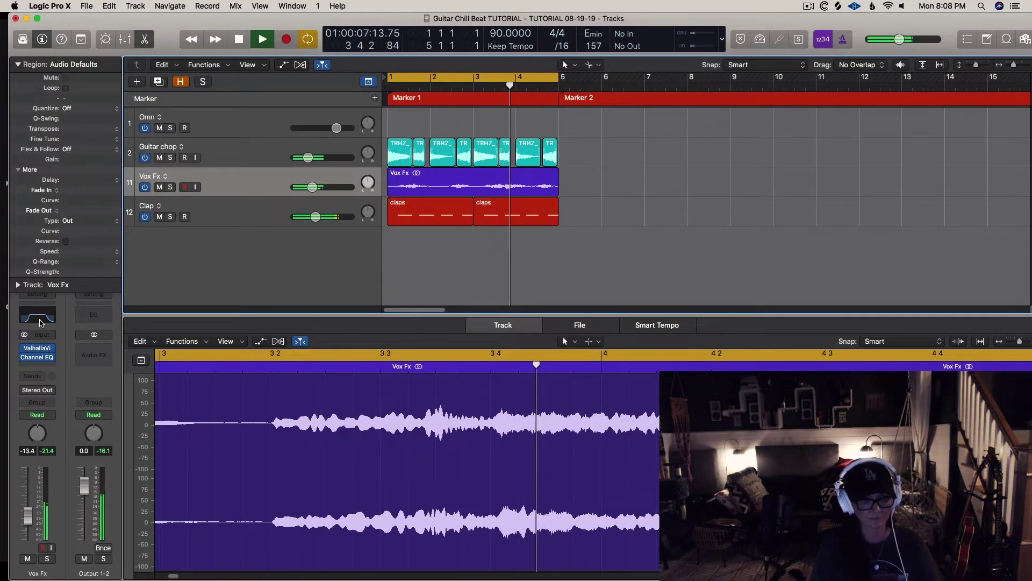
pyautogui.click(37, 314)
pyautogui.moveTo(143, 178)
pyautogui.mouseDown()
pyautogui.moveTo(193, 166)
pyautogui.moveTo(161, 169)
pyautogui.mouseUp()
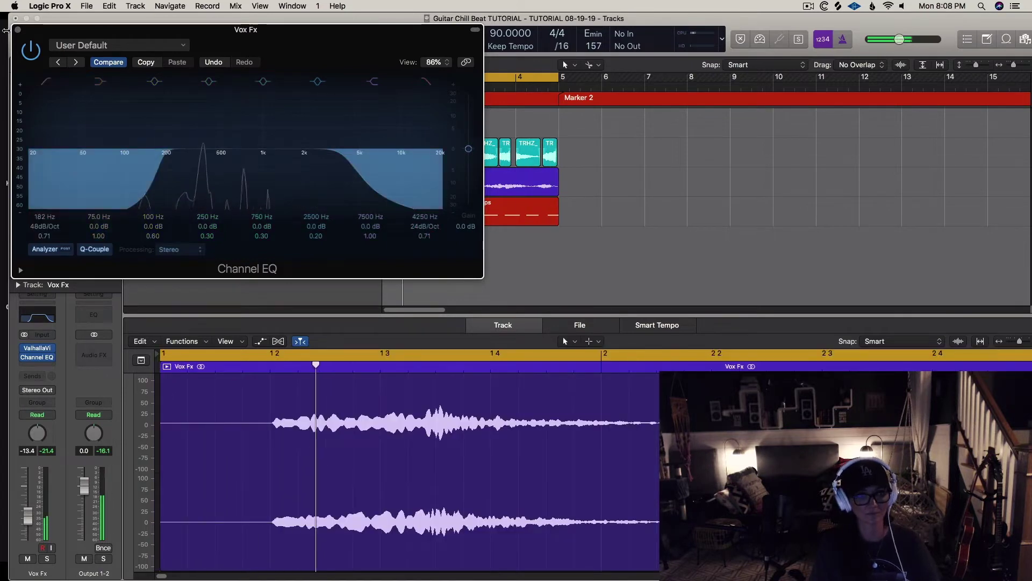
pyautogui.click(17, 30)
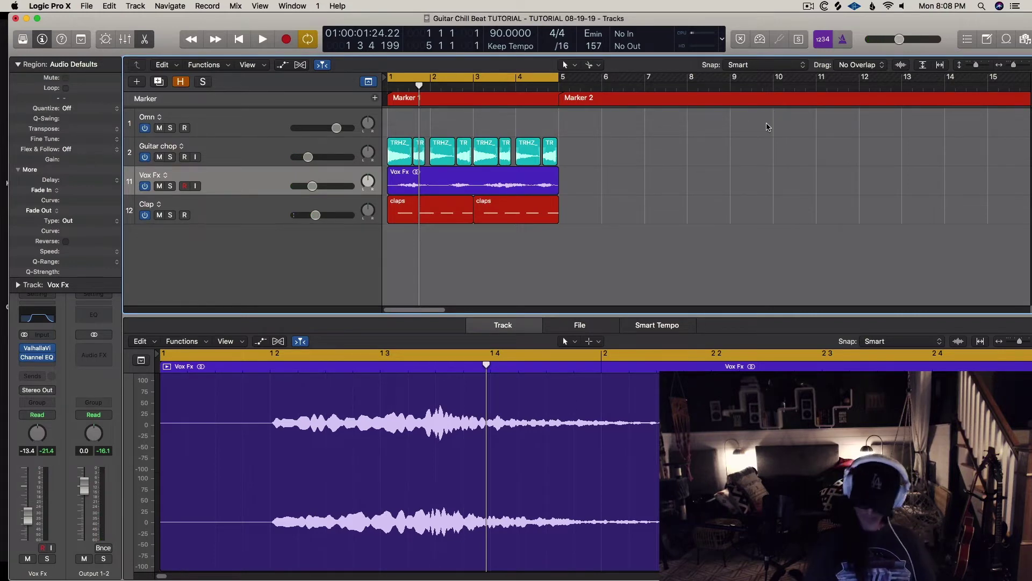
# Create a software instrument track with Native Instruments Komplete Kontrol below the Vox Fx track.
pyautogui.press('super+Up')
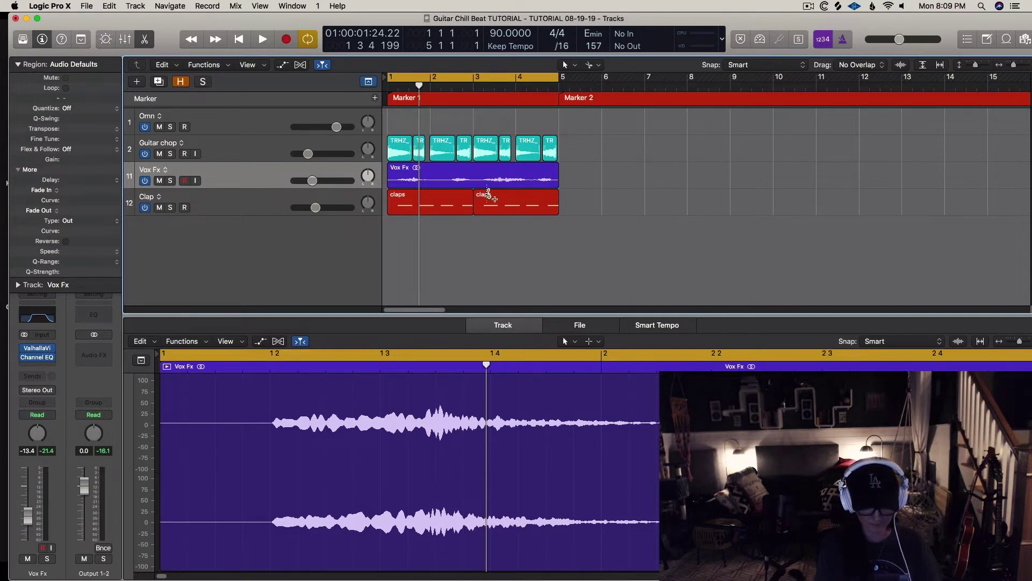
pyautogui.press('alt+super+n')
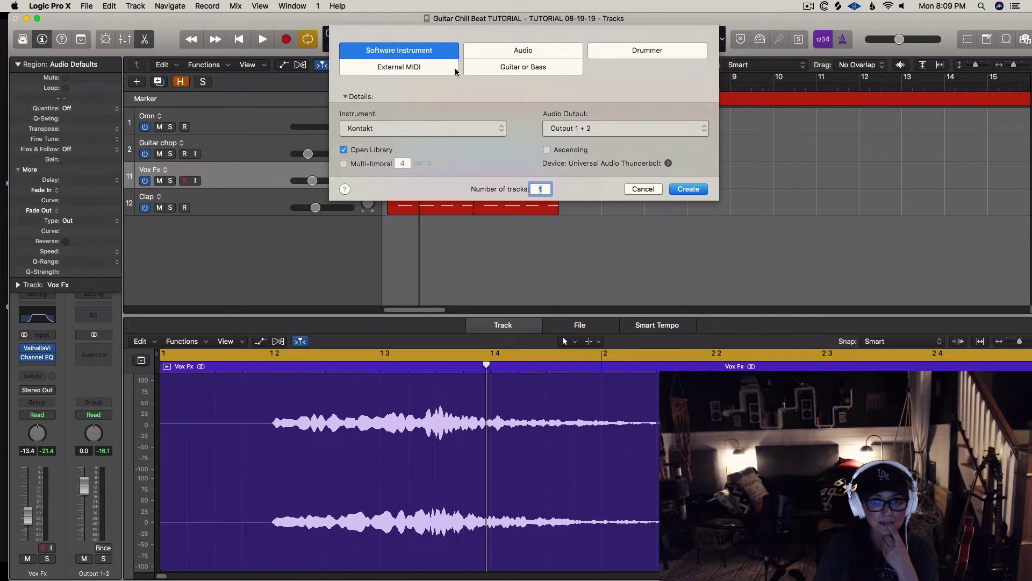
pyautogui.click(448, 127)
pyautogui.moveTo(450, 390)
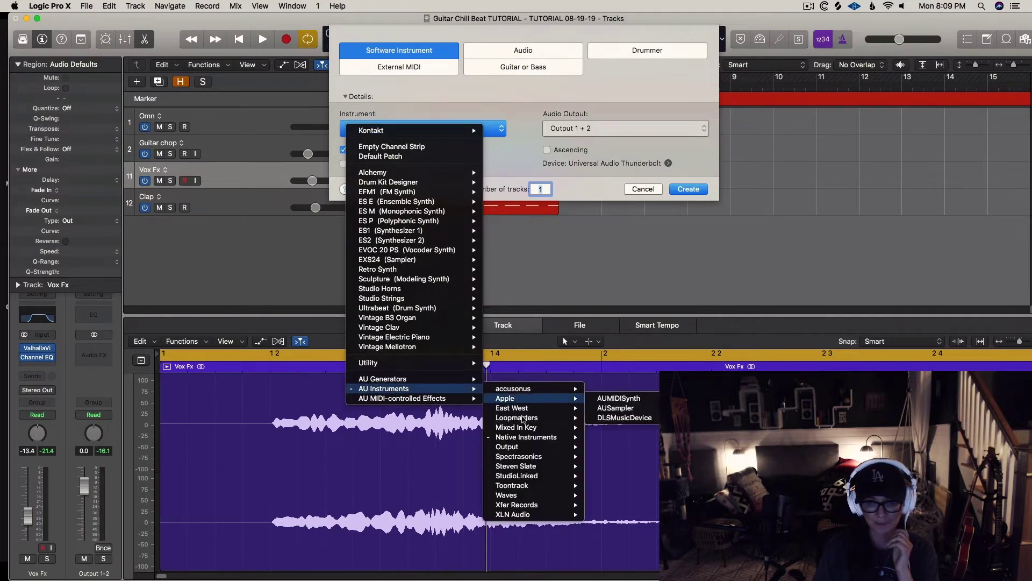
pyautogui.moveTo(554, 437)
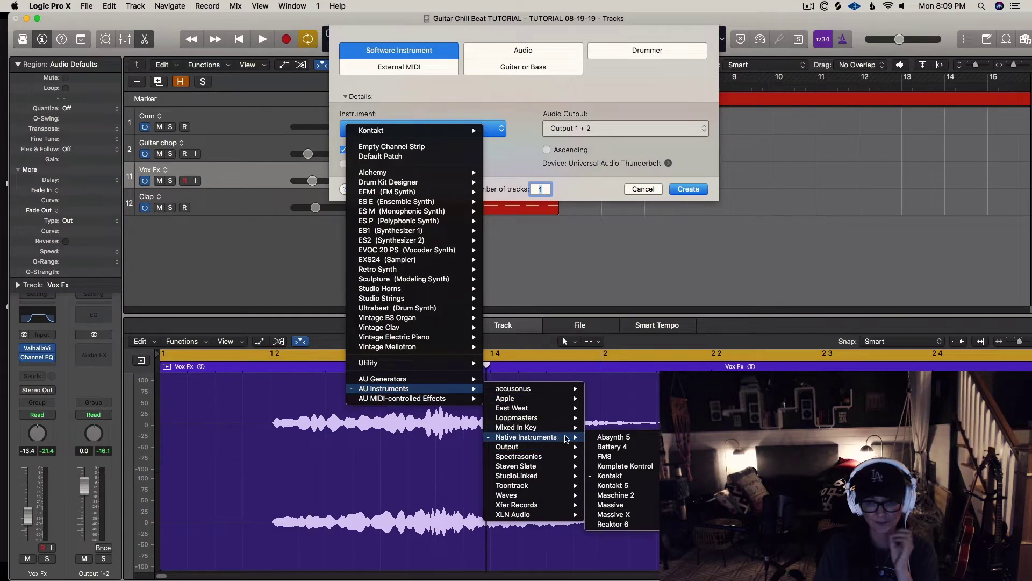
pyautogui.click(624, 465)
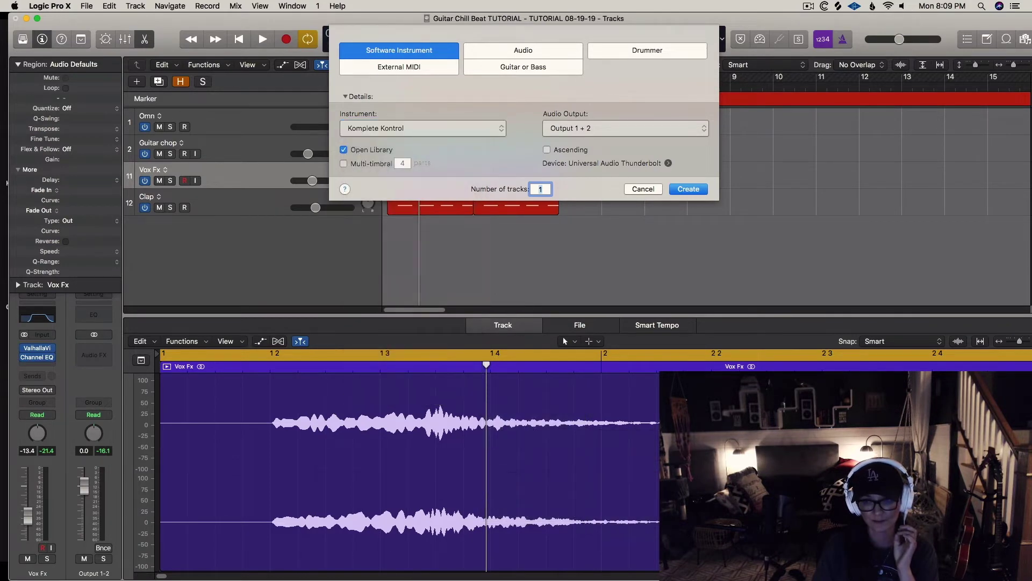
pyautogui.click(684, 190)
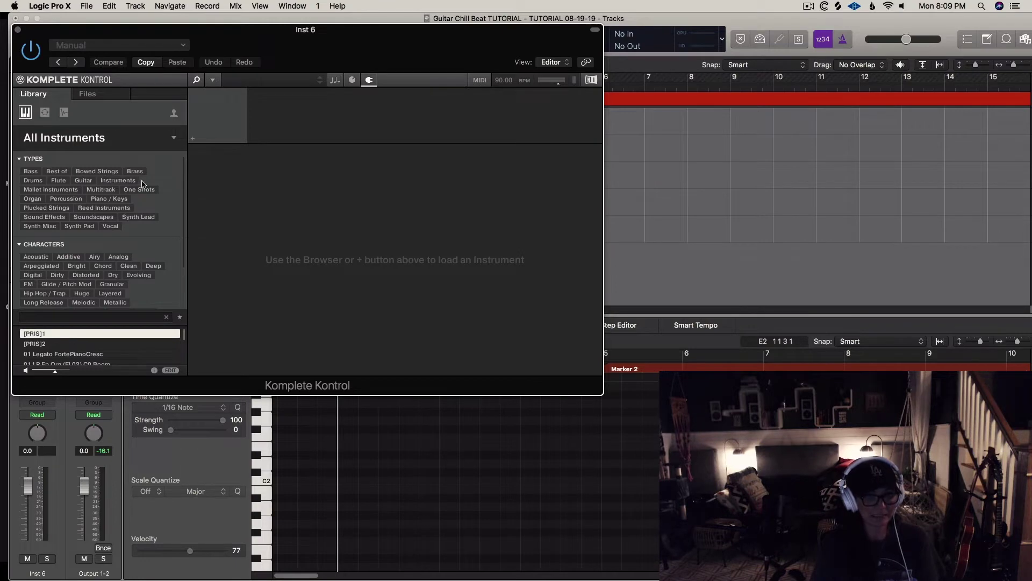
# Filter the Komplete Kontrol library to Guitar sounds with the Acoustic character and lower the Inst 6 track volume to -6.2 dB.
pyautogui.click(86, 181)
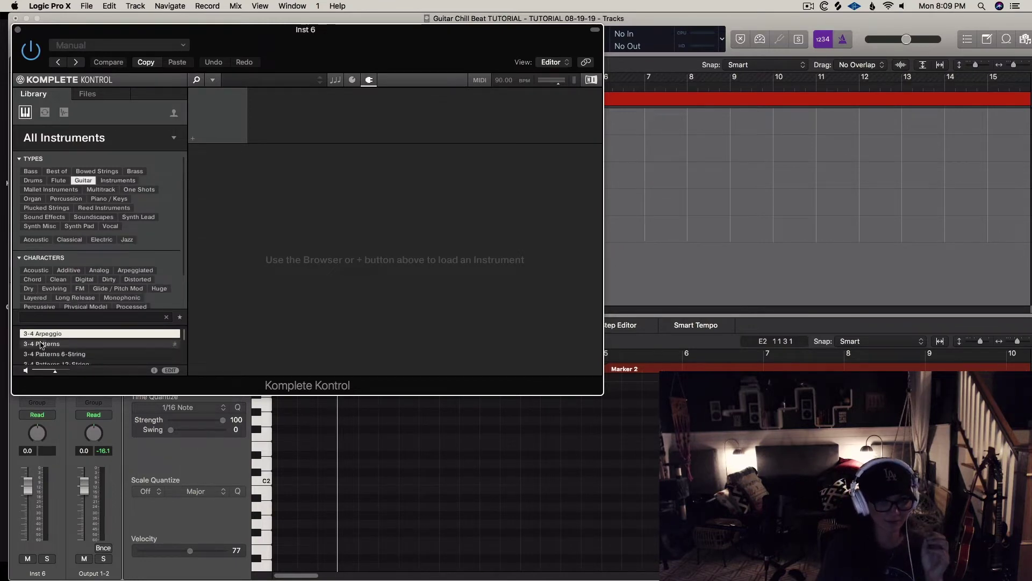
pyautogui.click(40, 271)
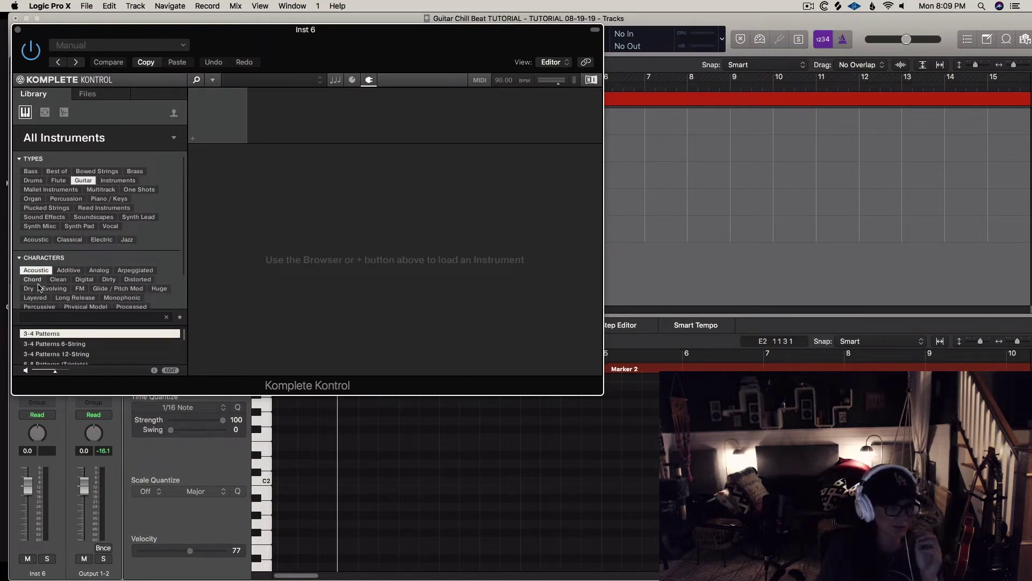
pyautogui.moveTo(22, 480); pyautogui.dragTo(30, 510)
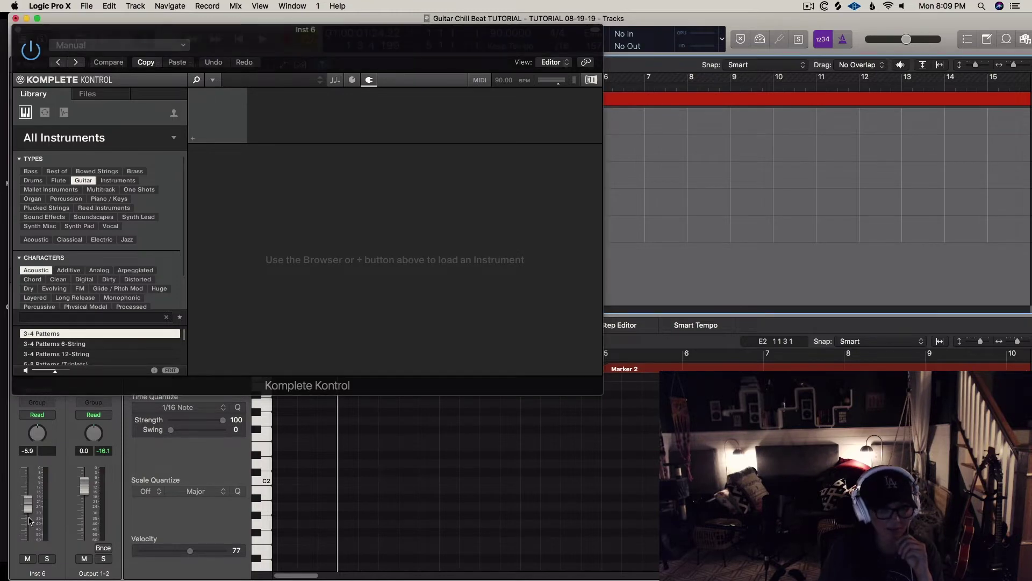
# Audition acoustic guitar presets in the filtered results, including 3-4 Patterns 6-String, Country, Crescendos 12-String, Full On and Funky.
pyautogui.click(72, 345)
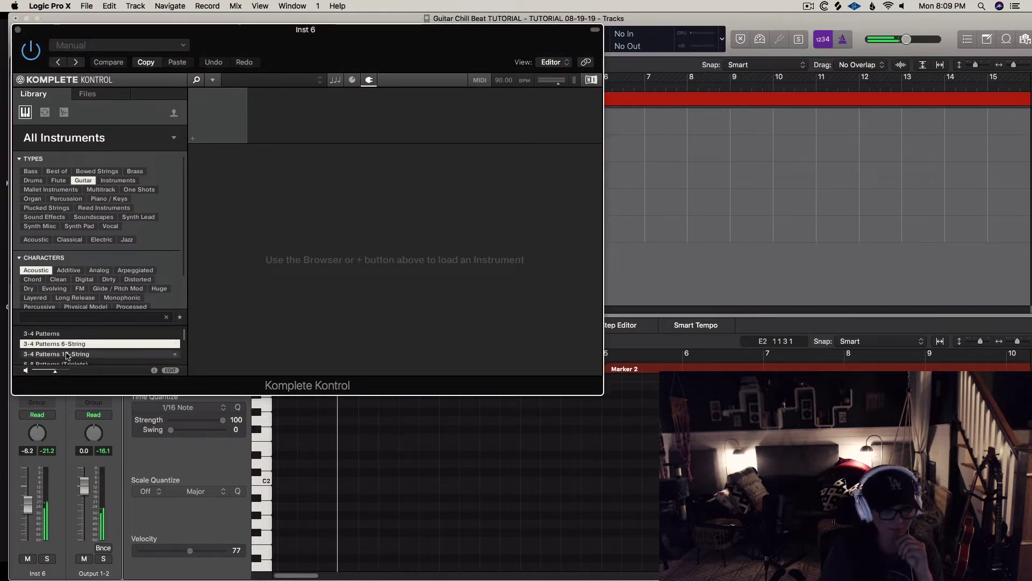
pyautogui.scroll(-6, 70, 349)
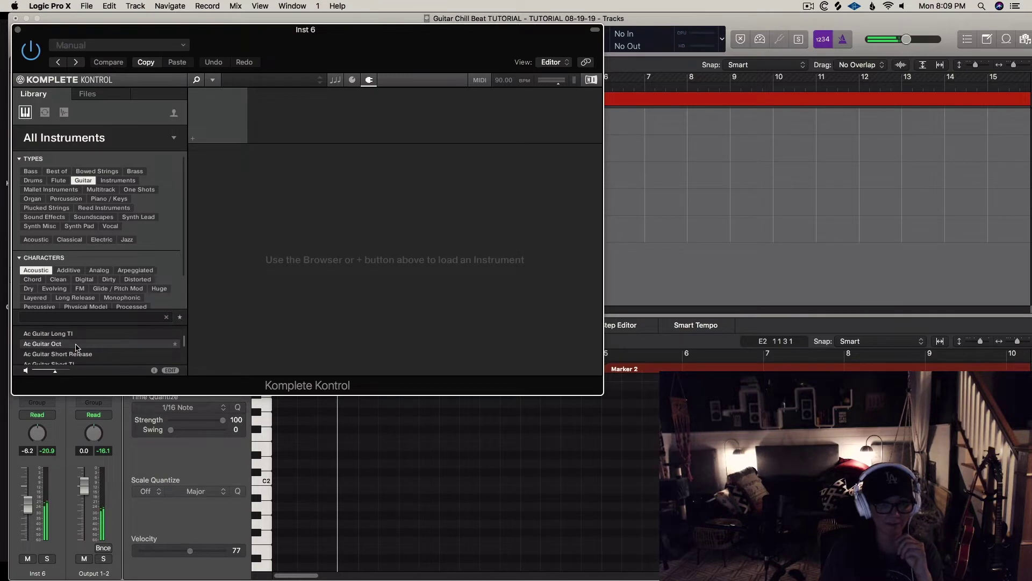
pyautogui.click(75, 346)
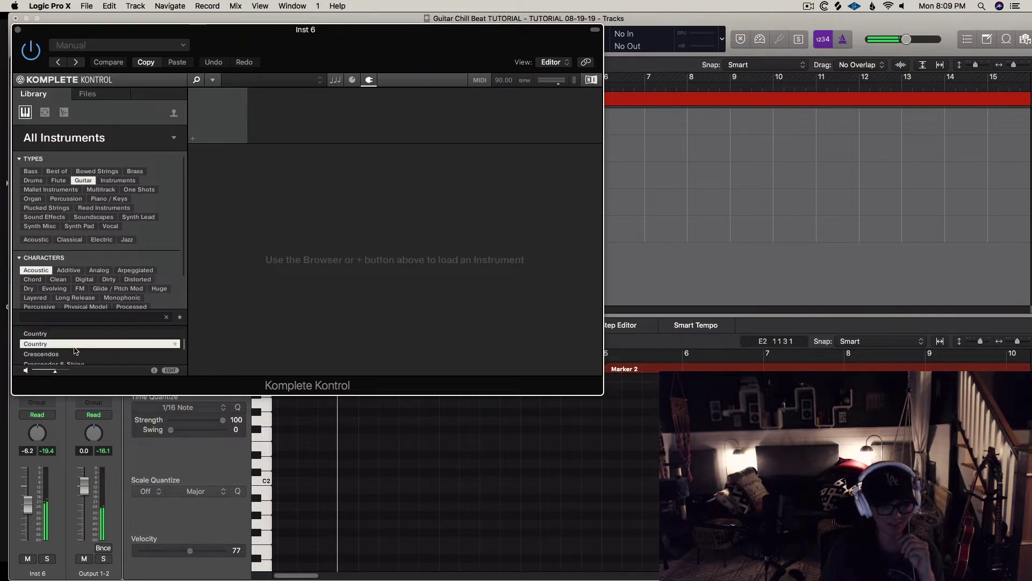
pyautogui.scroll(-2, 76, 351)
pyautogui.click(78, 346)
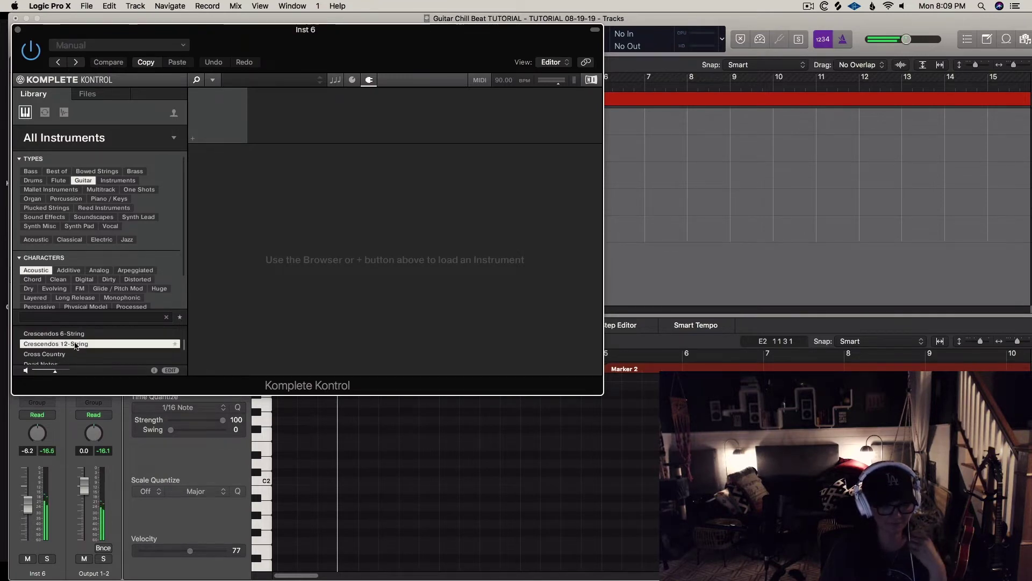
pyautogui.scroll(-4, 77, 348)
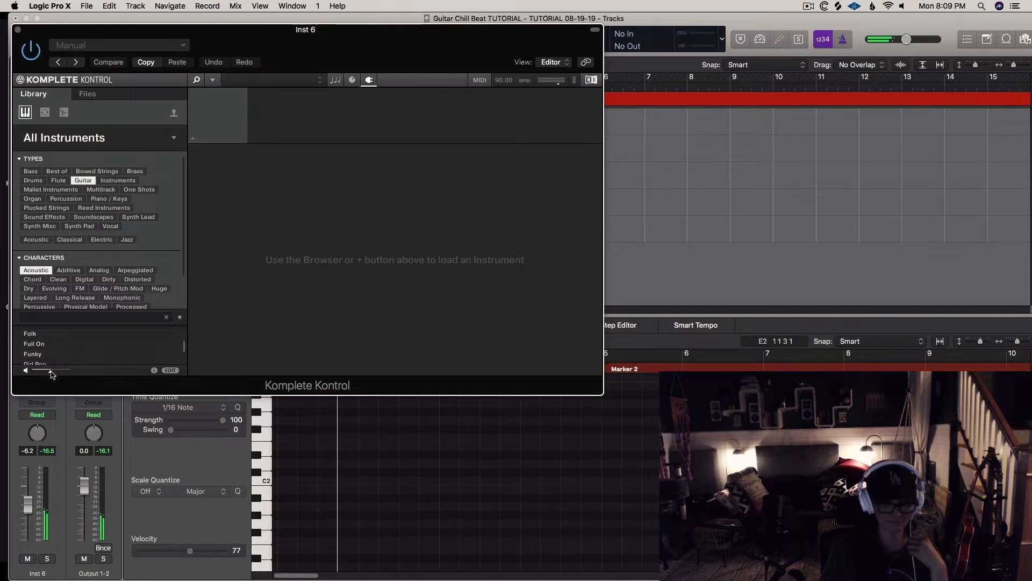
pyautogui.click(68, 346)
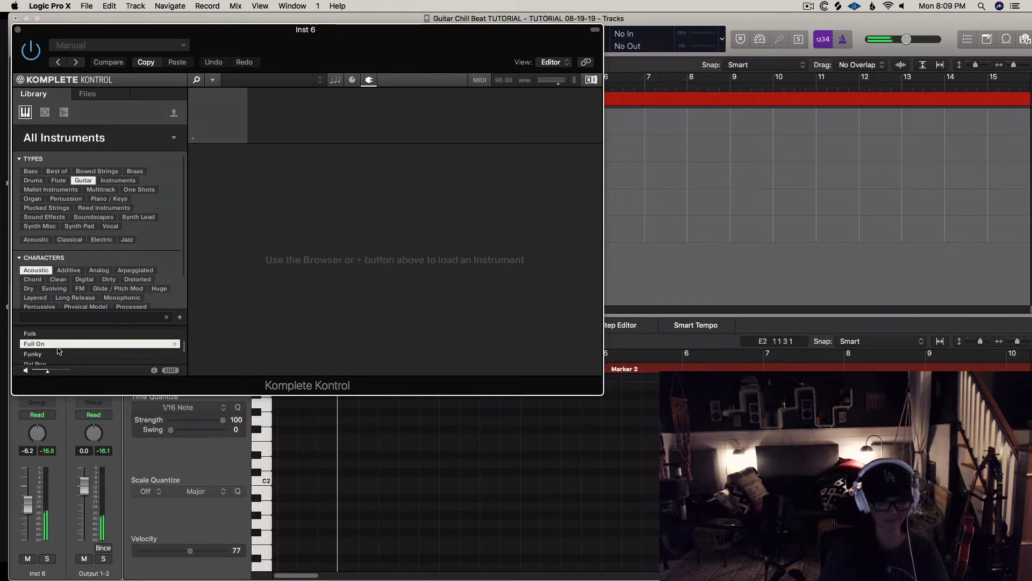
pyautogui.click(51, 355)
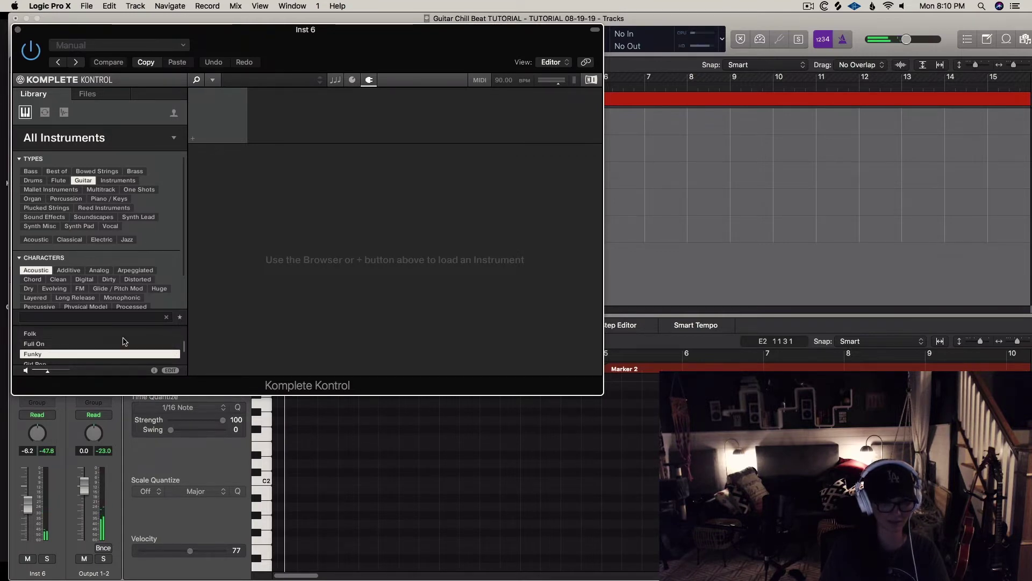
# Preview the Fingertips preset and load it into Komplete Kontrol.
pyautogui.scroll(-5, 125, 352)
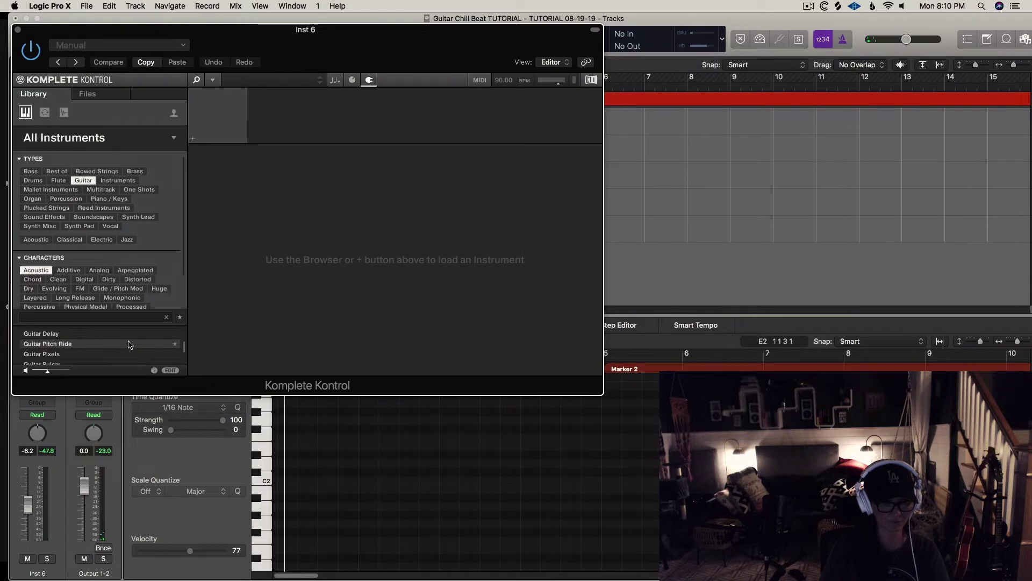
pyautogui.scroll(3, 129, 344)
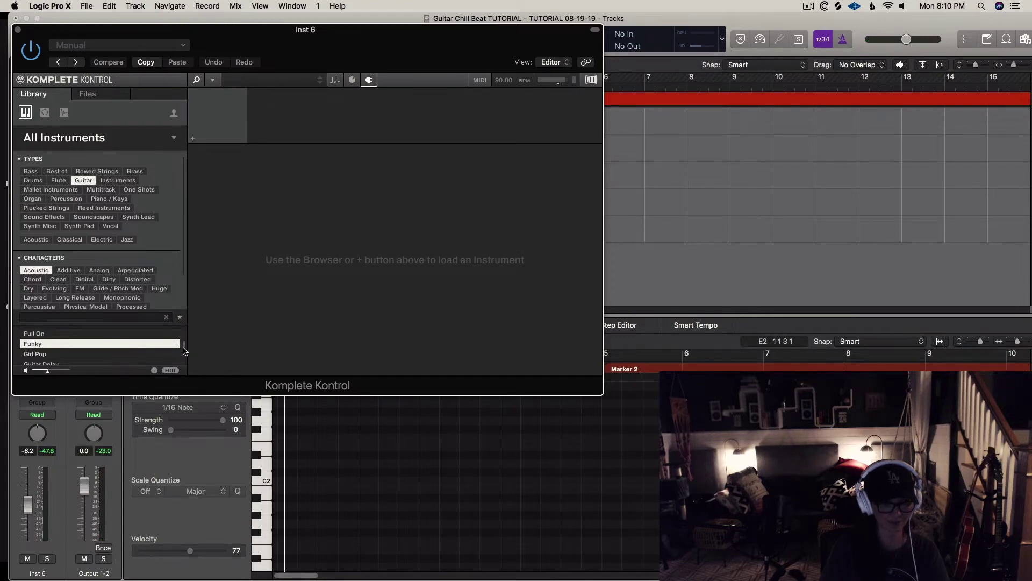
pyautogui.scroll(3, 183, 350)
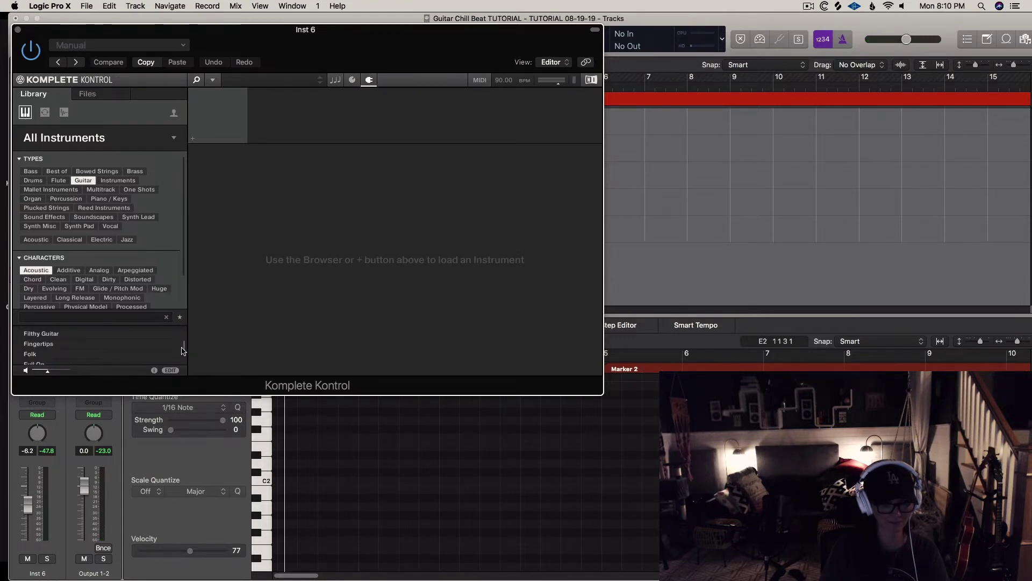
pyautogui.click(155, 346)
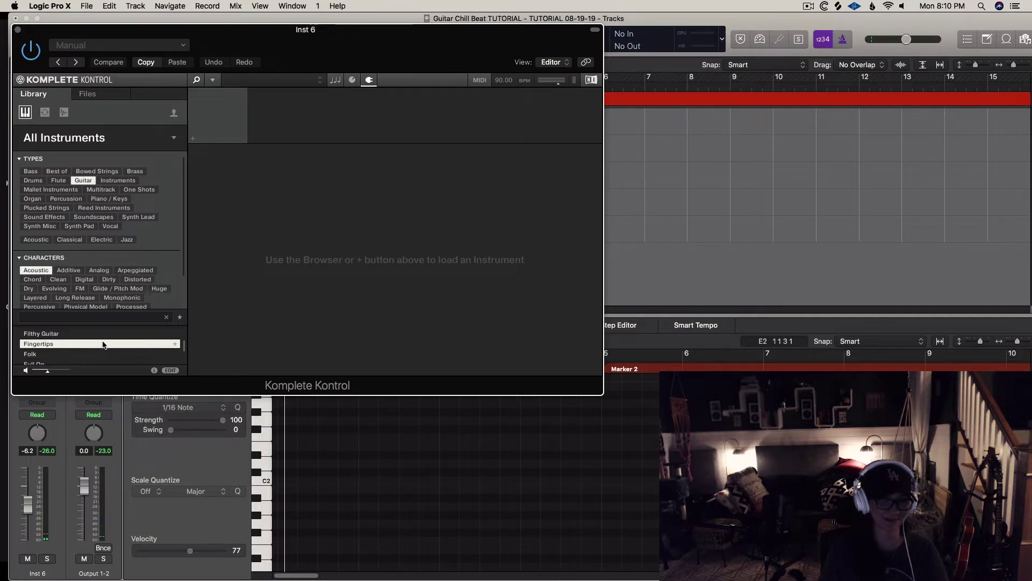
pyautogui.doubleClick(178, 345)
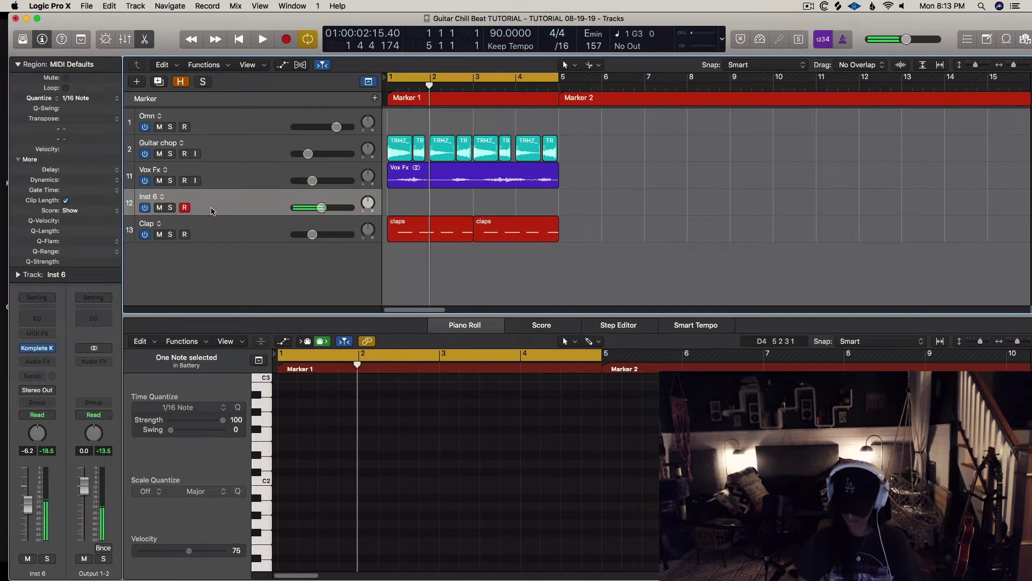
# Record a four-bar MIDI melody on the Inst 6 track from bar 1 to bar 5.
pyautogui.press('r')
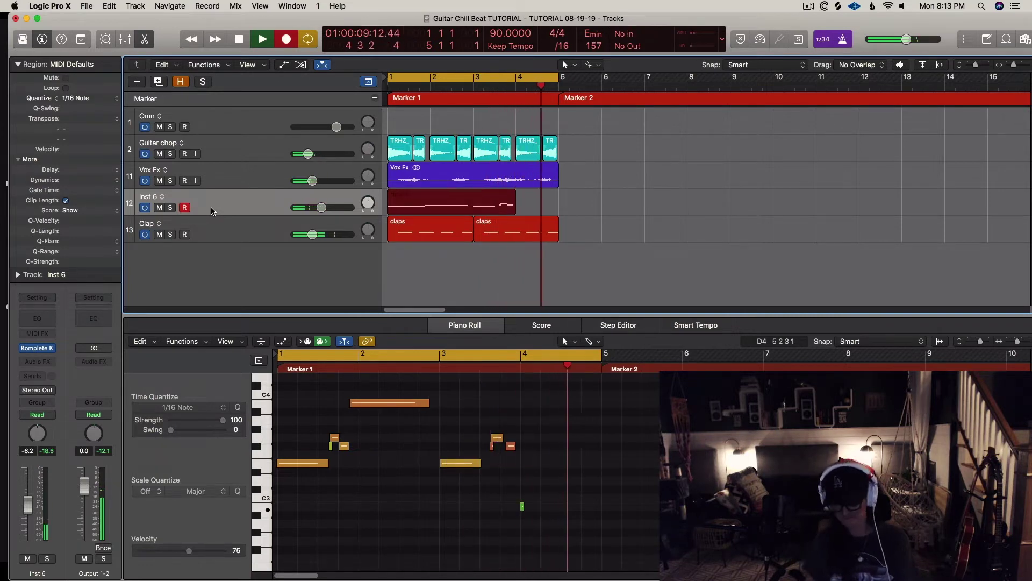
pyautogui.press('space')
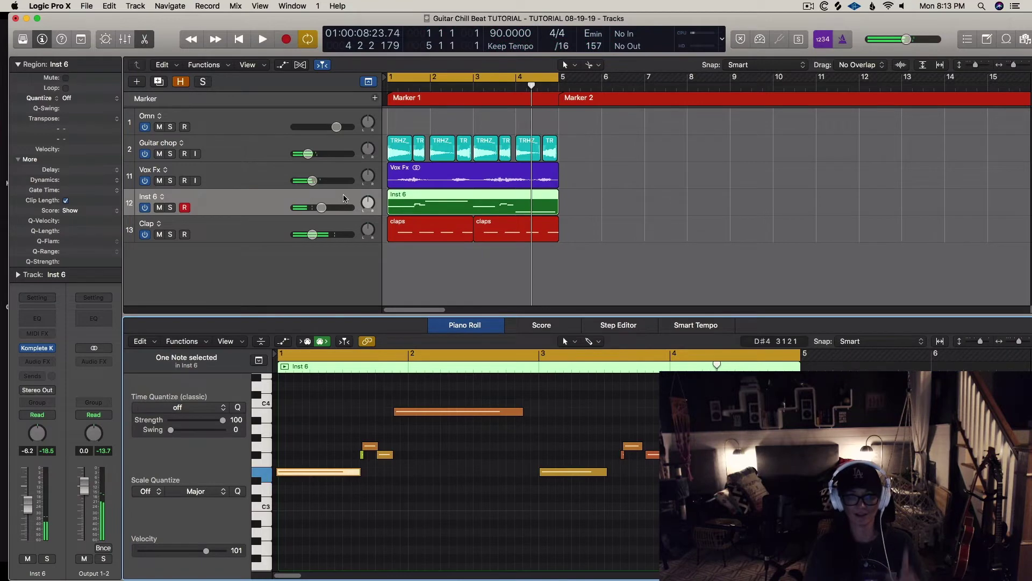
pyautogui.click(253, 233)
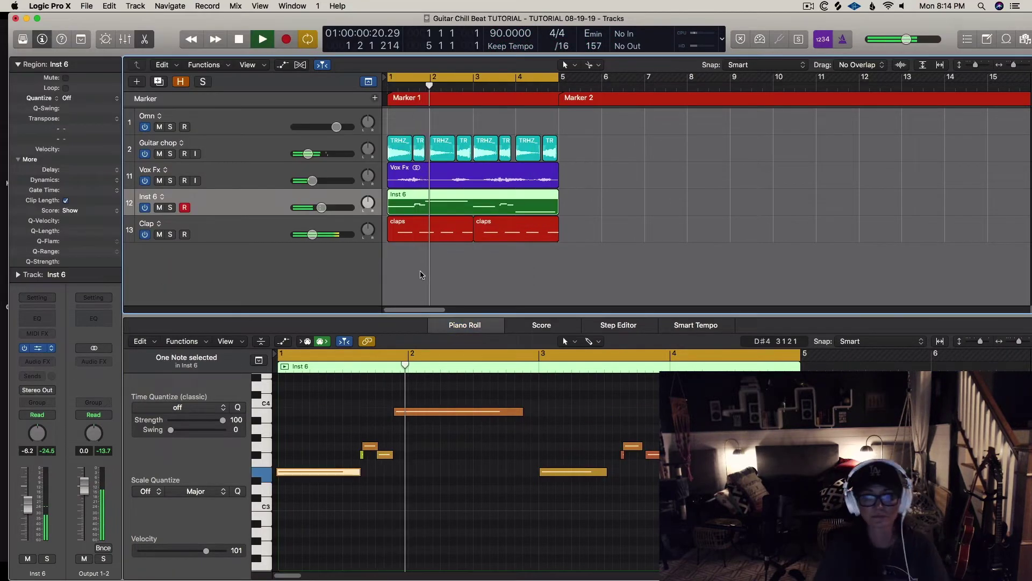
# Show the Inst 6 instrument window and turn on FM8's Overdrive, Flanger and Tremolo effects.
pyautogui.press('v')
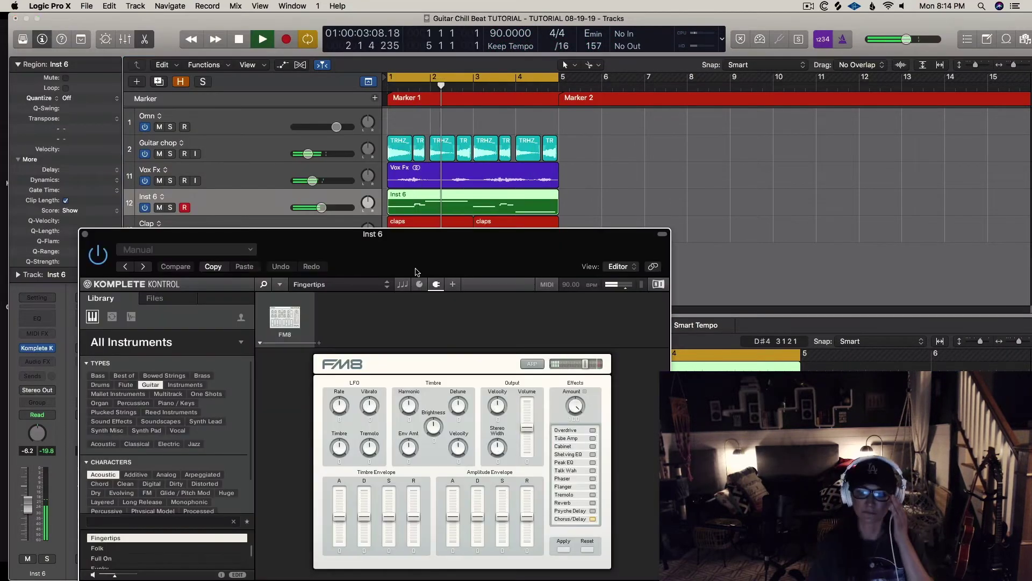
pyautogui.moveTo(511, 235); pyautogui.dragTo(525, 117)
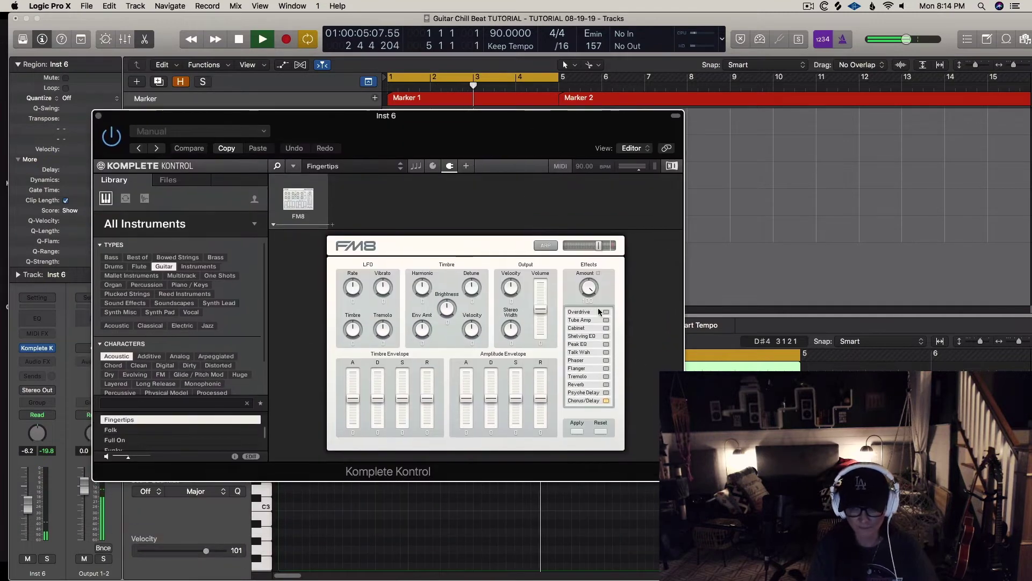
pyautogui.click(607, 313)
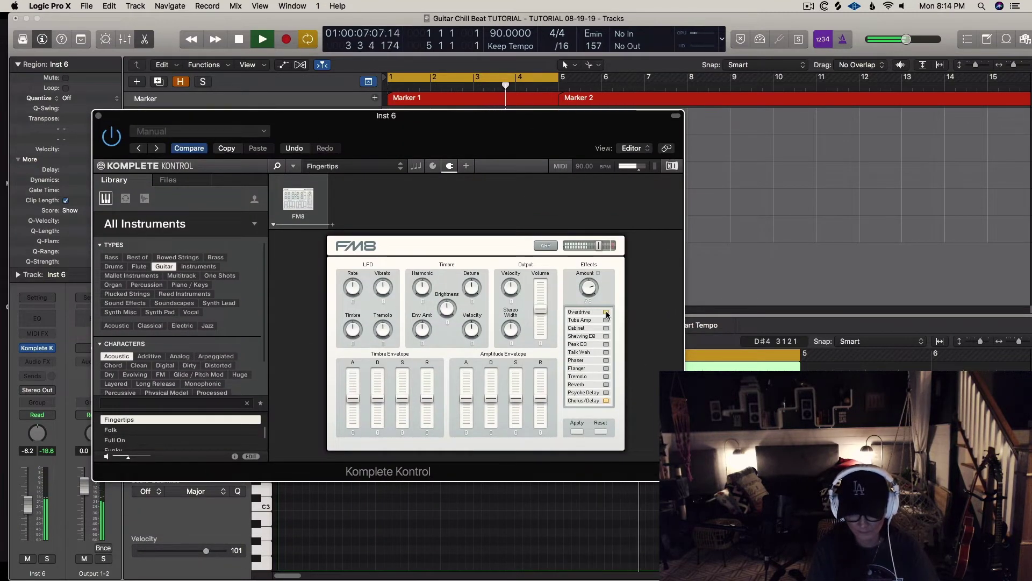
pyautogui.click(607, 368)
pyautogui.click(607, 376)
pyautogui.press('space')
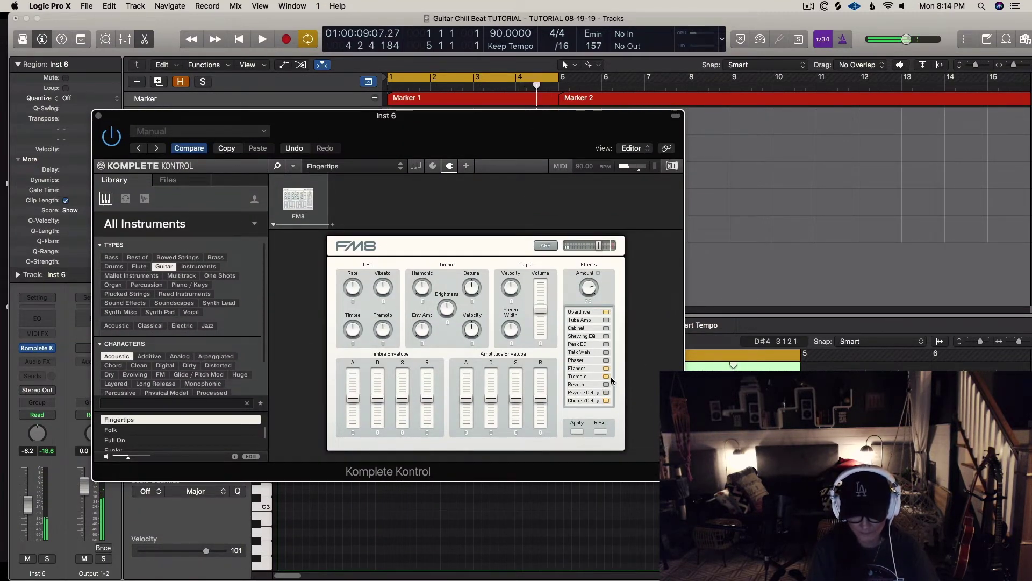
# Solo the Inst 6 track, turn off FM8's Flanger, and try Reverb and Psyche Delay while the loop plays.
pyautogui.press('space')
pyautogui.press('s')
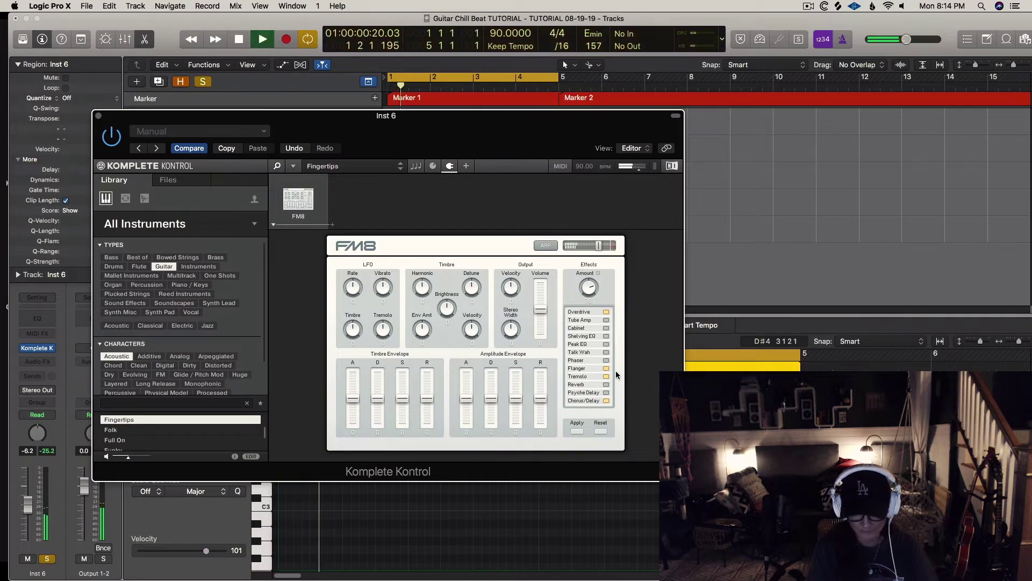
pyautogui.click(606, 368)
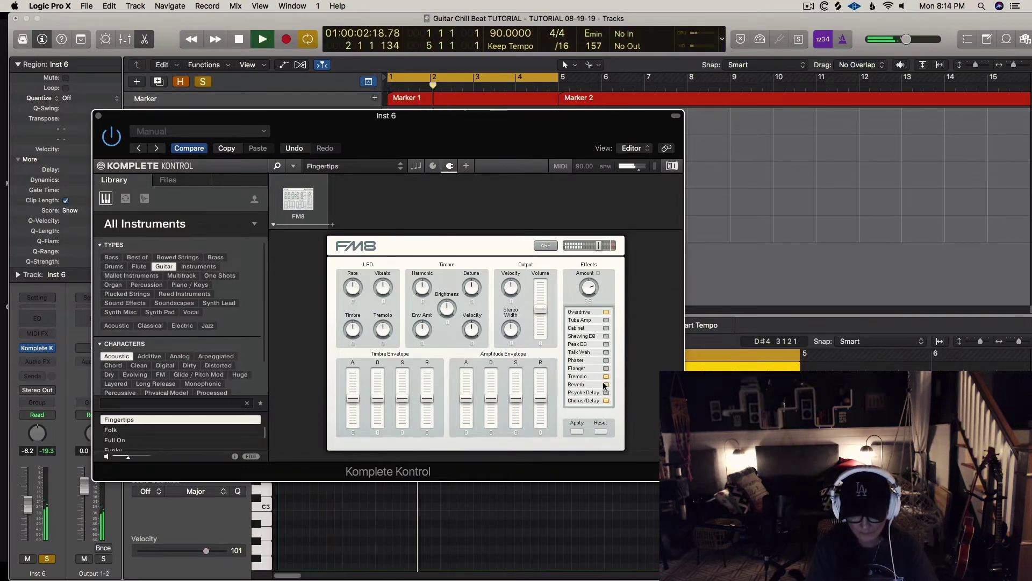
pyautogui.press('space')
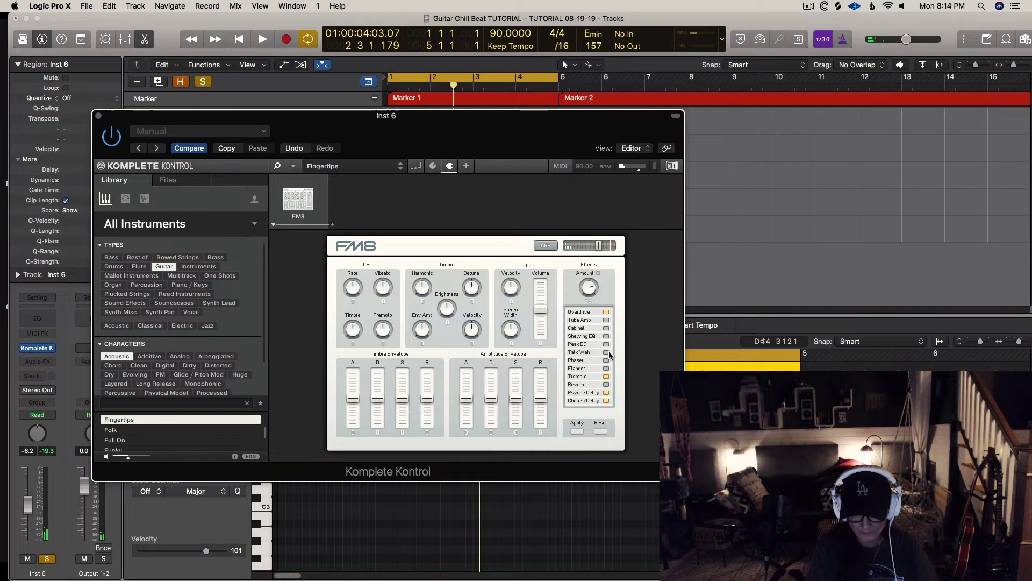
pyautogui.press('space')
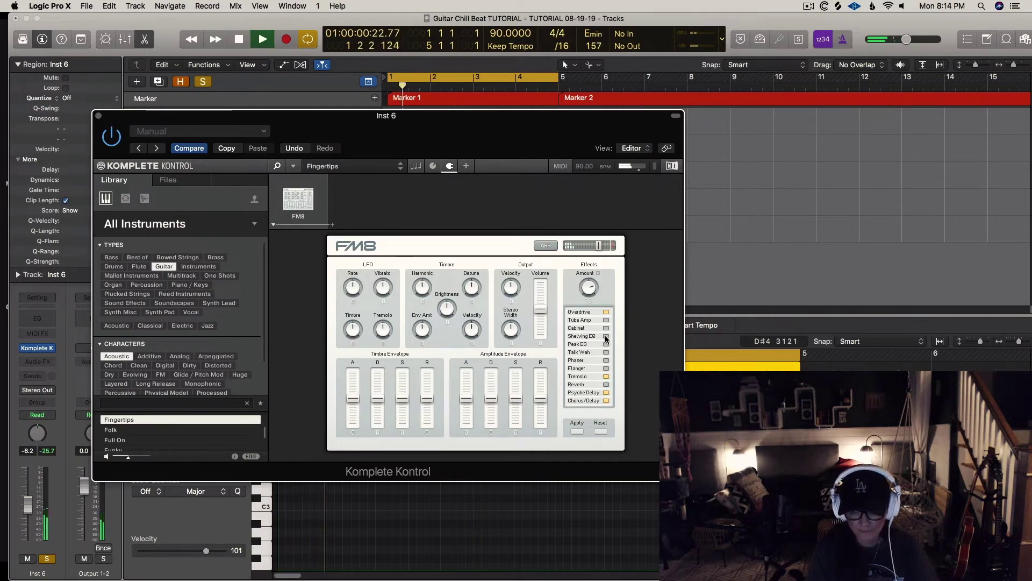
# Turn off FM8's Psyche Delay and turn on Talk Wah while listening to the soloed melody.
pyautogui.click(607, 392)
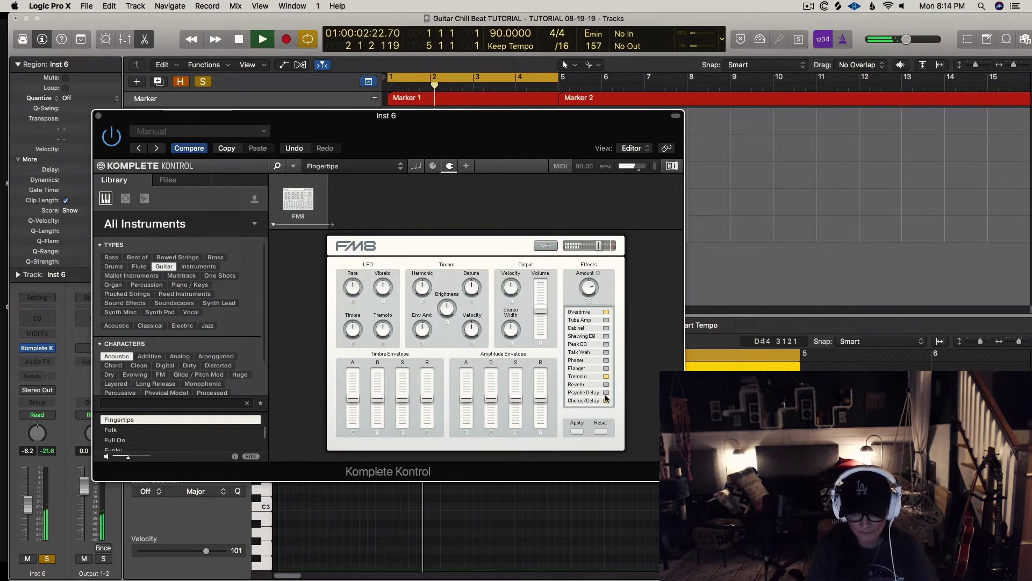
pyautogui.click(607, 353)
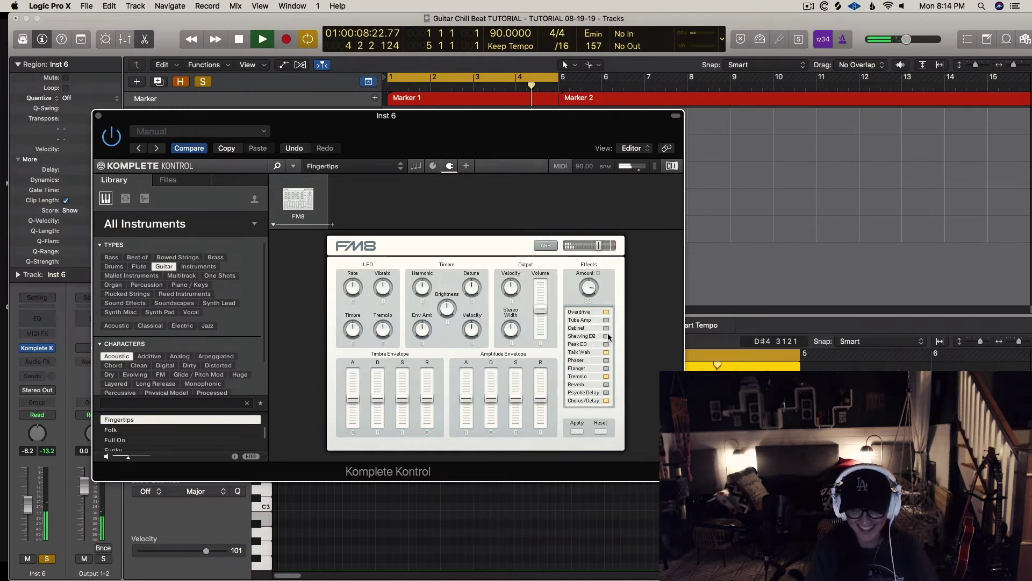
pyautogui.press('space')
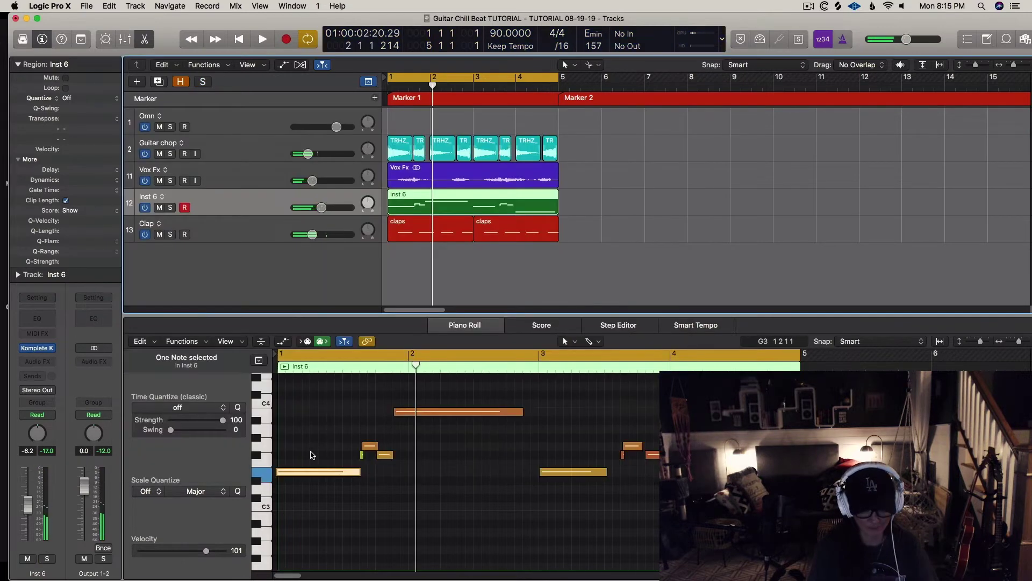
# Adjust the start of the first melody note at bar 1 and play the loop.
pyautogui.moveTo(278, 471); pyautogui.dragTo(278, 471)
pyautogui.press('space')
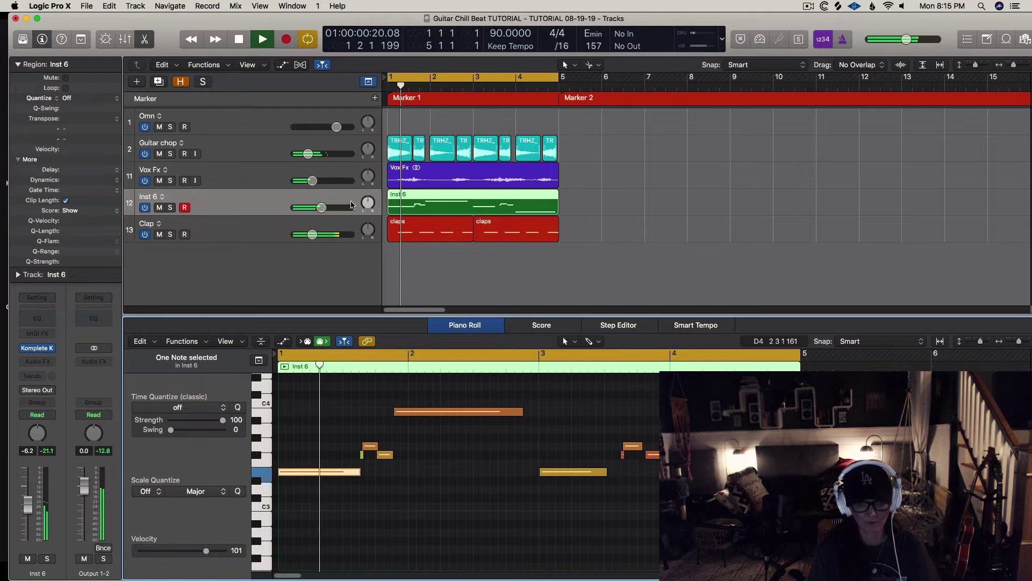
# Add a Channel EQ to Inst 6 with a low cut at 136 Hz and a high cut at 2000 Hz.
pyautogui.click(45, 321)
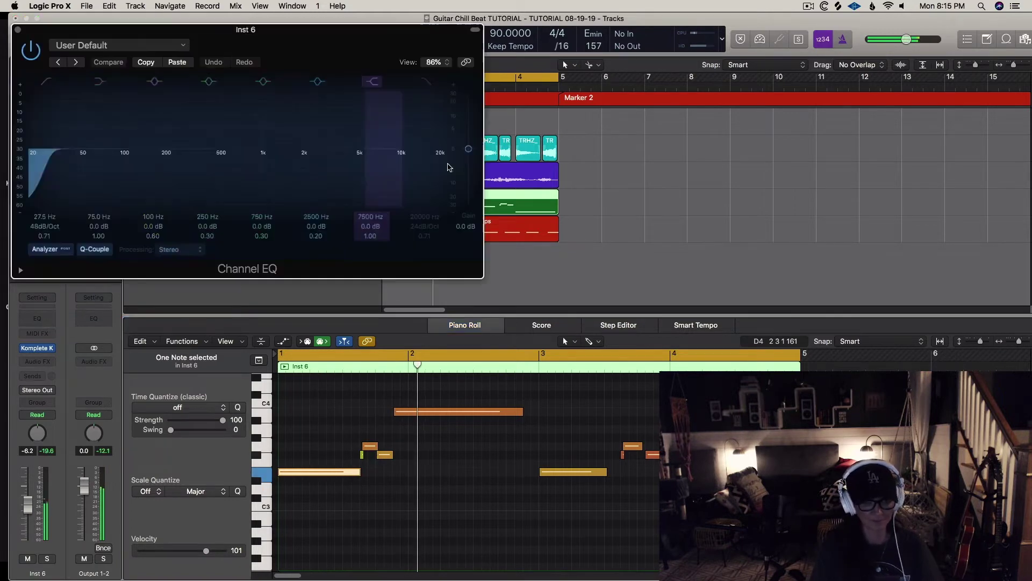
pyautogui.click(427, 81)
pyautogui.moveTo(434, 156); pyautogui.dragTo(305, 162)
pyautogui.moveTo(48, 164); pyautogui.dragTo(144, 163)
pyautogui.moveTo(305, 163)
pyautogui.mouseDown()
pyautogui.moveTo(286, 173)
pyautogui.moveTo(316, 168)
pyautogui.moveTo(304, 166)
pyautogui.mouseUp()
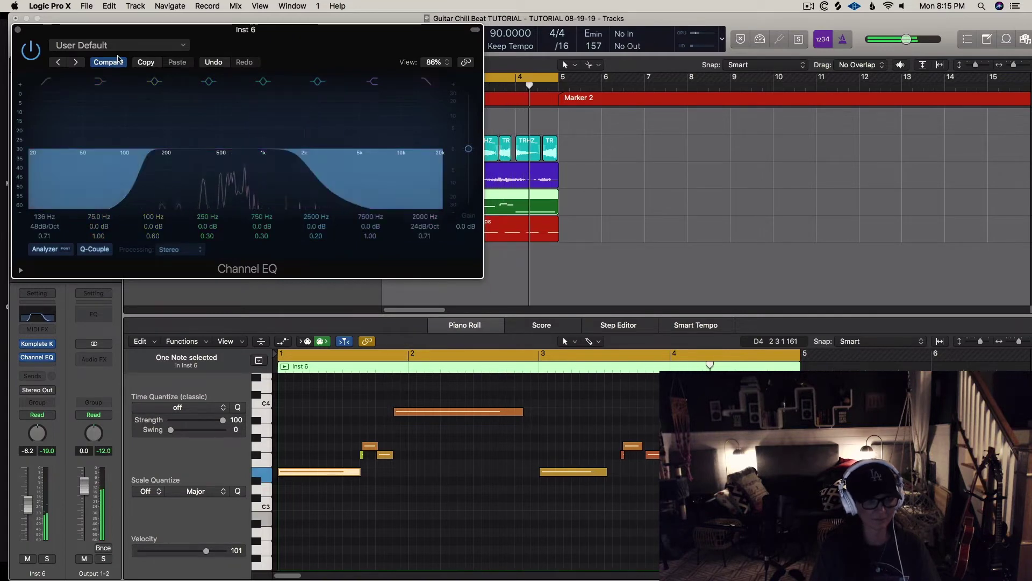
pyautogui.click(18, 29)
pyautogui.click(21, 37)
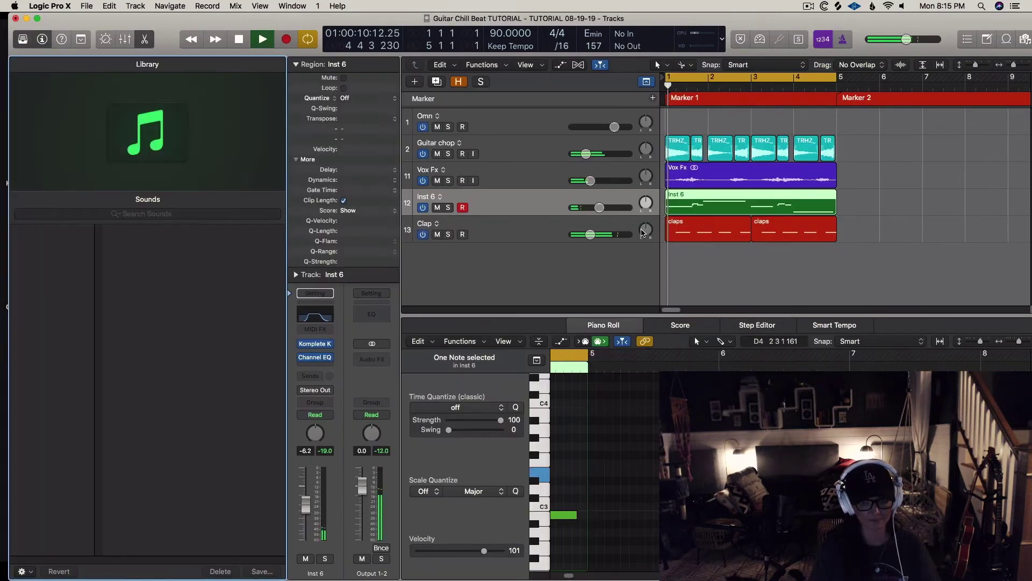
pyautogui.press('y')
pyautogui.press('space')
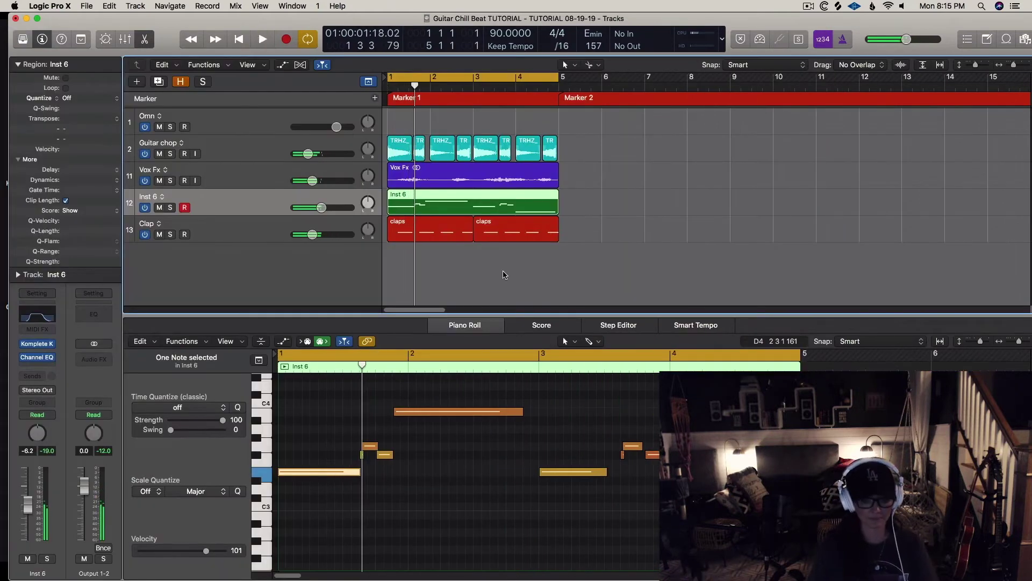
# Rename the Inst 6 region as finger picked.
pyautogui.click(487, 279)
pyautogui.click(455, 204)
pyautogui.hotkey('shift', 'n')
pyautogui.write('f')
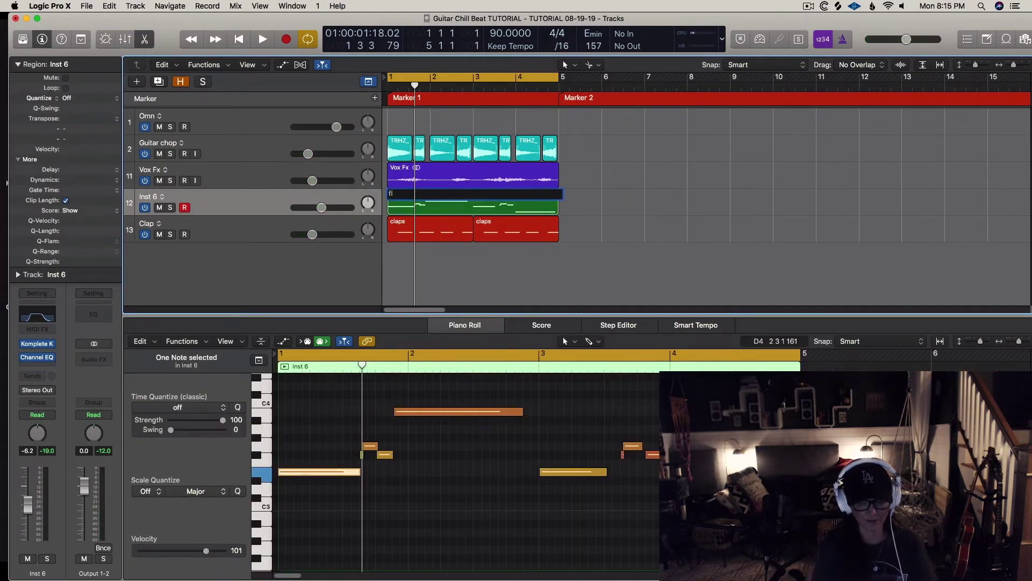
pyautogui.write('inger picked')
pyautogui.press('Return')
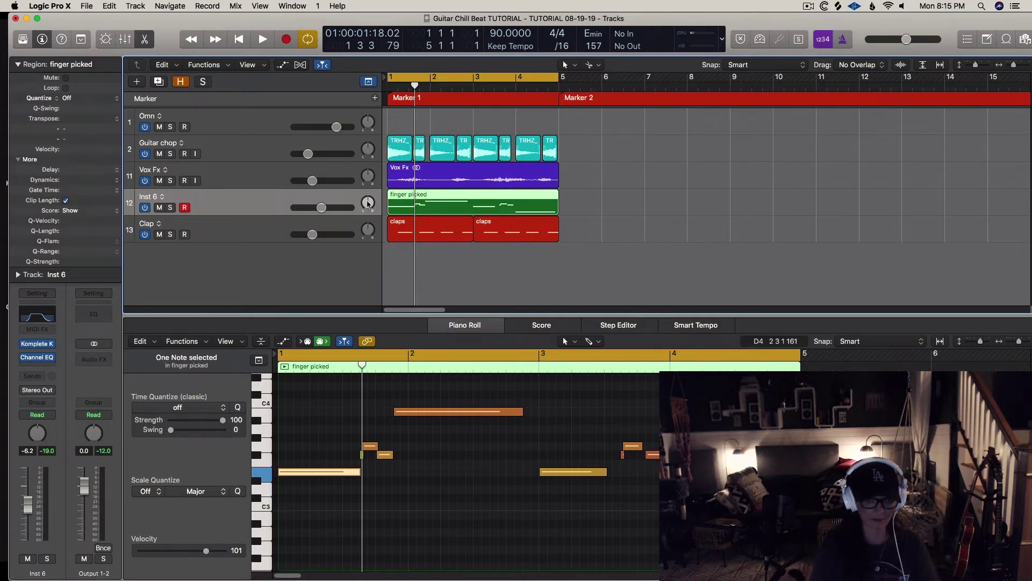
# Rename the Inst 6 track as Finger.
pyautogui.doubleClick(247, 203)
pyautogui.write('Finger')
pyautogui.press('Return')
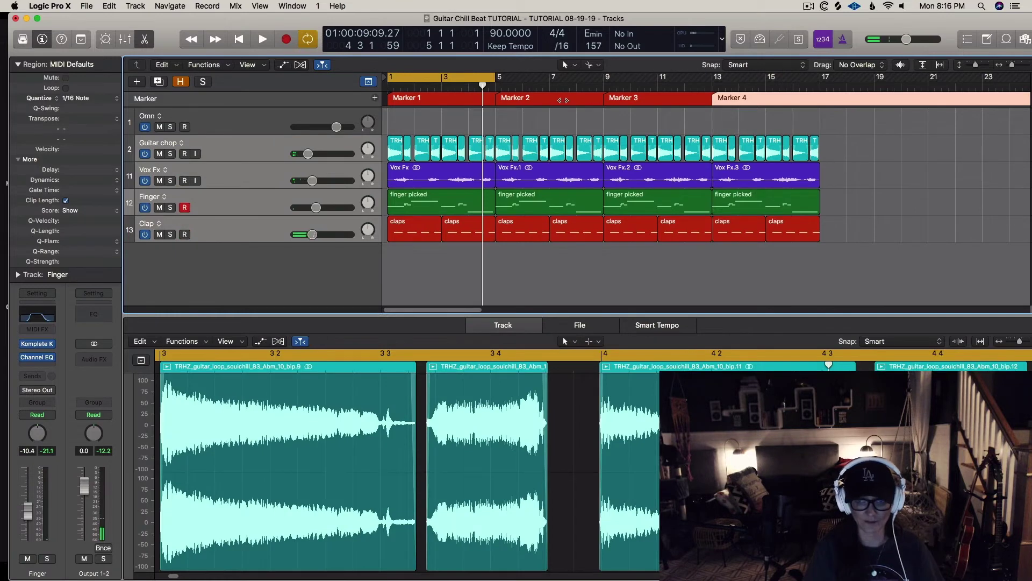
# Color Marker 2 and Marker 3 yellow.
pyautogui.click(563, 100)
pyautogui.keyDown('shift'); pyautogui.click(628, 100); pyautogui.keyUp('shift')
pyautogui.hotkey('alt', 'c')
pyautogui.hotkey('alt', 'c')
pyautogui.hotkey('alt', 'c')
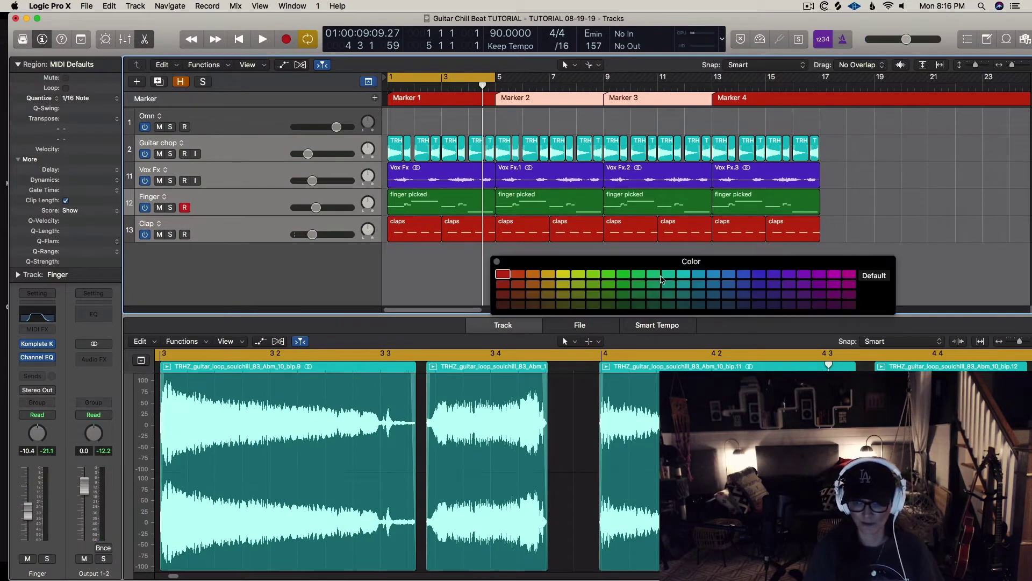
pyautogui.click(569, 274)
pyautogui.click(497, 261)
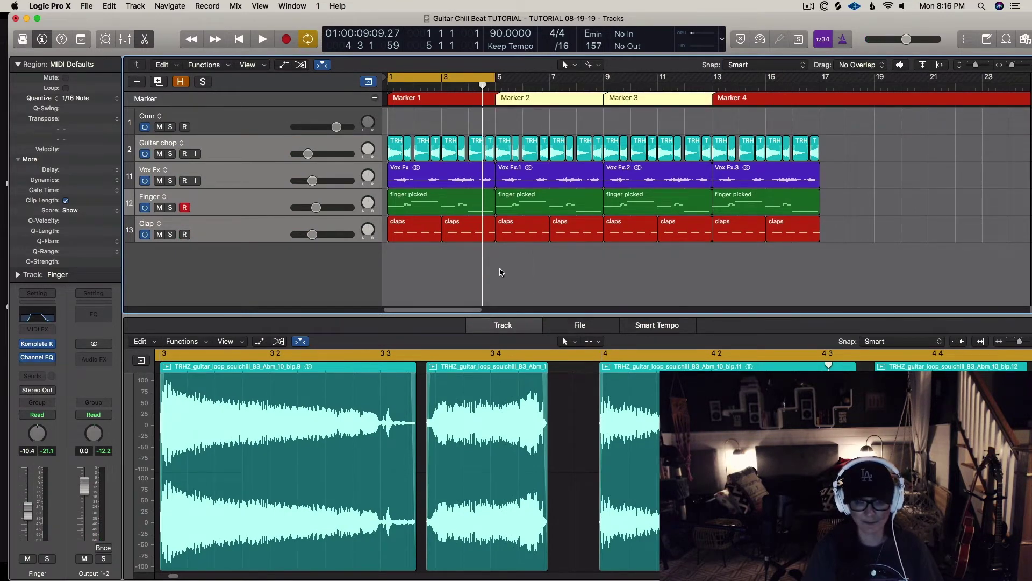
pyautogui.click(500, 272)
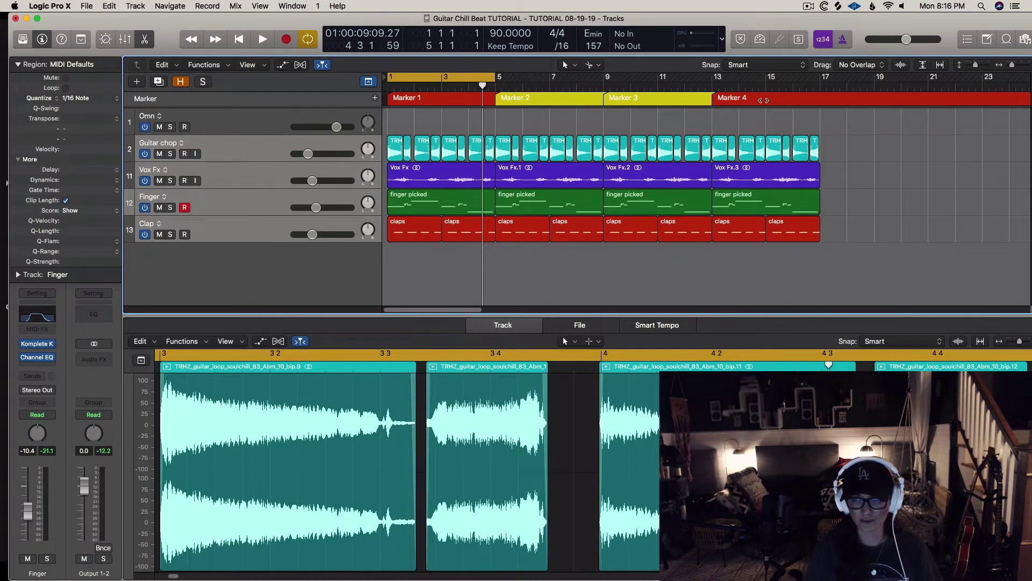
# Turn off the cycle range over bars 1 to 5 and make the tracks slightly taller.
pyautogui.click(763, 100)
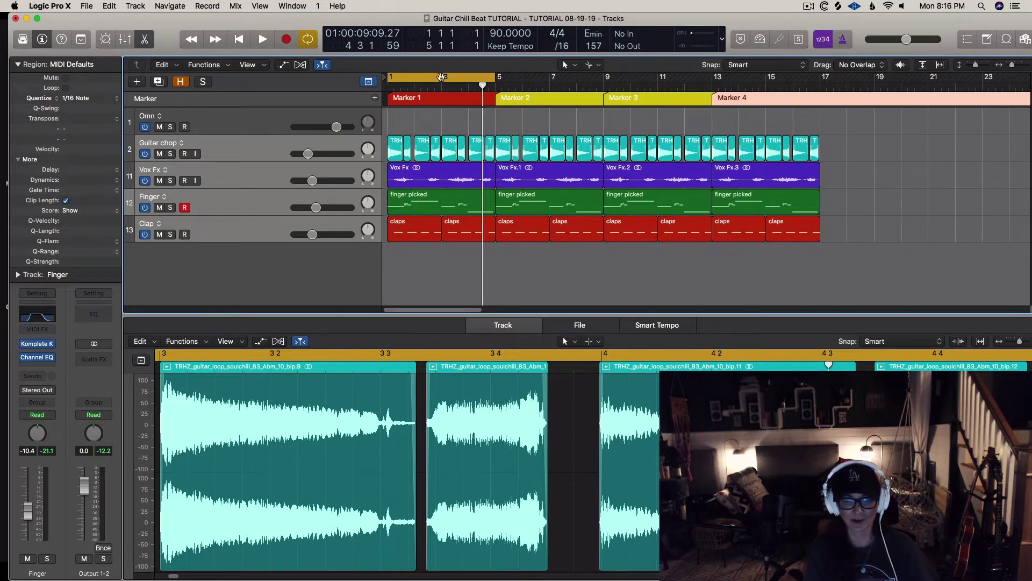
pyautogui.click(440, 76)
pyautogui.scroll(1, 463, 133)
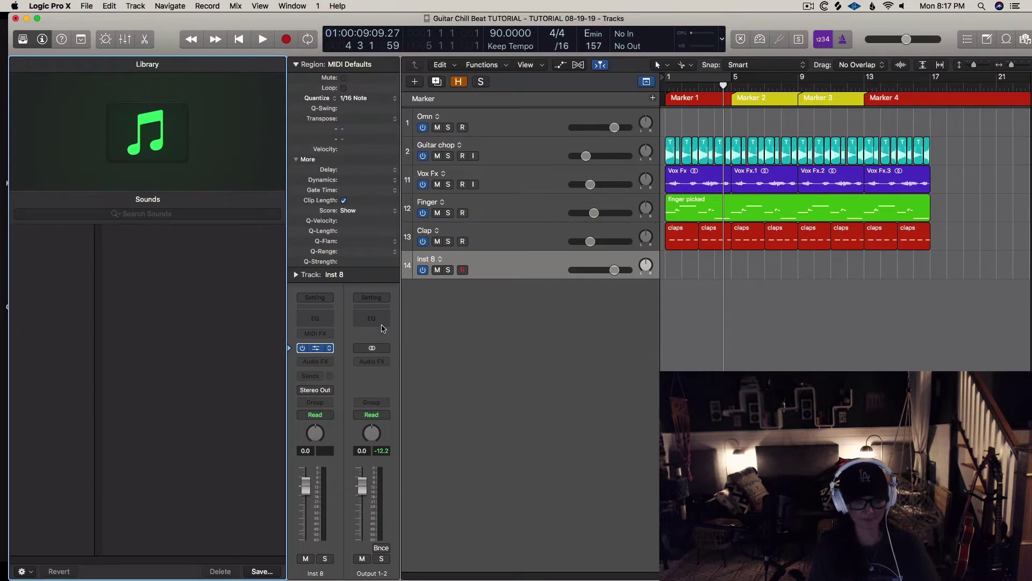
# Load the recent Wonda Girl kit into Battery 4 on the Inst 8 track.
pyautogui.click(316, 348)
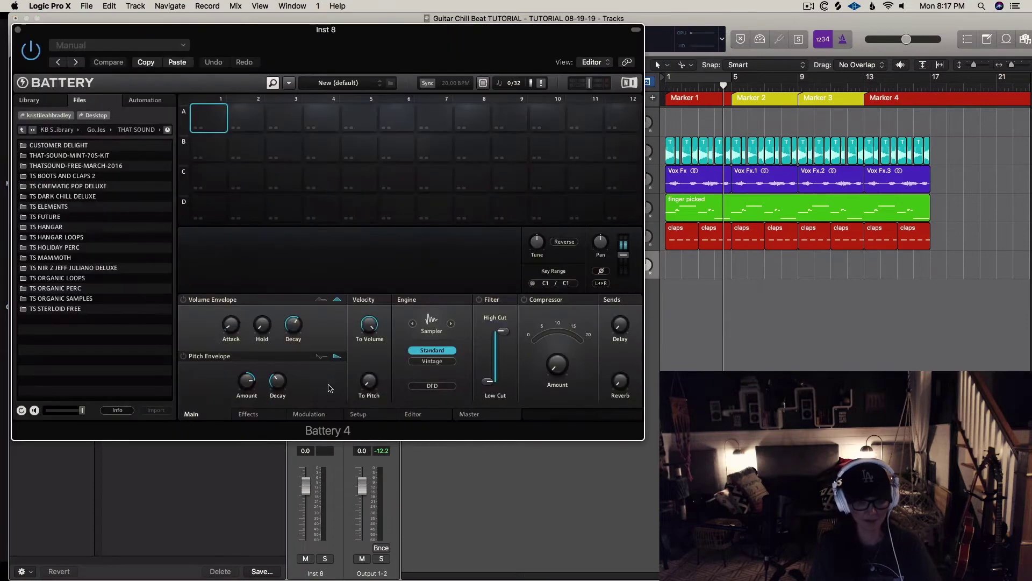
pyautogui.click(288, 82)
pyautogui.moveTo(301, 96)
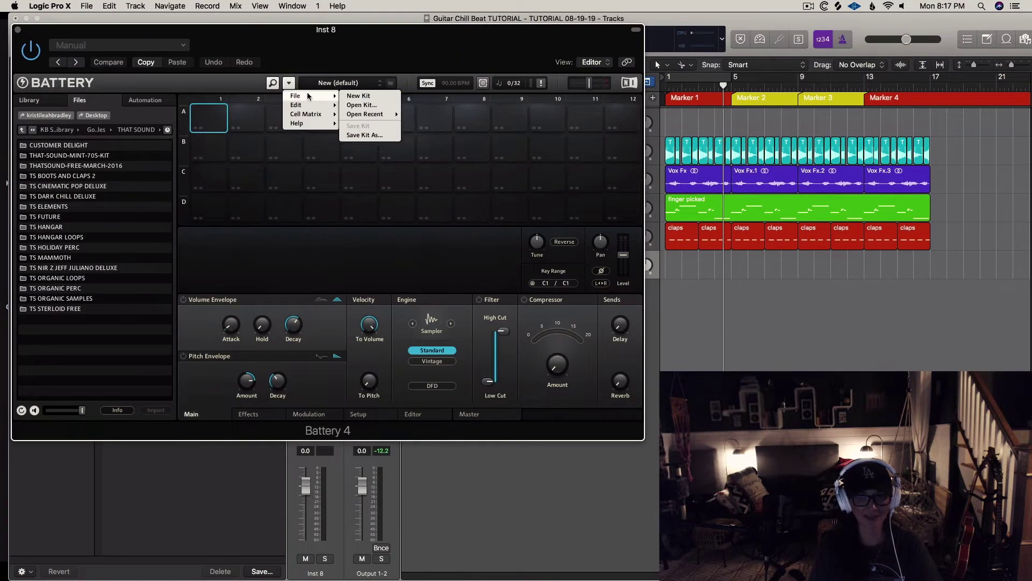
pyautogui.moveTo(357, 114)
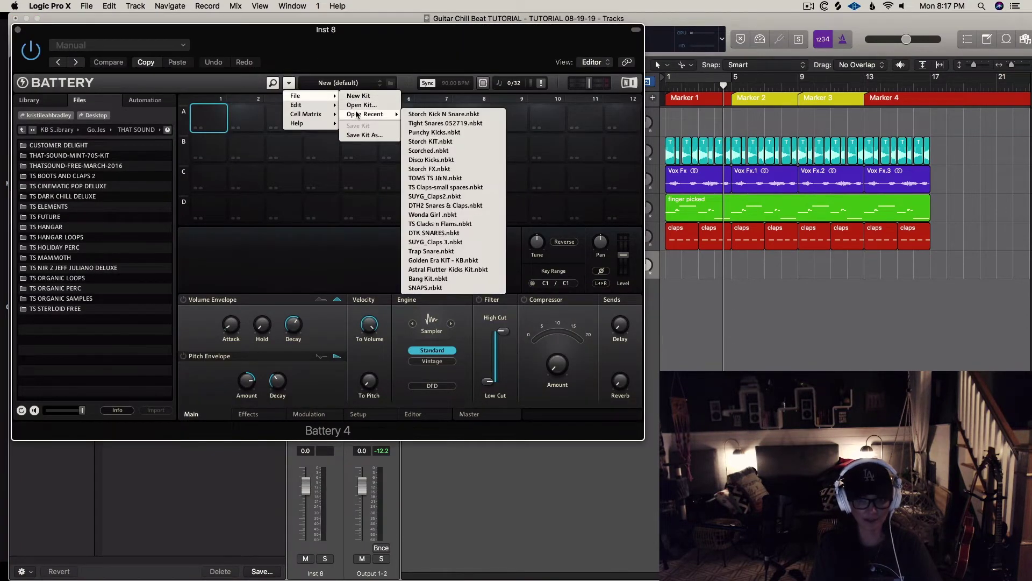
pyautogui.click(473, 218)
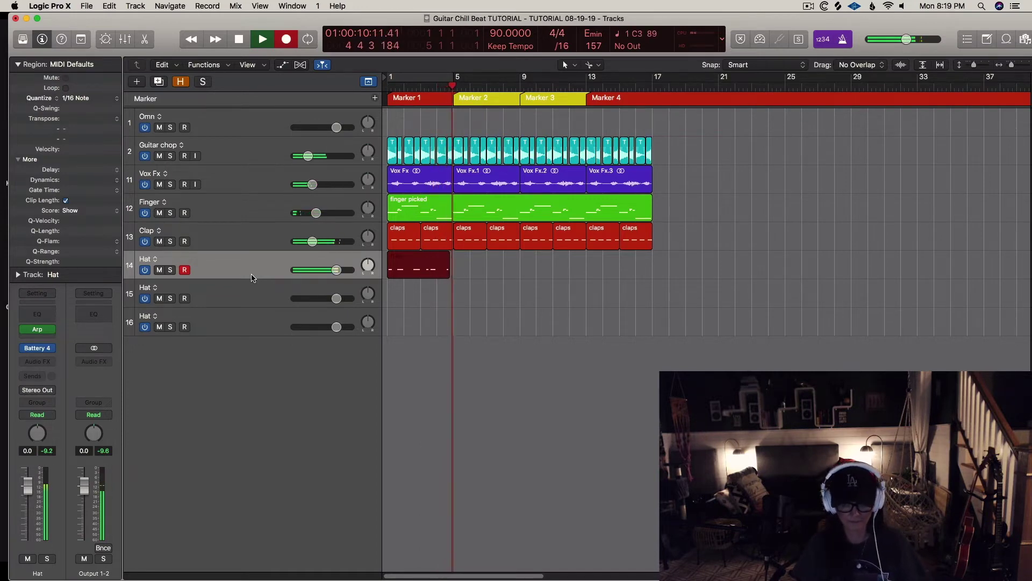
# Finish recording the four-bar hat pattern on the first Hat track and return to the project start.
pyautogui.press('space')
pyautogui.press('Return')
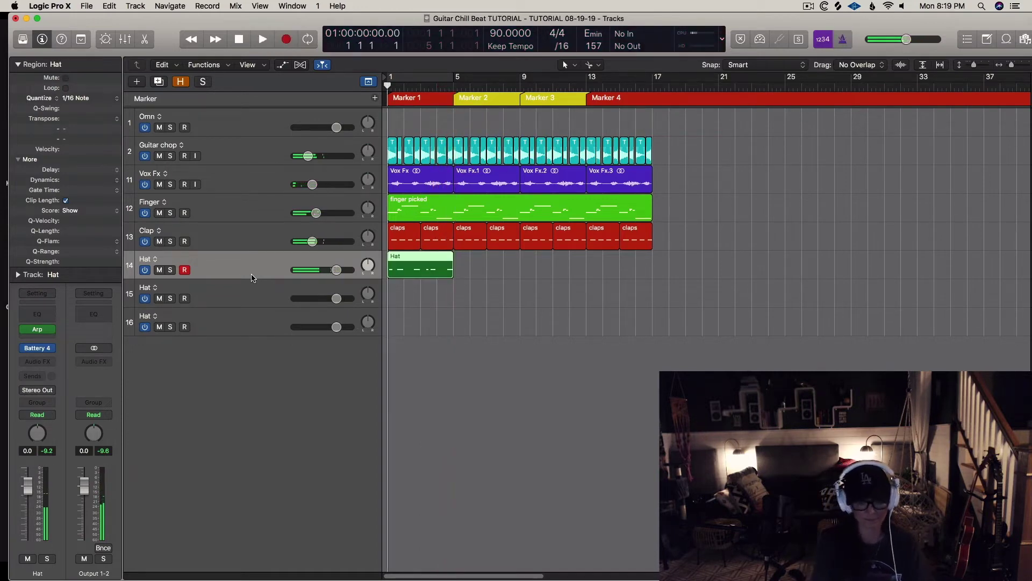
pyautogui.click(213, 289)
pyautogui.click(435, 270)
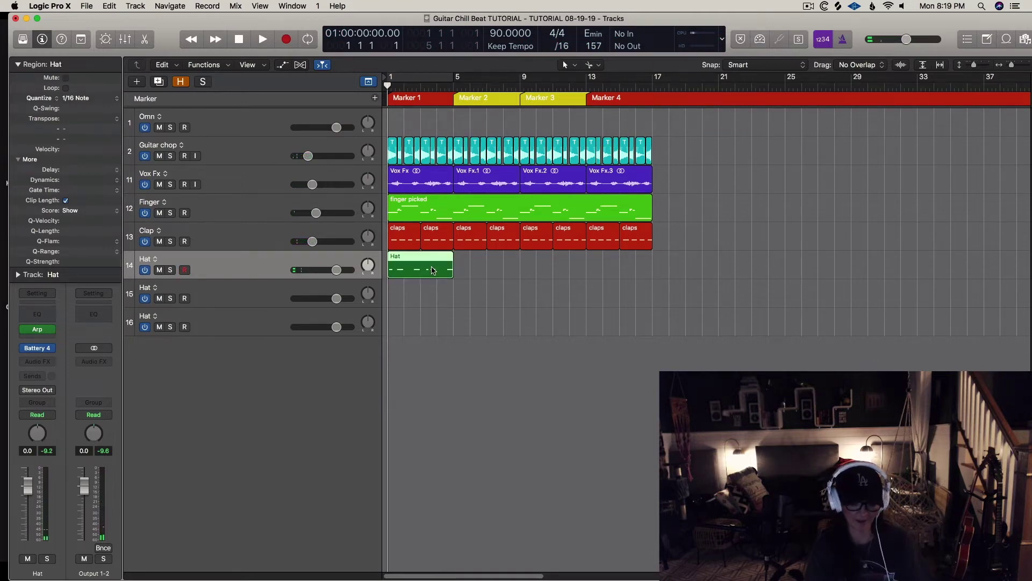
# Record a second hat part over bars 1 to 5 on the last Hat track and move that track directly below the first one.
pyautogui.click(251, 290)
pyautogui.click(230, 324)
pyautogui.press('r')
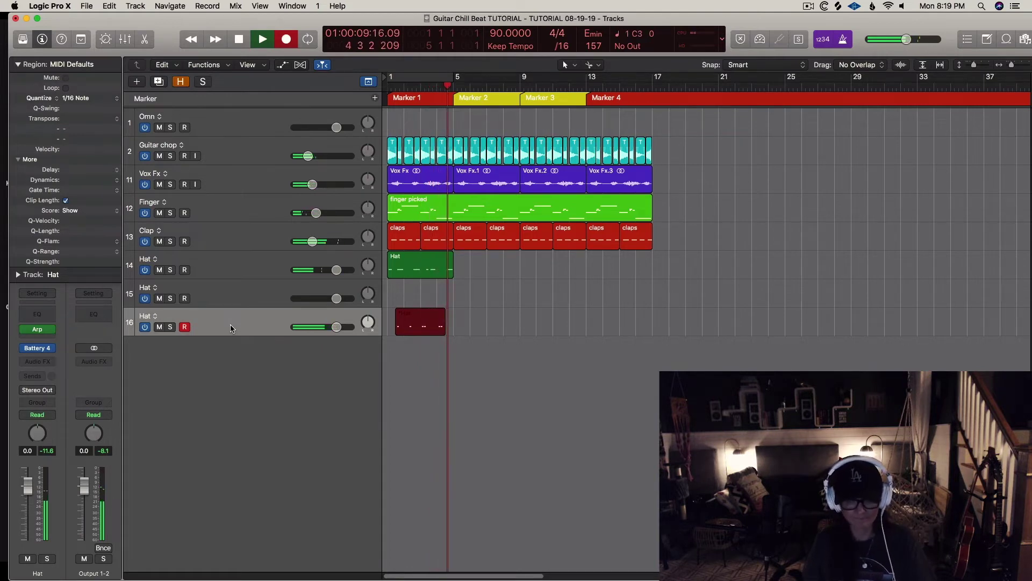
pyautogui.press('space')
pyautogui.moveTo(231, 328); pyautogui.dragTo(239, 279)
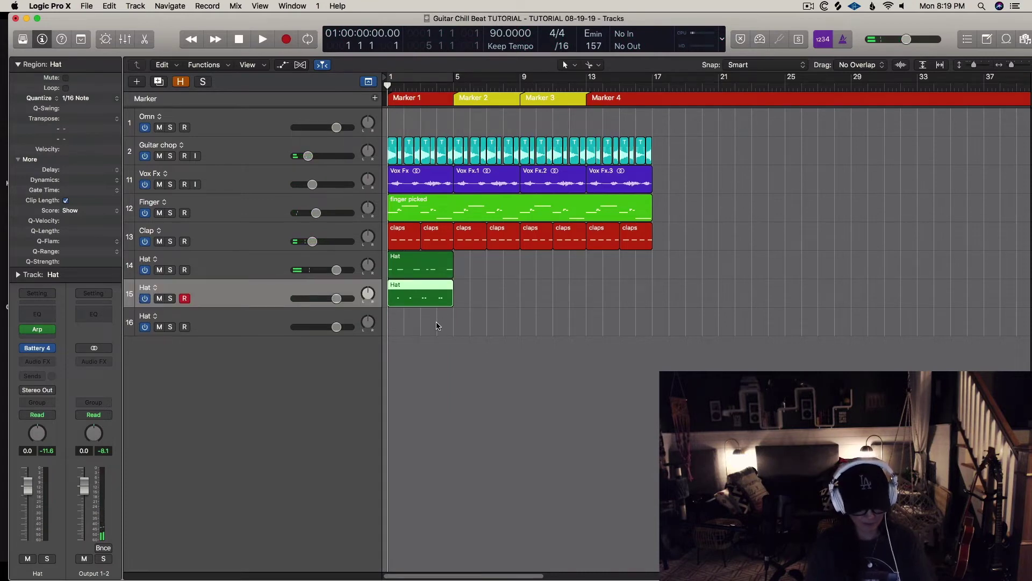
# Pan the two recorded Hat tracks to opposite sides, the second at +35, and lower both volumes to -10.0 dB.
pyautogui.press('space')
pyautogui.moveTo(368, 265); pyautogui.dragTo(367, 280)
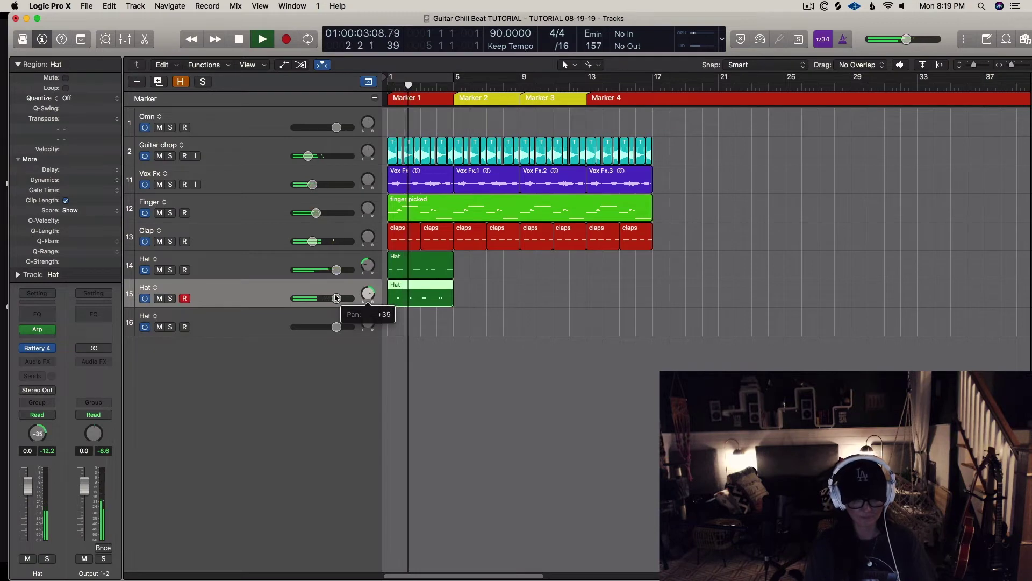
pyautogui.keyDown('shift'); pyautogui.click(288, 274); pyautogui.keyUp('shift')
pyautogui.moveTo(326, 298); pyautogui.dragTo(317, 299)
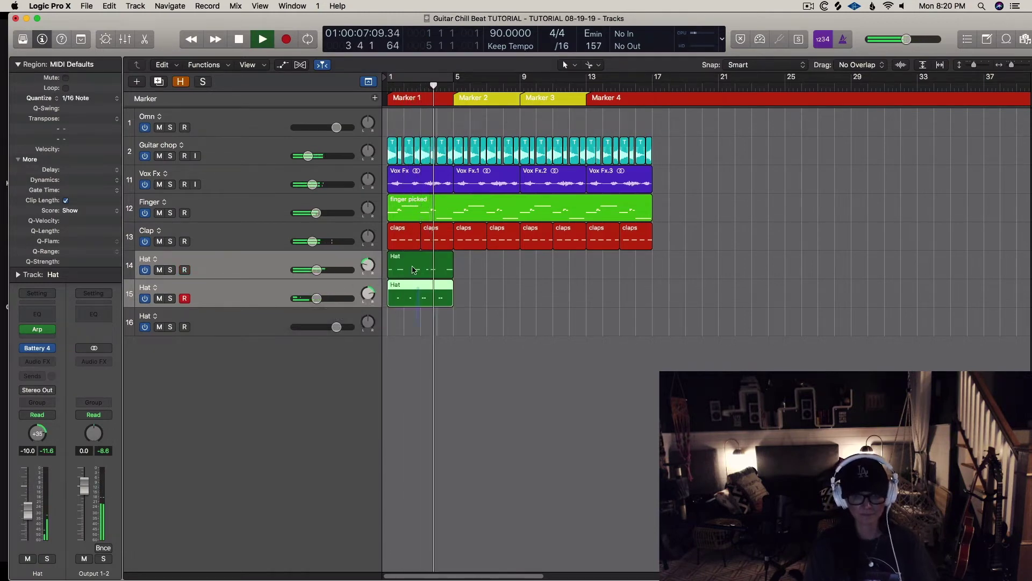
# Repeat both Hat regions three times so they fill the arrangement up to bar 17.
pyautogui.press('super+r')
pyautogui.press('super+r')
pyautogui.press('super+r')
# Color all eight Hat regions orange.
pyautogui.moveTo(425, 316); pyautogui.dragTo(660, 260)
pyautogui.hotkey('alt', 'c')
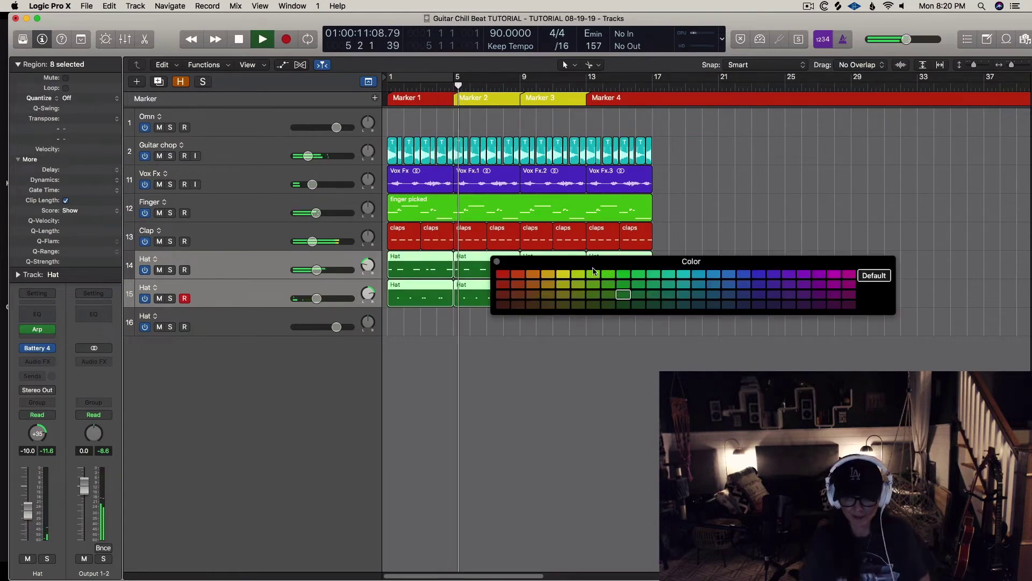
pyautogui.click(548, 274)
pyautogui.click(498, 262)
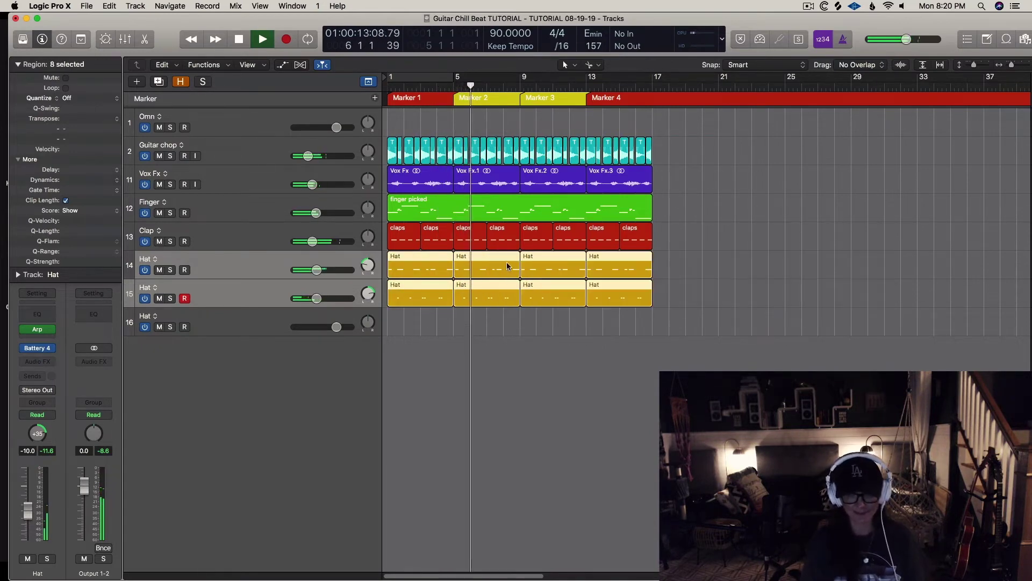
pyautogui.hotkey('alt', 'c')
pyautogui.click(532, 275)
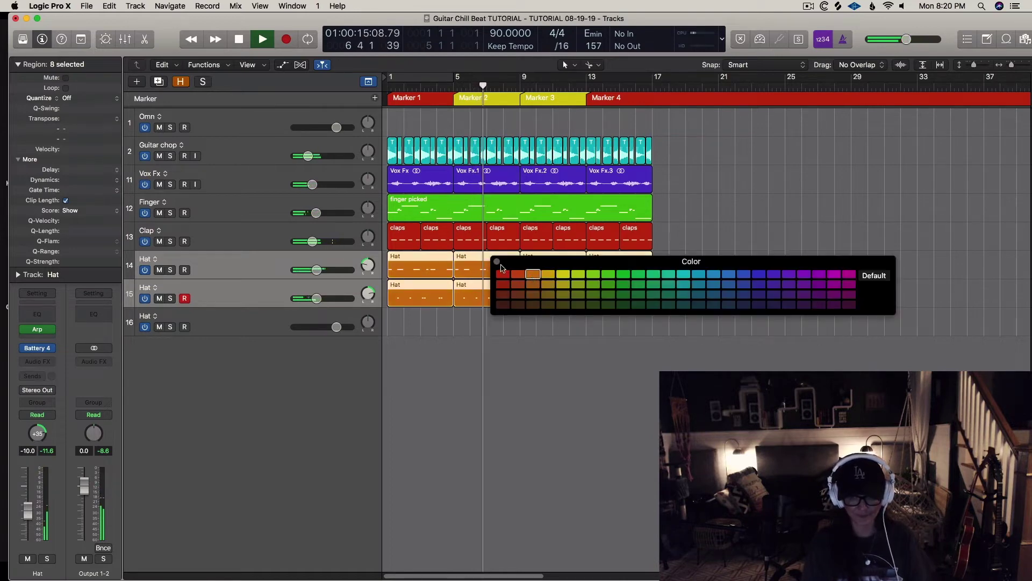
pyautogui.hotkey('alt', 'c')
# Lower the Clap track's volume to about -14.6 dB while listening to the arrangement, and stop playback.
pyautogui.press('super+Down')
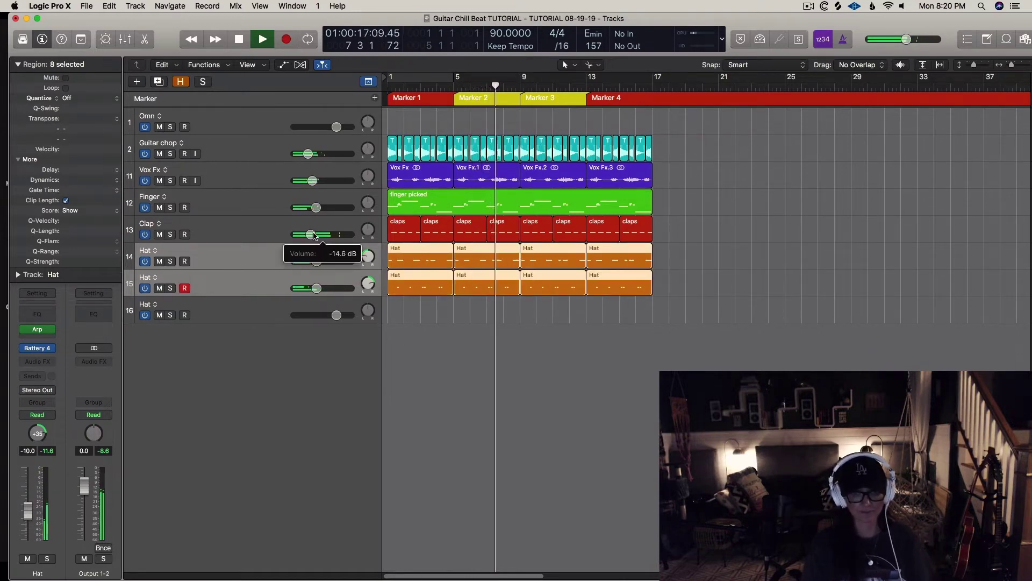
pyautogui.press('super+Up')
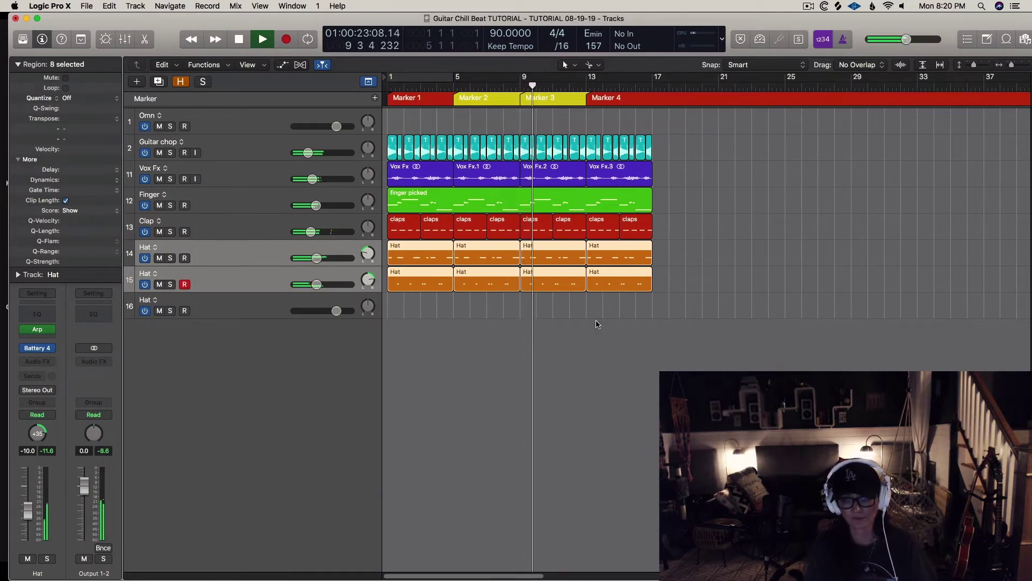
pyautogui.press('space')
# Remove the Arp from the empty third Hat track and load the 808 Good 1 channel strip setting on it.
pyautogui.click(452, 321)
pyautogui.click(262, 306)
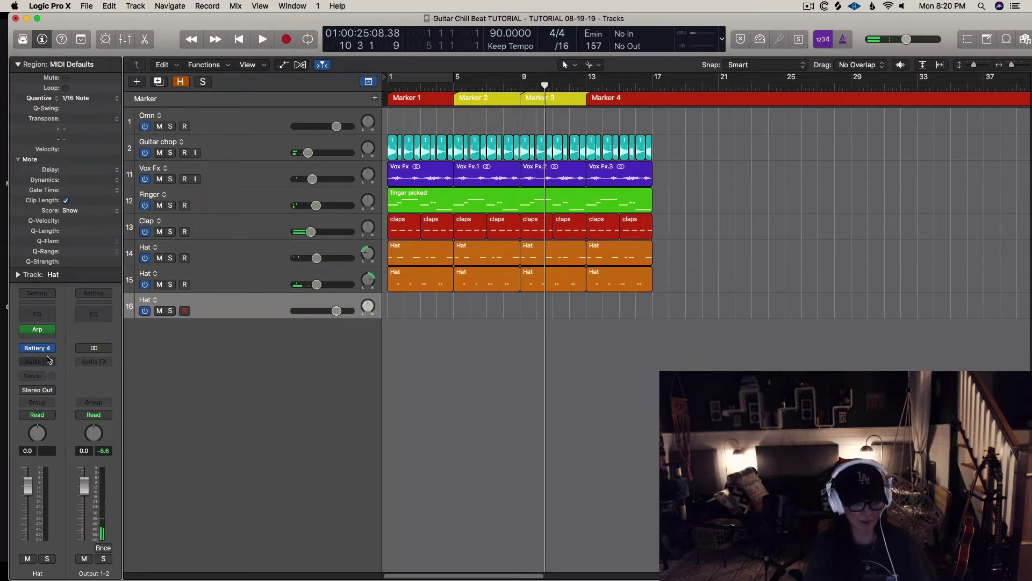
pyautogui.click(49, 331)
pyautogui.click(59, 316)
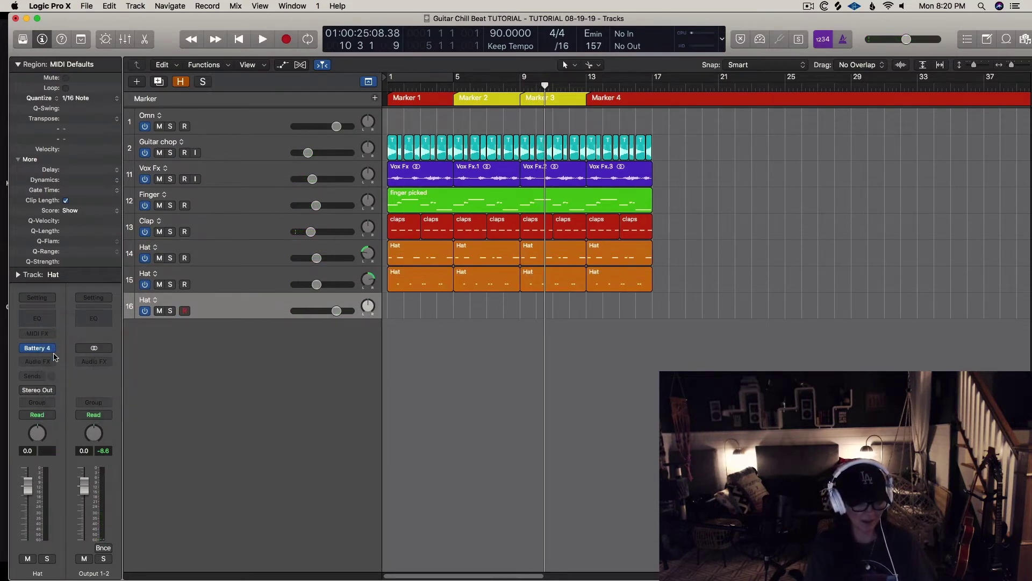
pyautogui.click(37, 297)
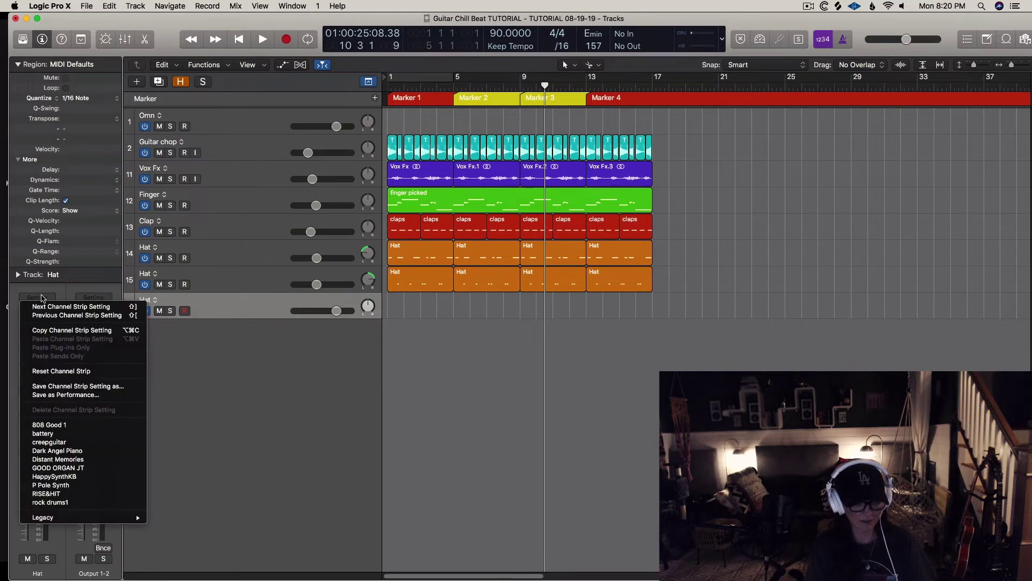
pyautogui.click(70, 424)
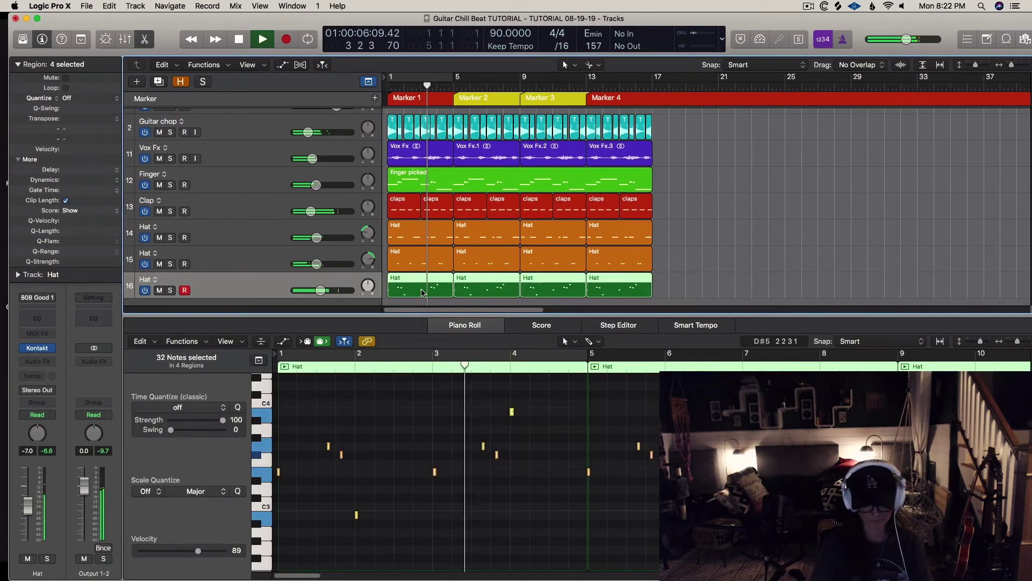
# Rename the four regions on track 16, starting with 808.
pyautogui.hotkey('shift', 'n')
pyautogui.write('808')
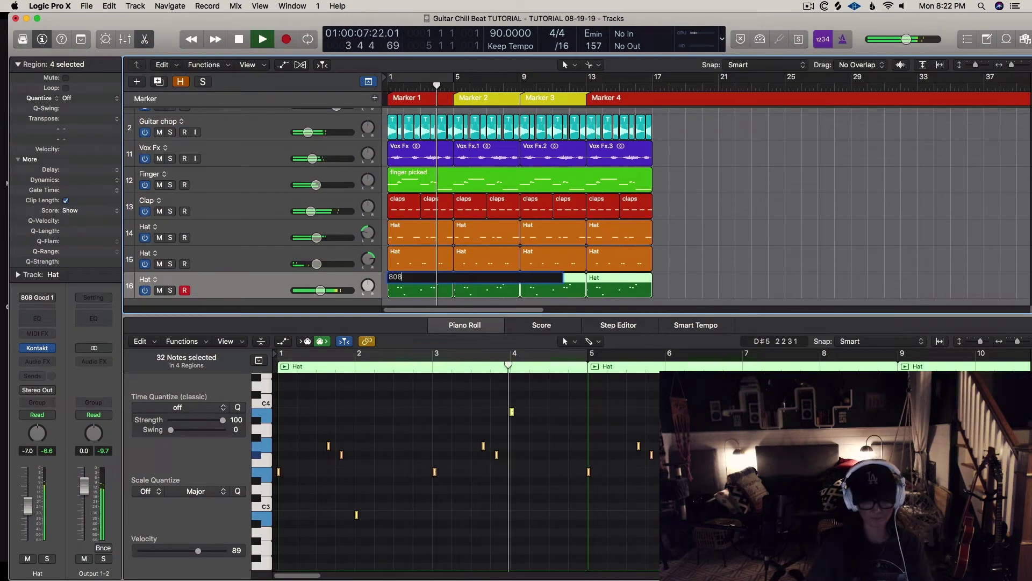
pyautogui.press('Return')
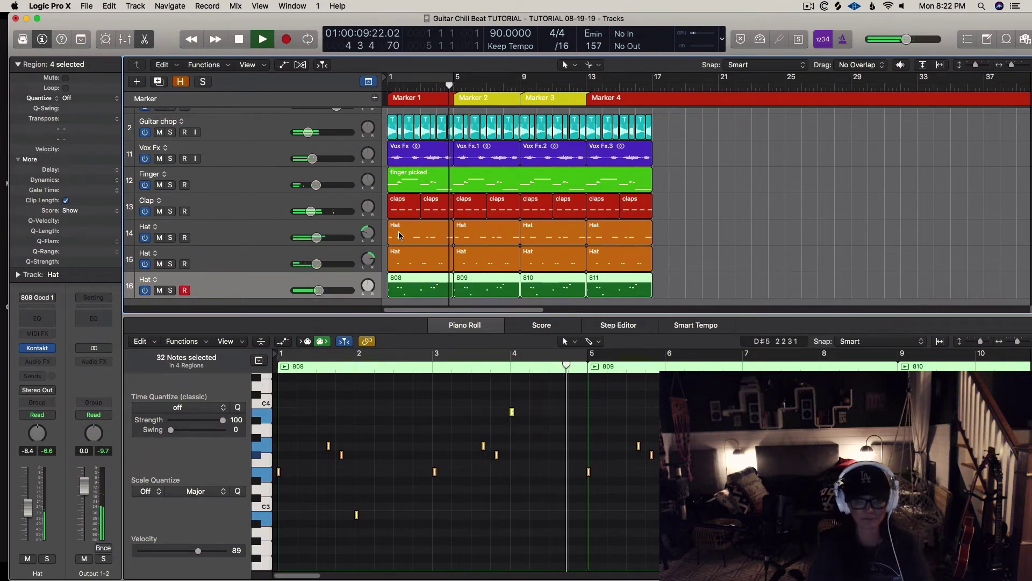
# Color the four 808 regions dark green.
pyautogui.press('x')
pyautogui.press('x')
pyautogui.hotkey('alt', 'c')
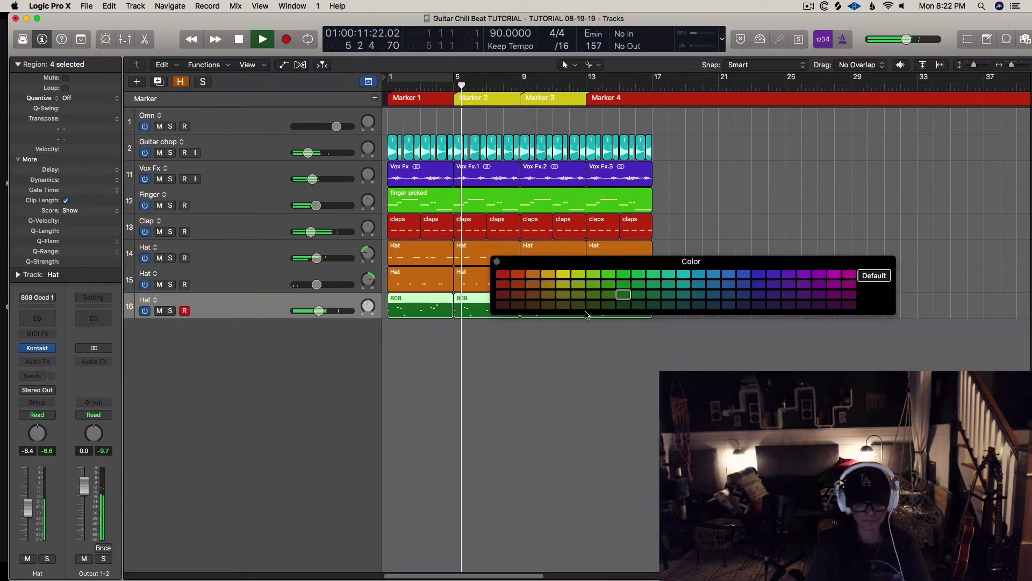
pyautogui.click(619, 306)
pyautogui.click(497, 261)
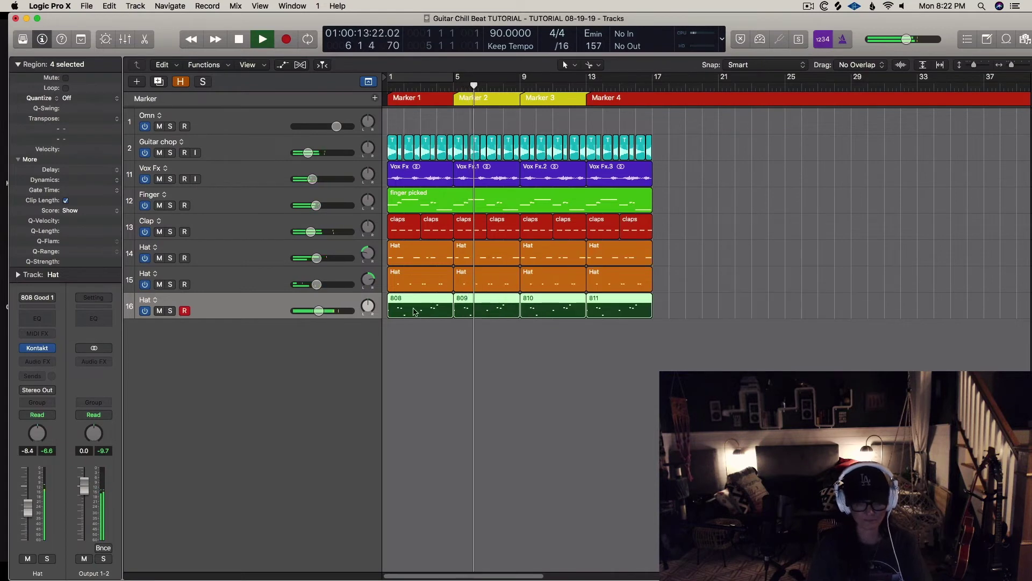
# Lower the 808 track's volume to -14.0 dB and reduce all tracks' levels together so the 808 track sits at -17.2 dB.
pyautogui.moveTo(316, 316); pyautogui.dragTo(308, 317)
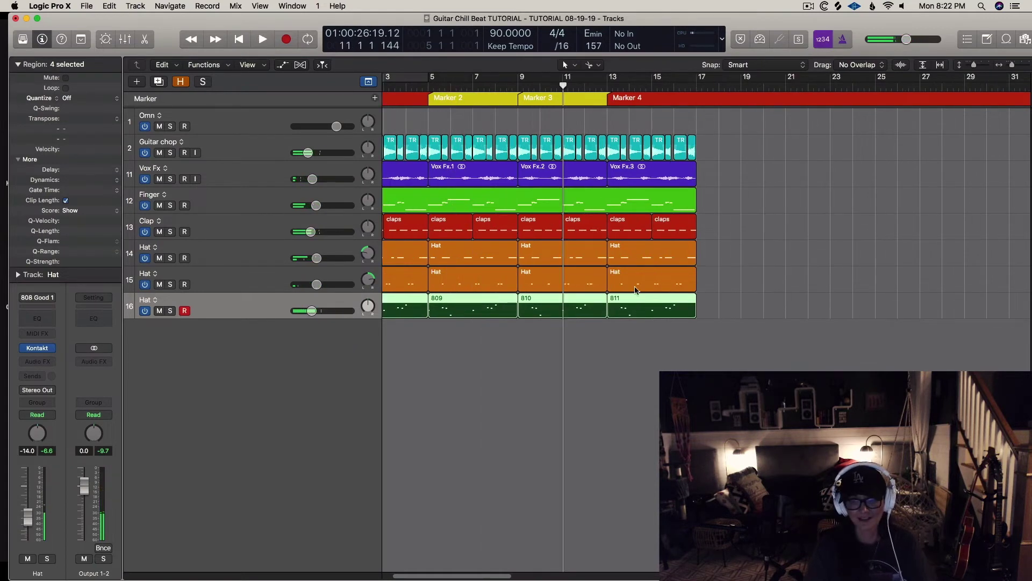
pyautogui.press('super+a')
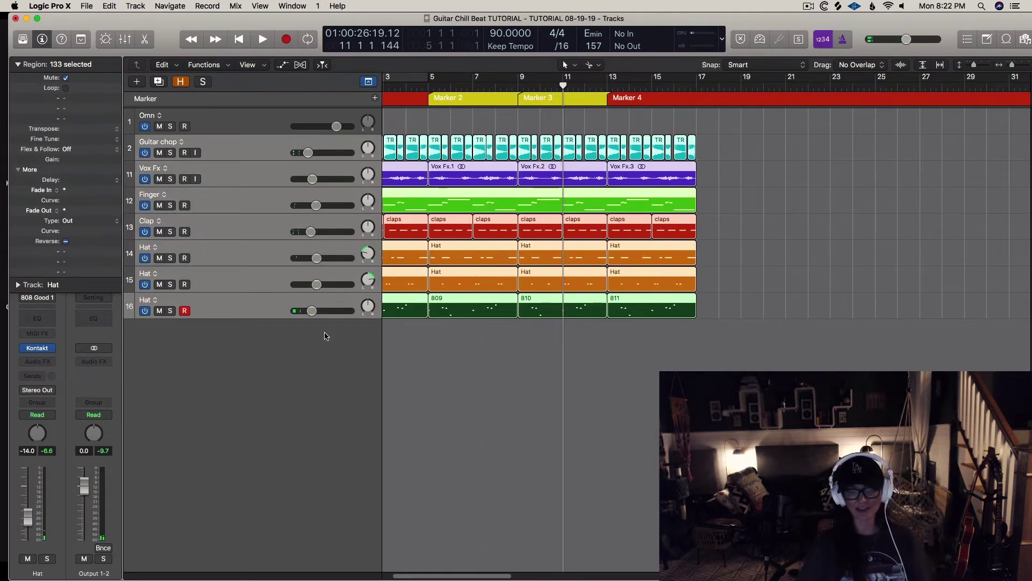
pyautogui.moveTo(312, 311); pyautogui.dragTo(307, 310)
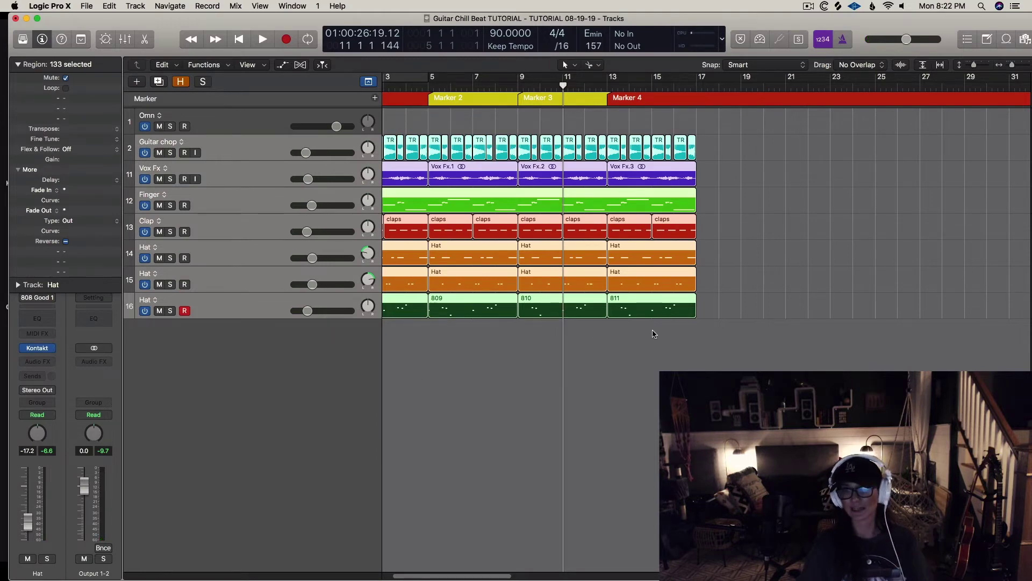
# Add a new audio track above Guitar chop and load the TrackingC800 channel strip setting on it.
pyautogui.hscroll(-3, 697, 367)
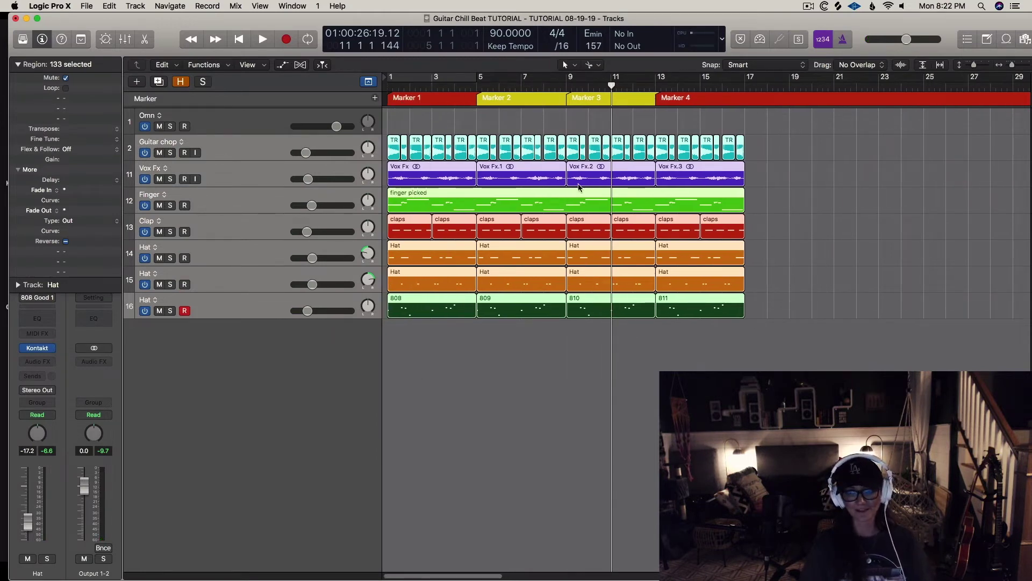
pyautogui.click(460, 87)
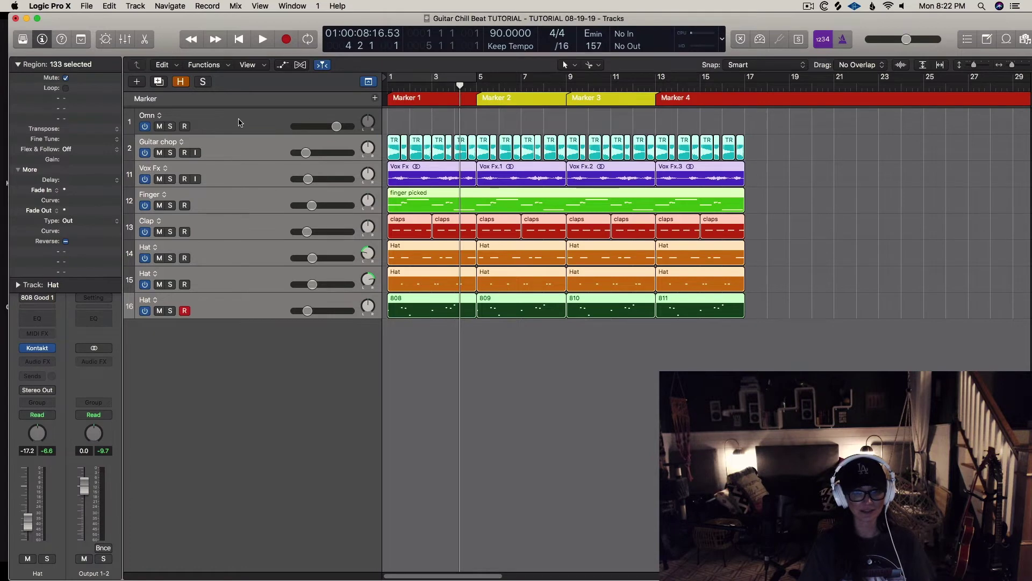
pyautogui.press('alt+super+a')
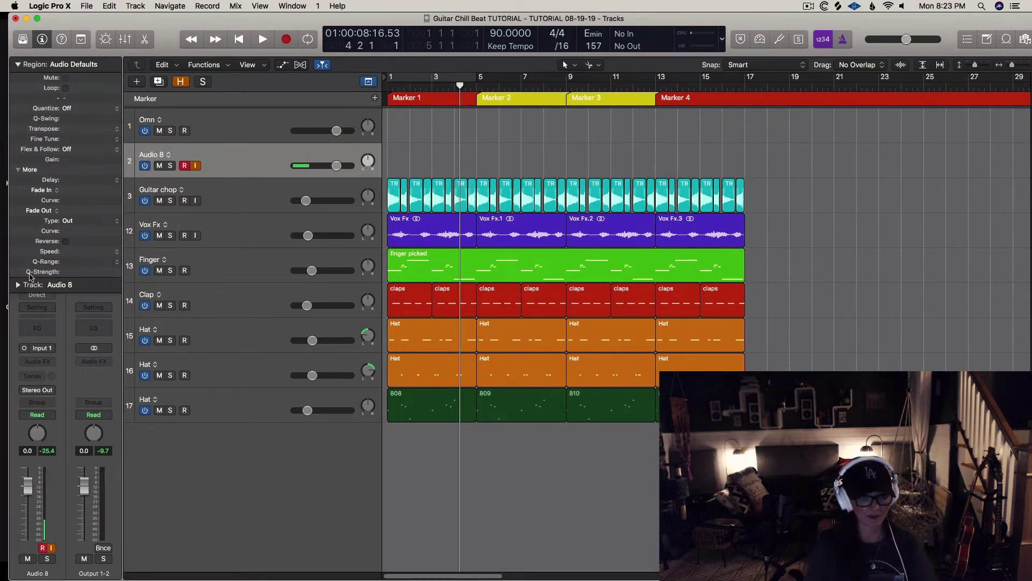
pyautogui.click(16, 65)
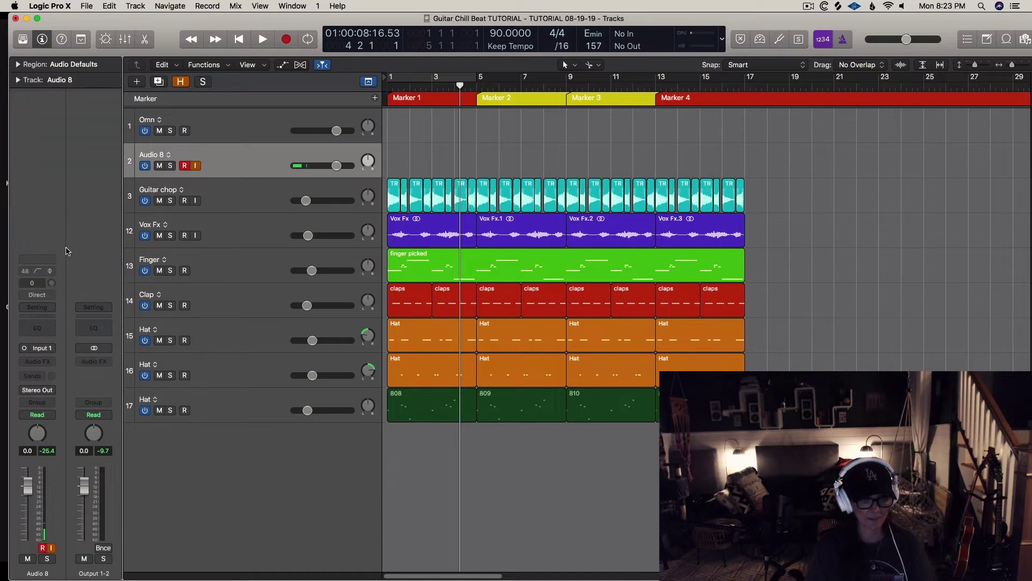
pyautogui.click(36, 307)
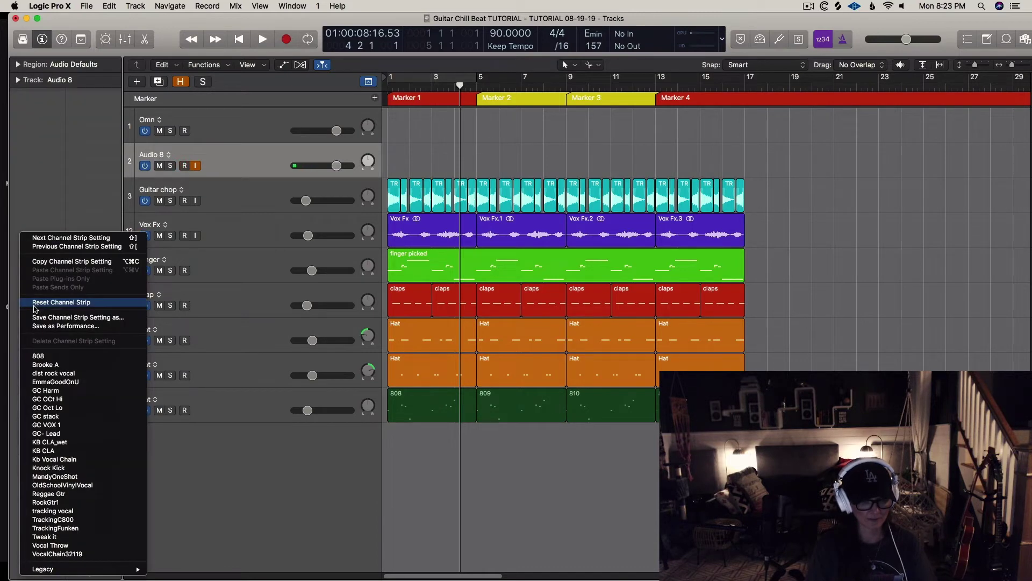
pyautogui.click(78, 519)
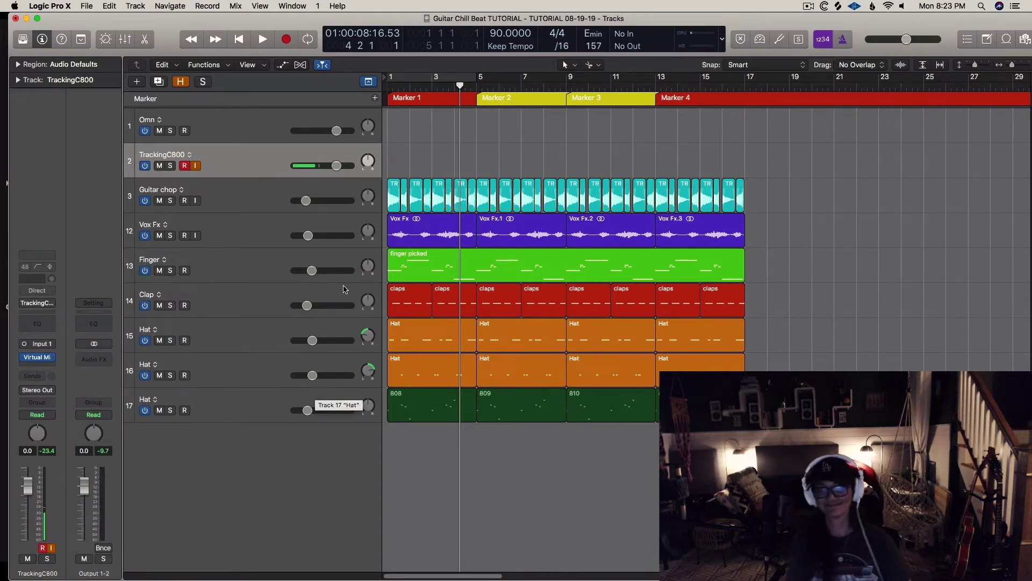
pyautogui.scroll(-2, 456, 154)
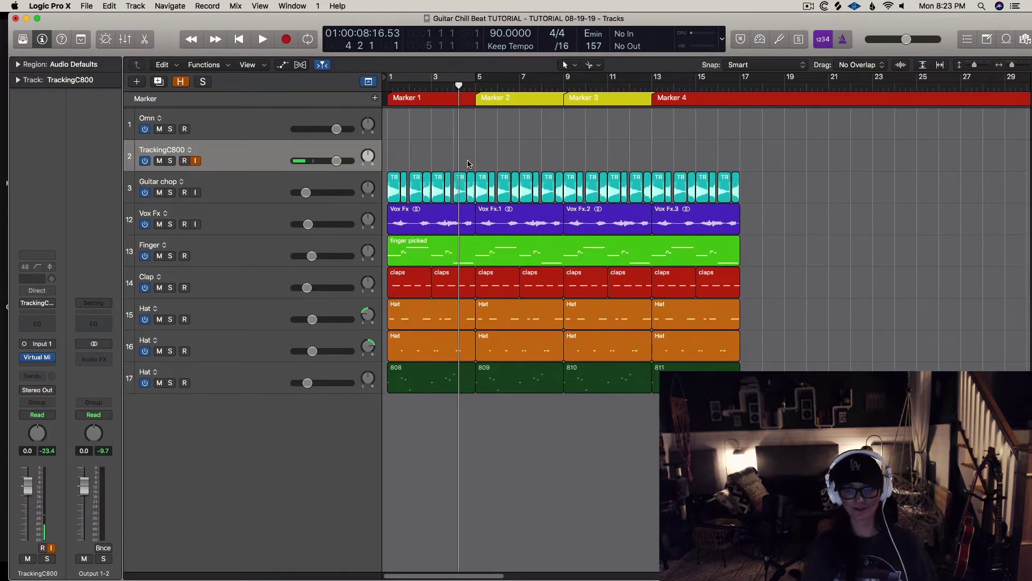
# Listen to the arrangement from bar 4 into bar 13 and stop playback.
pyautogui.press('Return')
pyautogui.press('space')
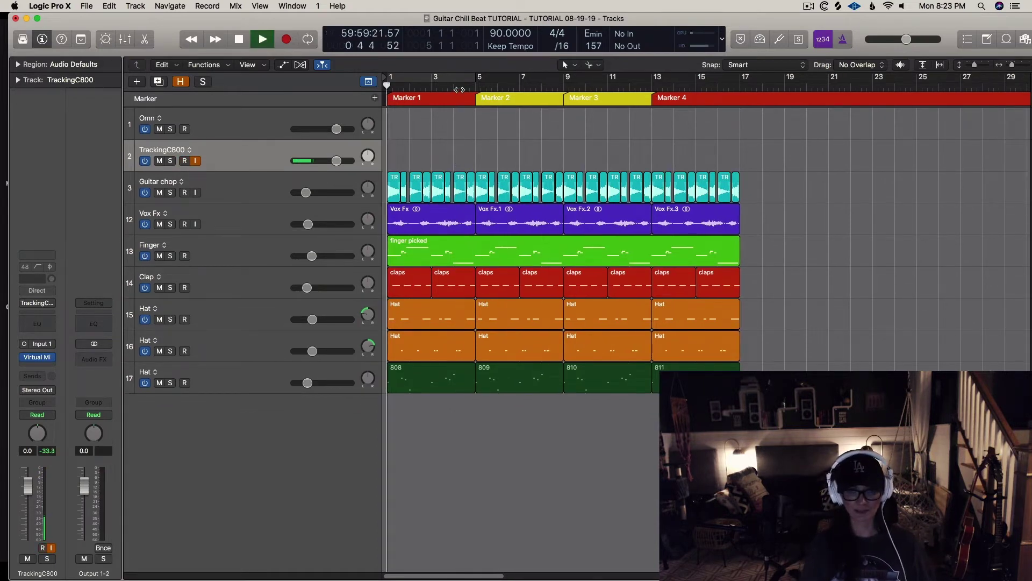
pyautogui.press('space')
pyautogui.click(452, 87)
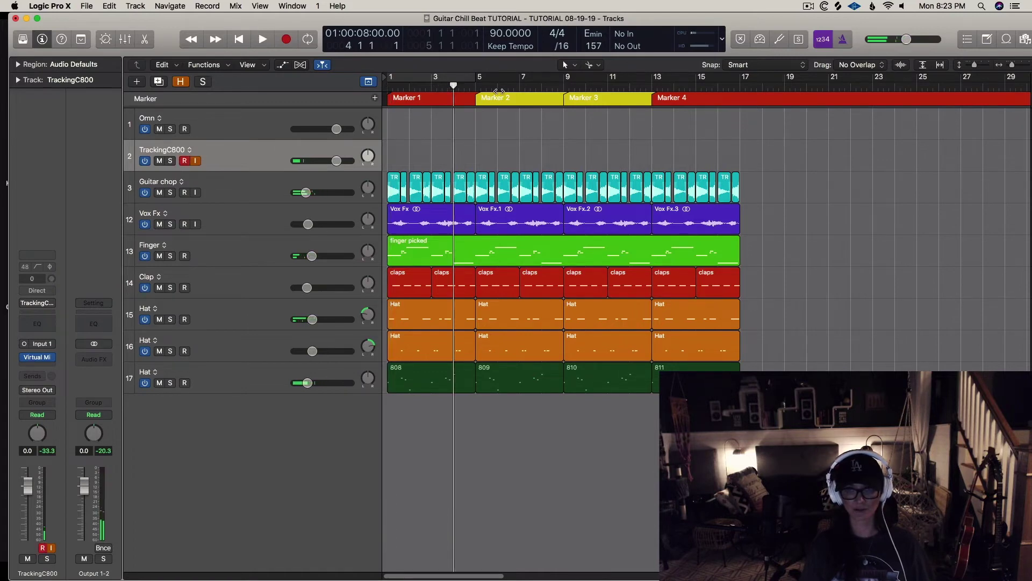
pyautogui.press('space')
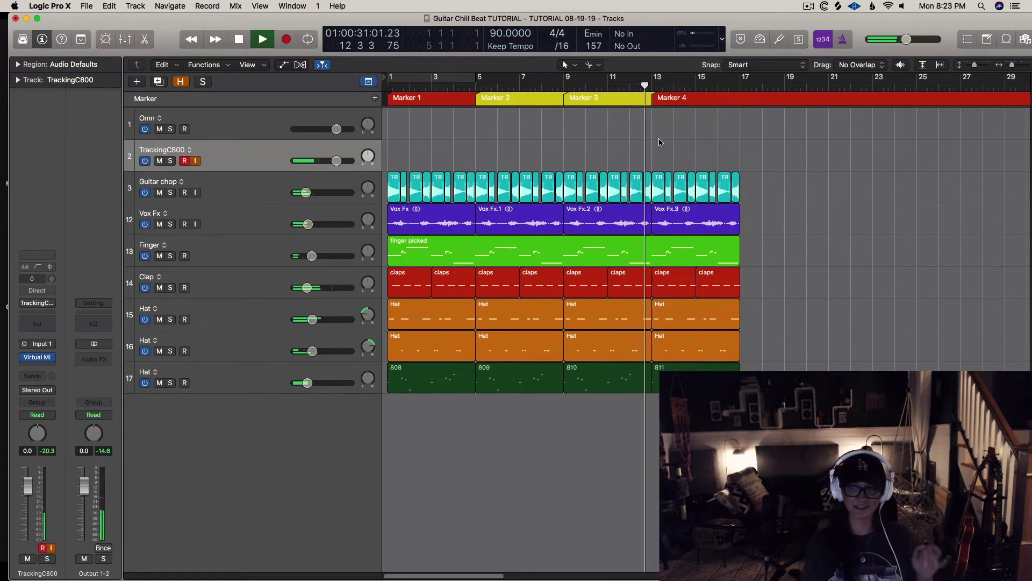
pyautogui.press('space')
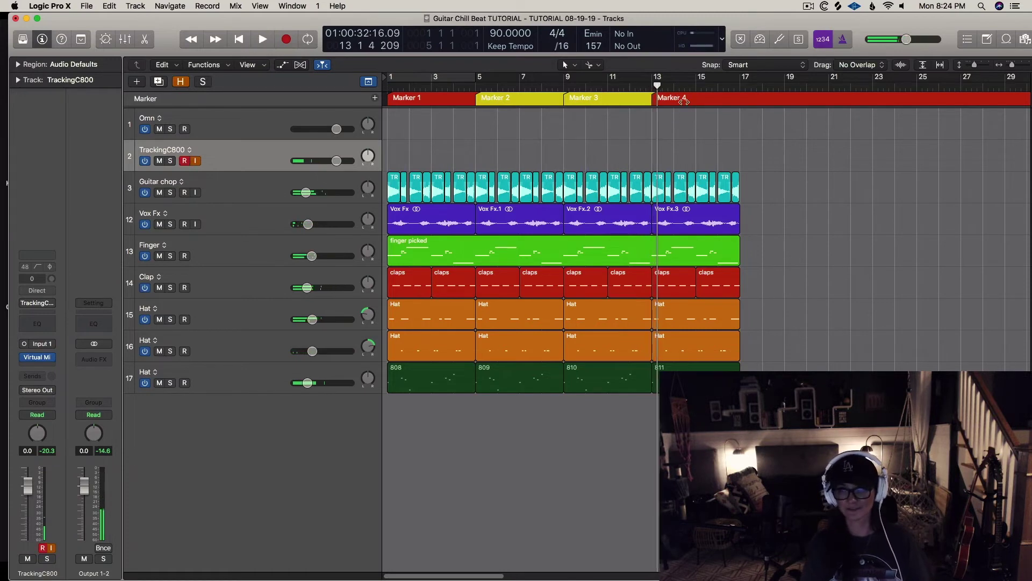
# Color Marker 4 blue-violet and add new markers at bars 17 and 21, checking the transition into bar 13 by ear.
pyautogui.click(682, 99)
pyautogui.hotkey('alt', 'c')
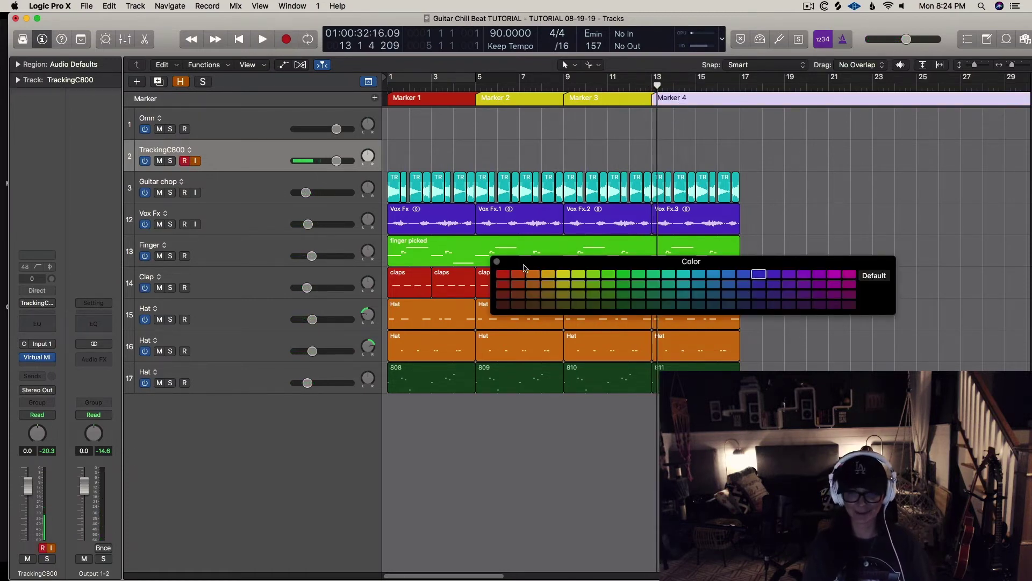
pyautogui.click(497, 262)
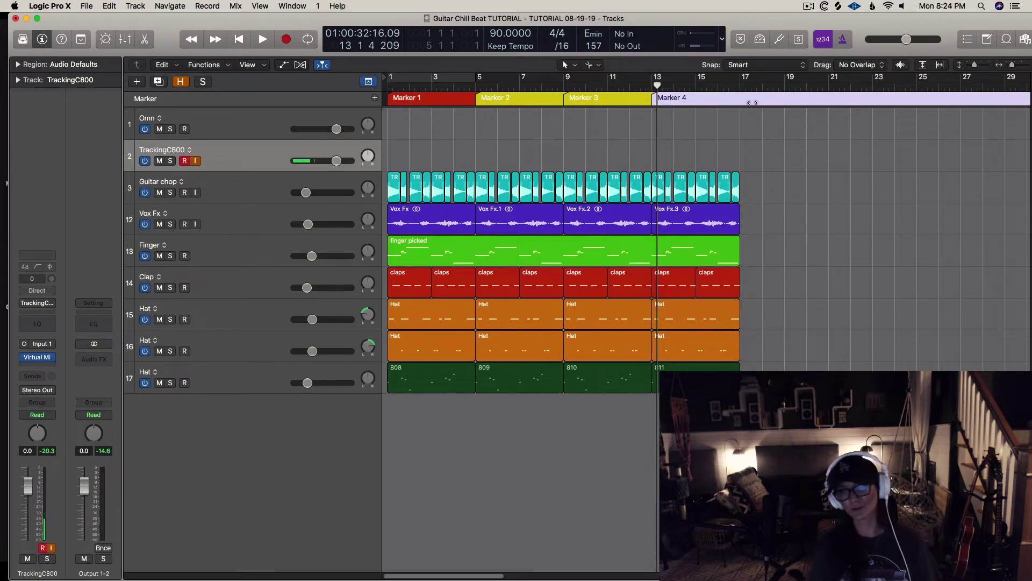
pyautogui.keyDown('super'); pyautogui.click(741, 101); pyautogui.keyUp('super')
pyautogui.click(641, 89)
pyautogui.press('space')
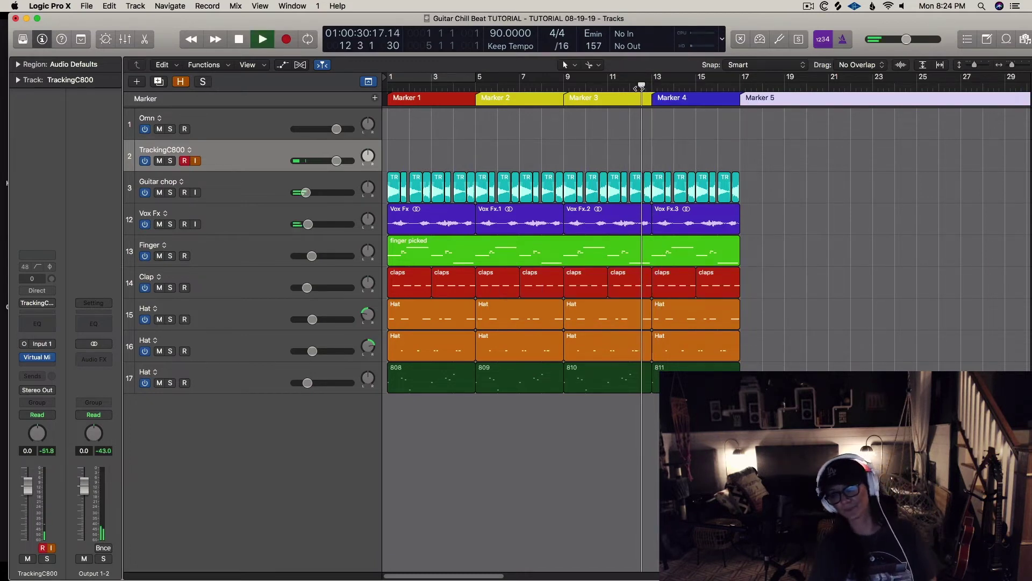
pyautogui.click(563, 87)
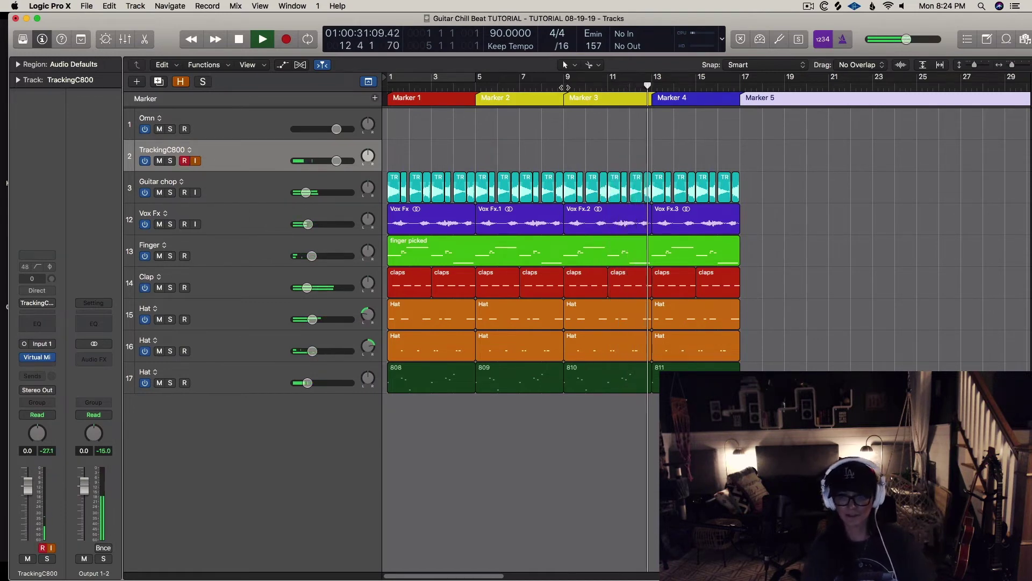
pyautogui.press('space')
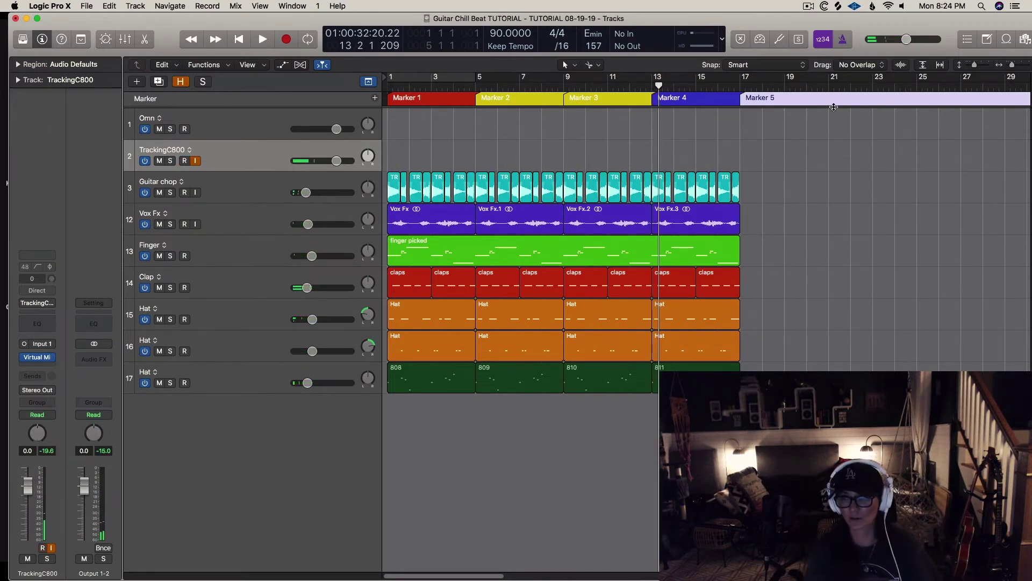
pyautogui.click(829, 105)
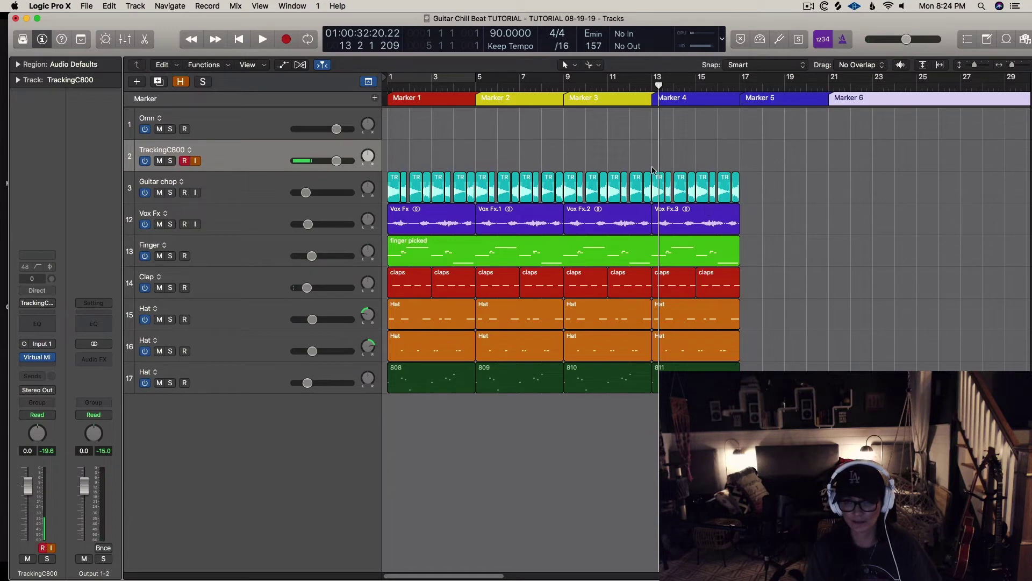
# Split the finger picked region at bar 13 and repeat all regions of bars 13 to 16 twice, filling up to bar 25.
pyautogui.moveTo(657, 166); pyautogui.dragTo(768, 378)
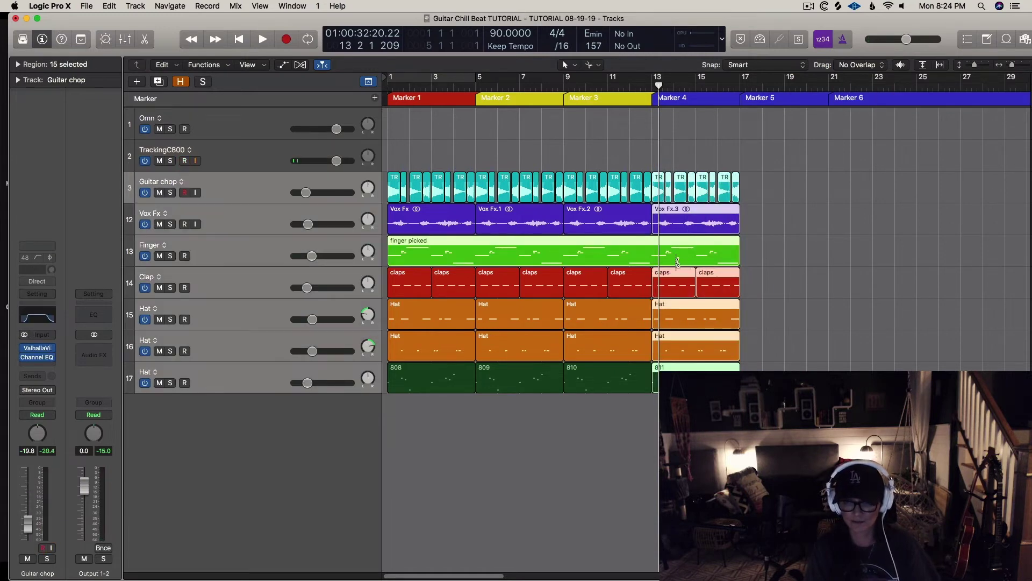
pyautogui.click(651, 259)
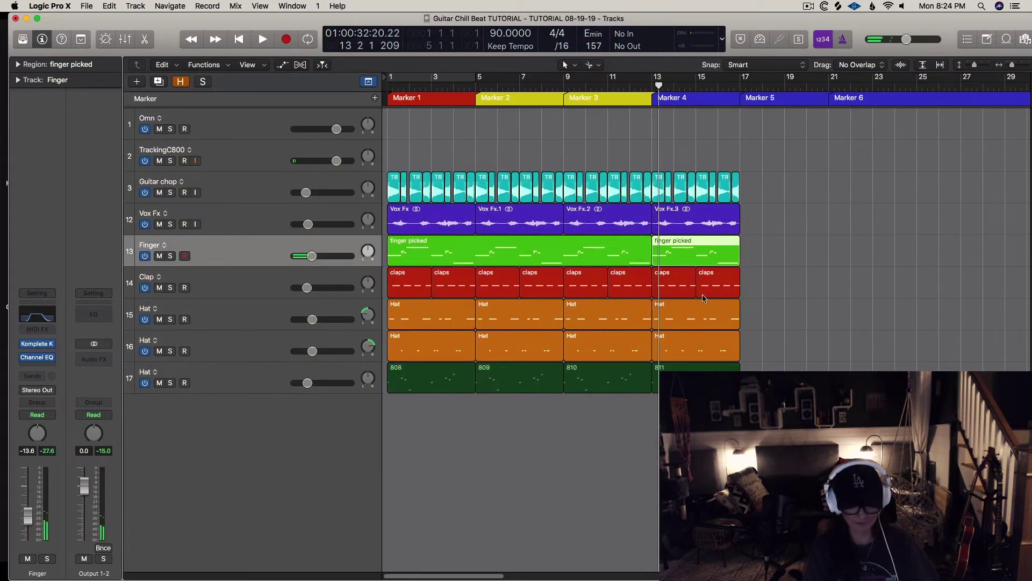
pyautogui.hotkey('shift', 'f')
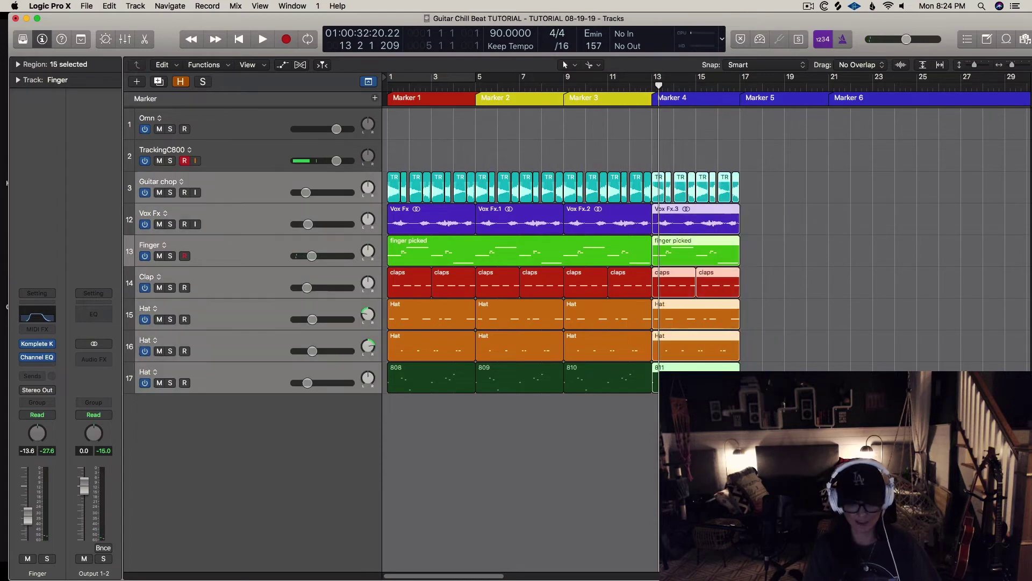
pyautogui.press('super+r')
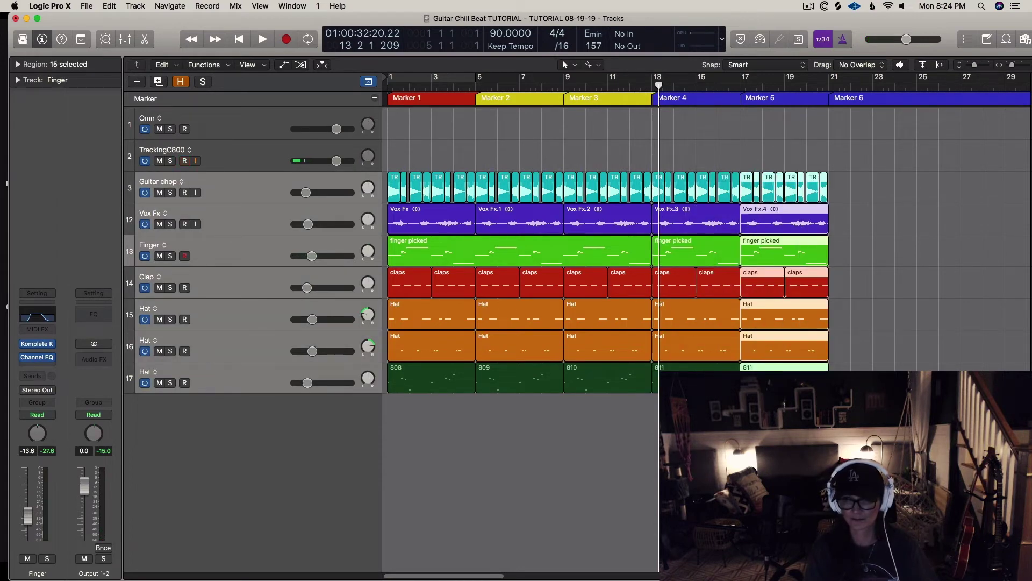
pyautogui.press('super+r')
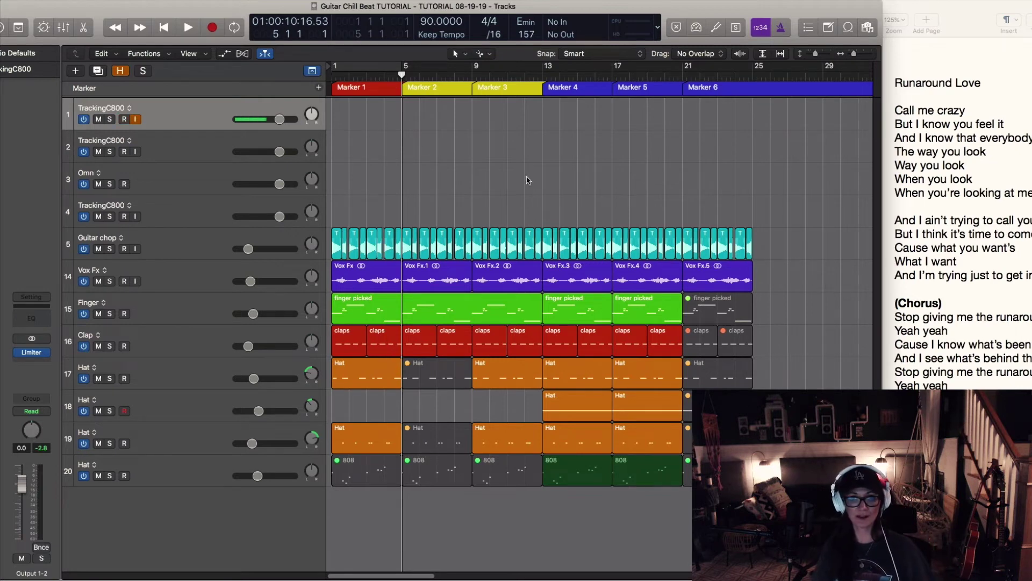
# Record a lead vocal take on the first TrackingC800 track from bar 5 to about bar 22, and return the playhead to bar 5.
pyautogui.press('r')
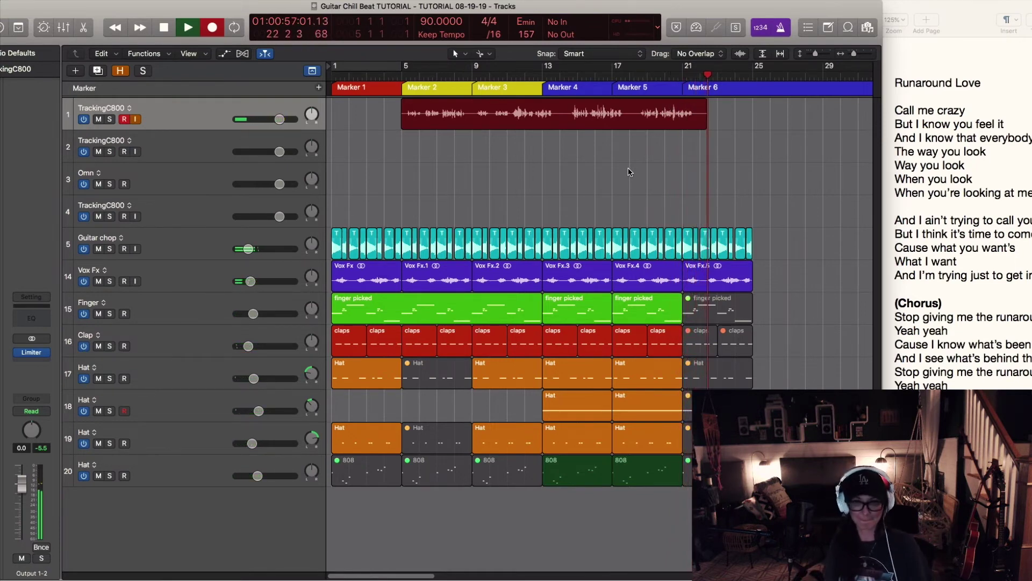
pyautogui.press('space')
pyautogui.click(404, 73)
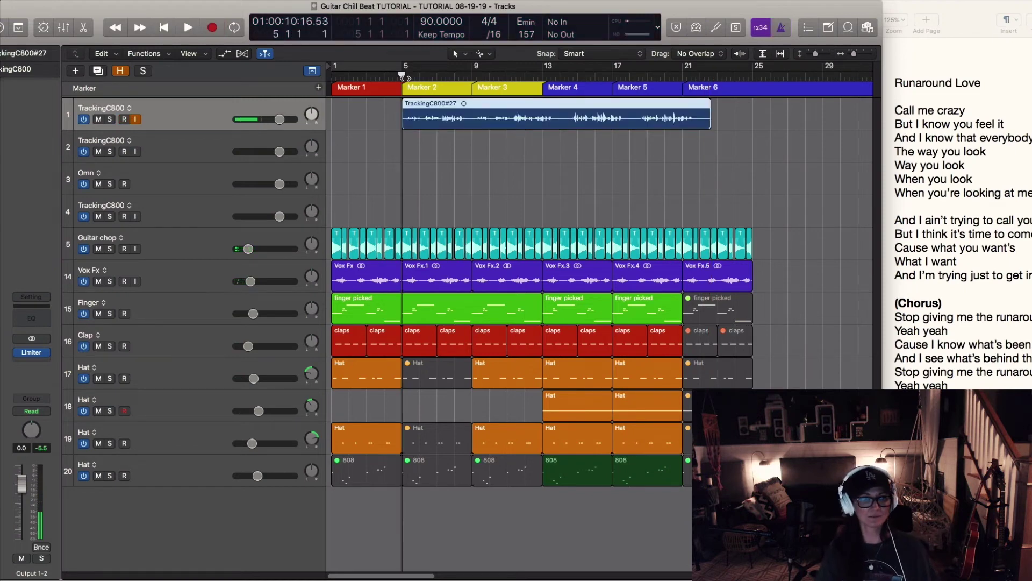
# Arm the second TrackingC800 track, turn off input monitoring on the first, and lower the lead vocal's volume during playback.
pyautogui.click(174, 147)
pyautogui.click(126, 153)
pyautogui.click(136, 119)
pyautogui.press('space')
pyautogui.press('super+Down')
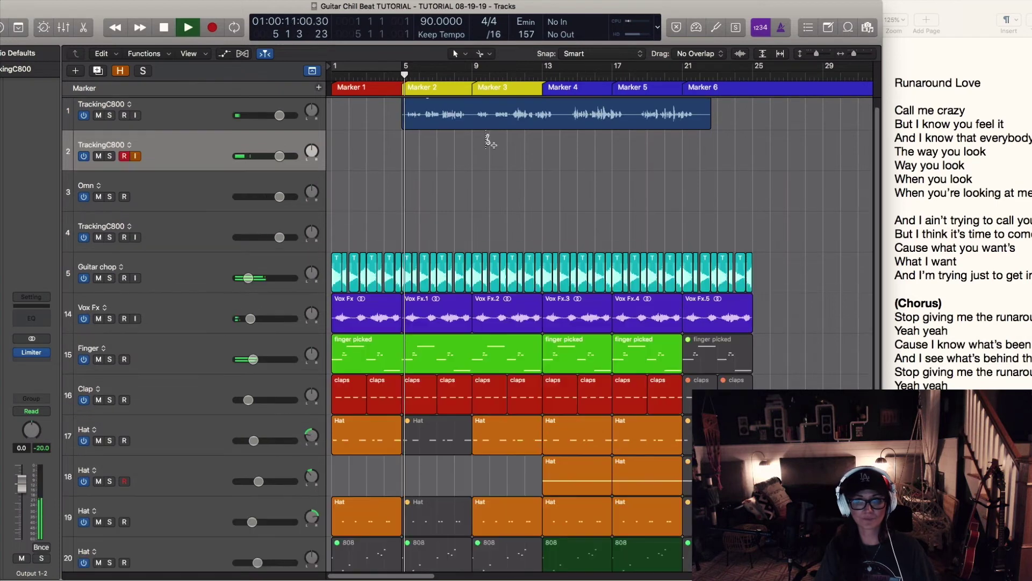
pyautogui.press('super+Right')
pyautogui.moveTo(293, 121); pyautogui.dragTo(272, 116)
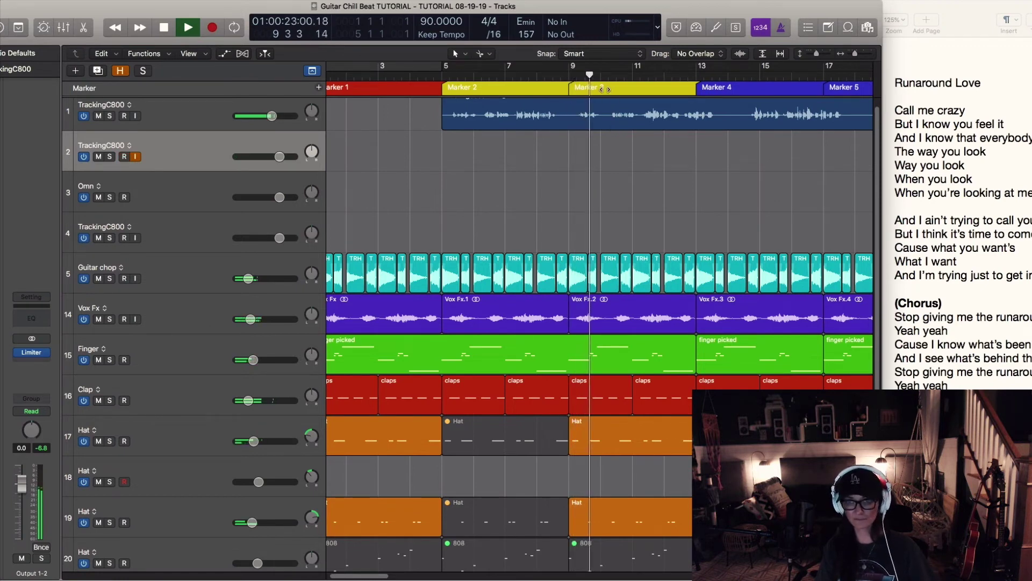
# Record a backing vocal on the second TrackingC800 track from about bar 10 to bar 12, and trim its end back to before bar 11.
pyautogui.click(602, 87)
pyautogui.press('r')
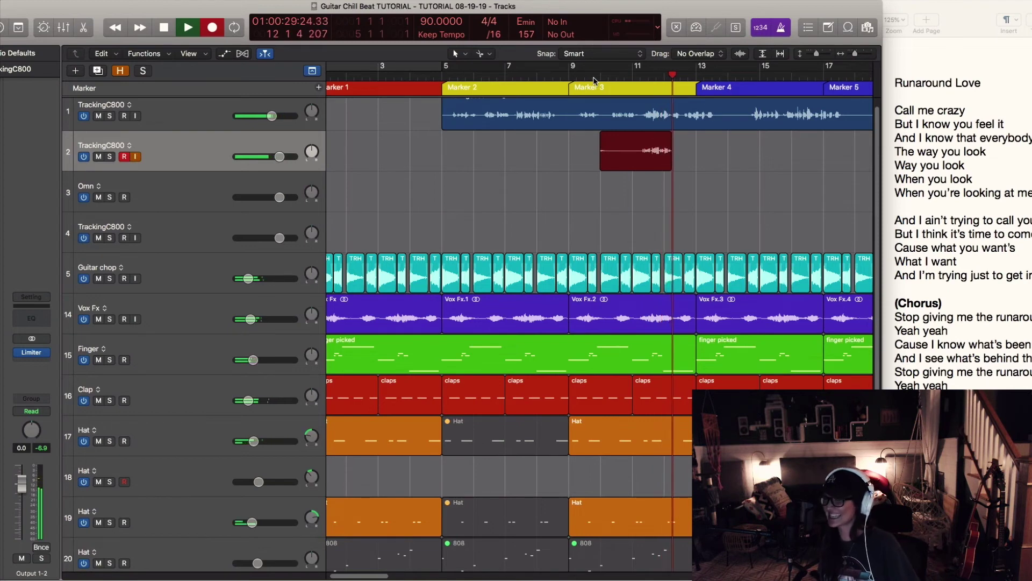
pyautogui.press('space')
pyautogui.moveTo(682, 156); pyautogui.dragTo(625, 154)
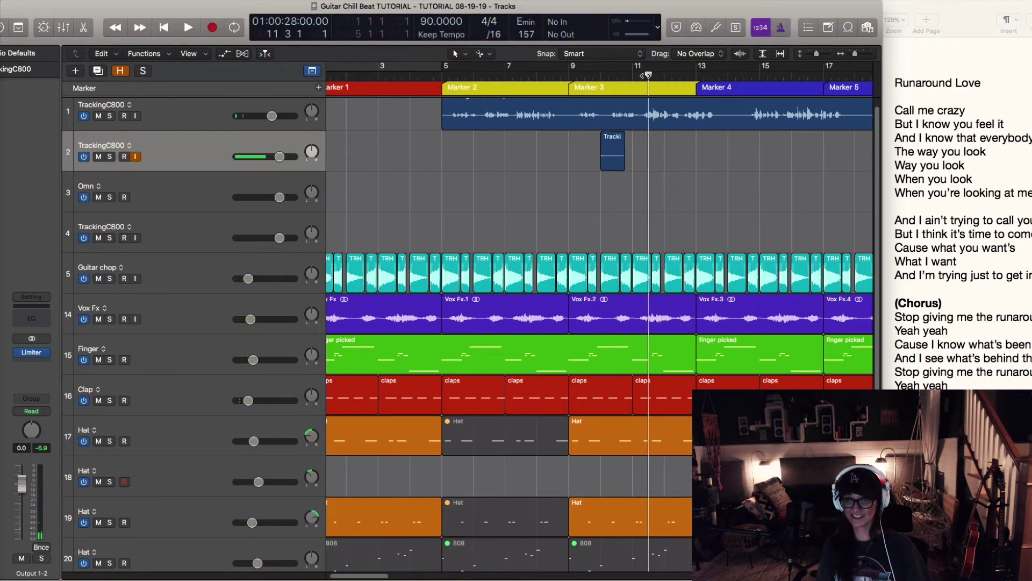
# Record a short backing vocal on the armed TrackingC800 track 5 over about half of bar 14.
pyautogui.press('r')
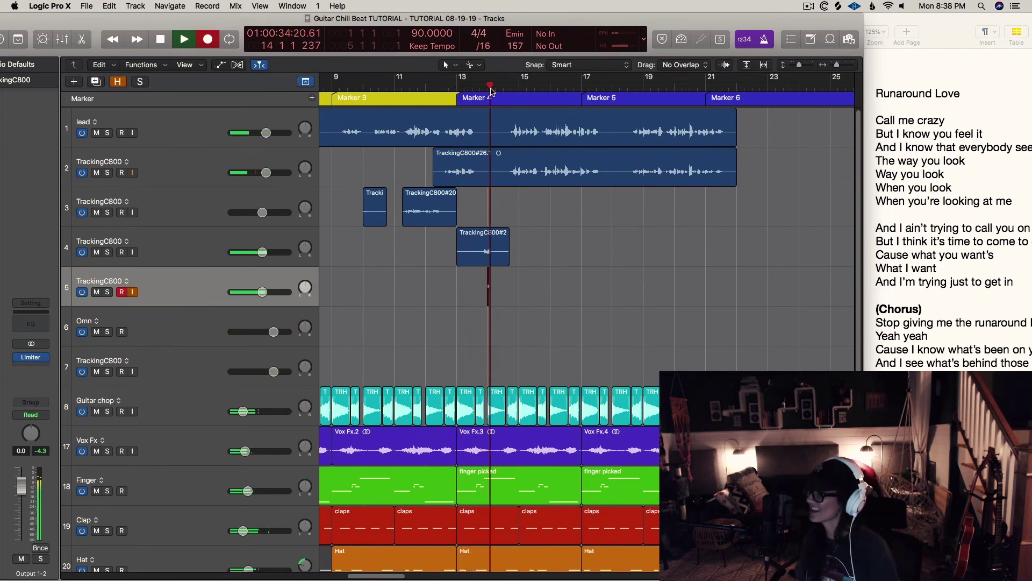
pyautogui.press('space')
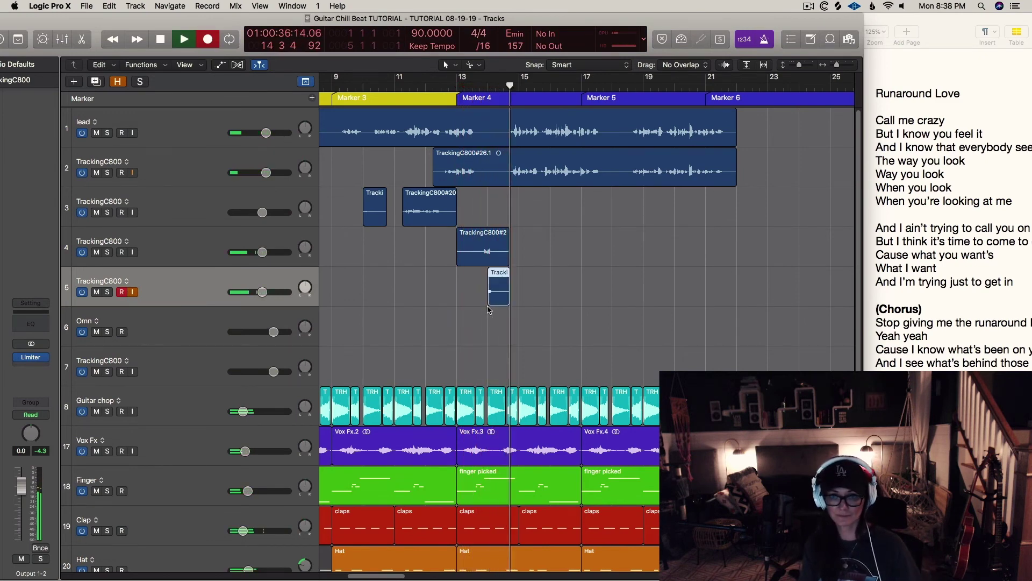
# Stop recording, add two duplicates of TrackingC800 track 5, extend the new backing vocal region's start back to bar 13, and select track 6.
pyautogui.press('space')
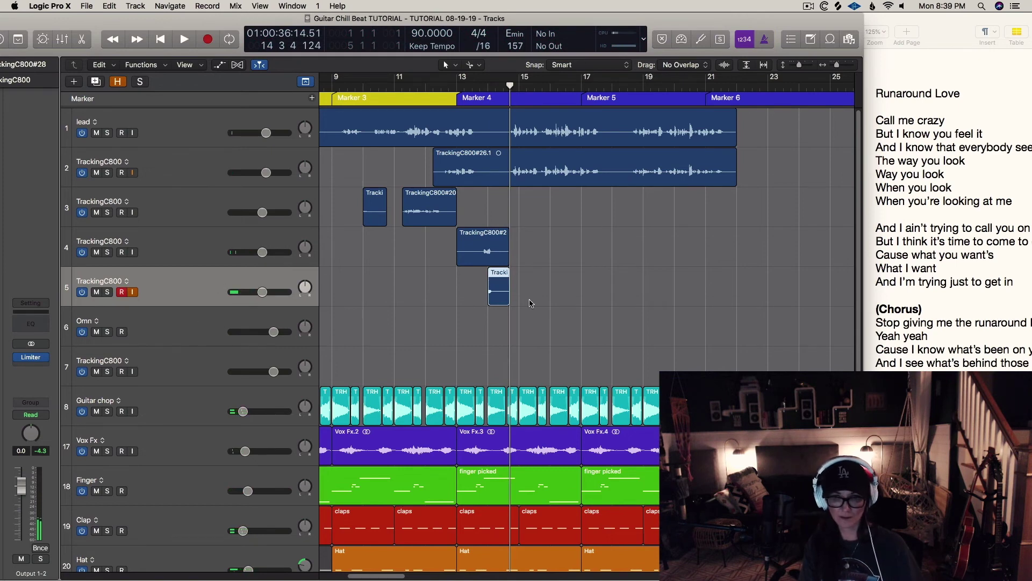
pyautogui.press('super+d')
pyautogui.press('super+d')
pyautogui.moveTo(487, 305); pyautogui.dragTo(457, 307)
pyautogui.click(205, 327)
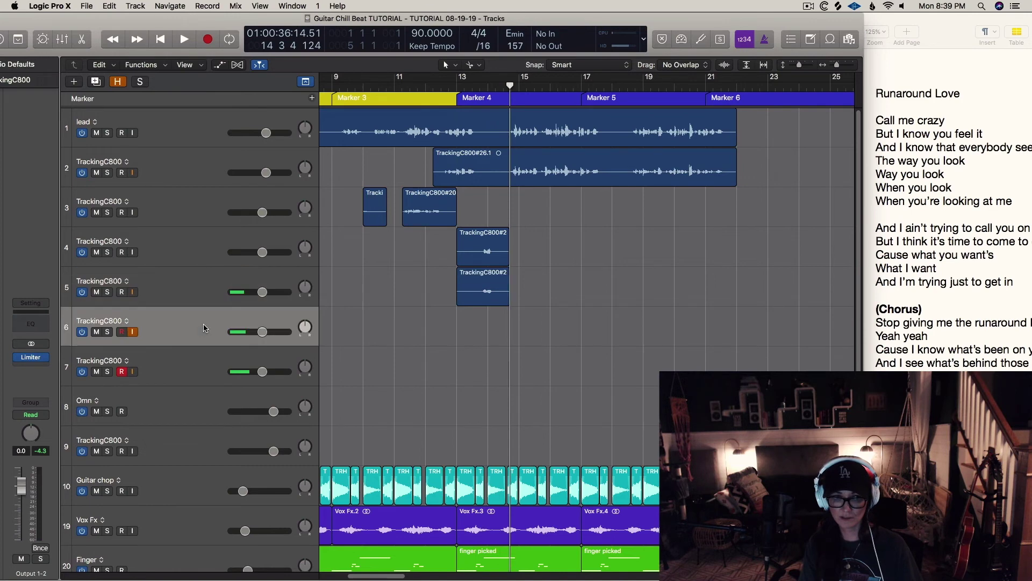
# Record another backing vocal layer on TrackingC800 track 6, punching in at about bar 14 during playback.
pyautogui.press('space')
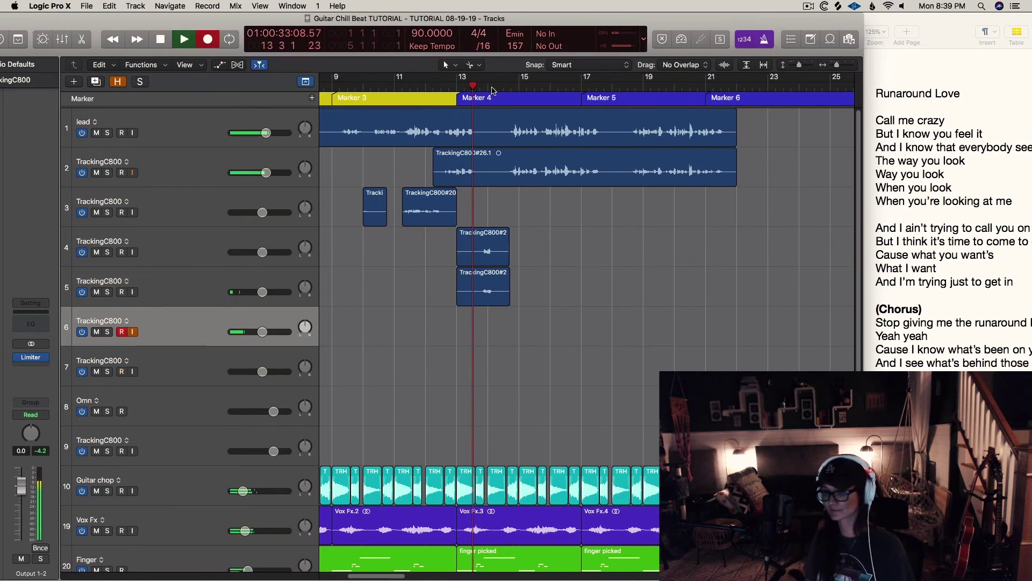
pyautogui.press('r')
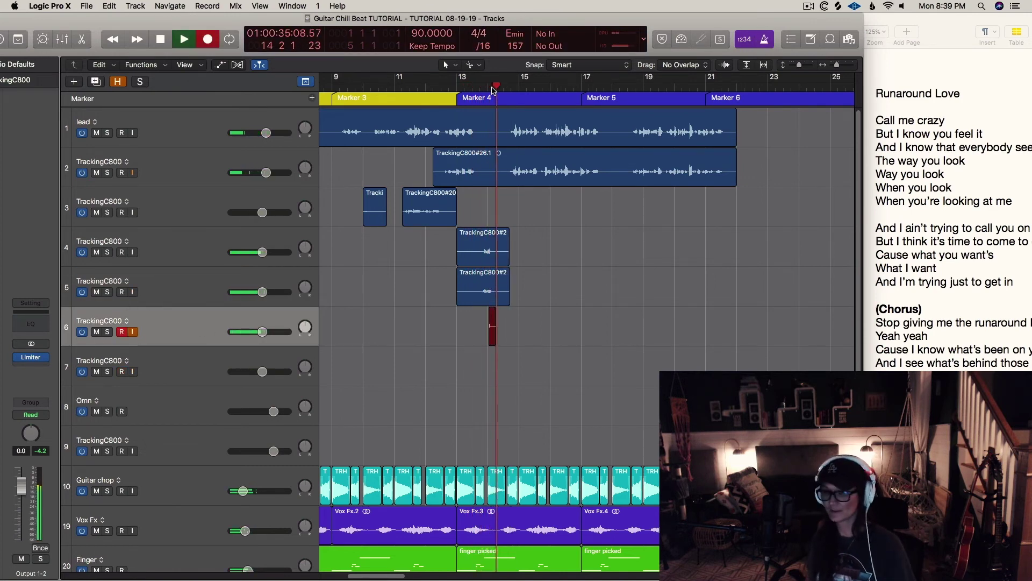
pyautogui.press('space')
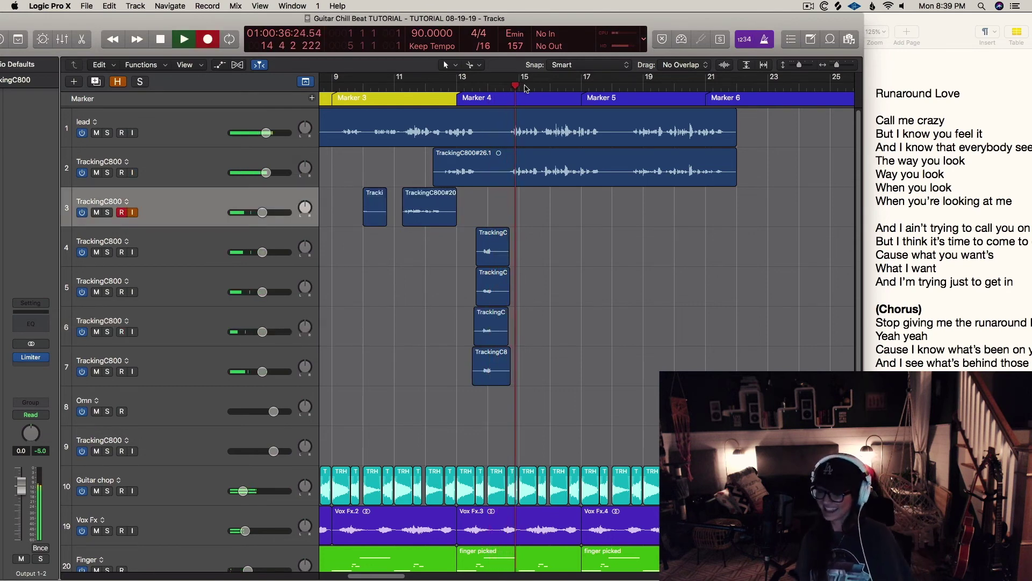
# Try to record a backing vocal on TrackingC800 track 3 from about bar 15, and undo the take.
pyautogui.press('space')
pyautogui.click(520, 86)
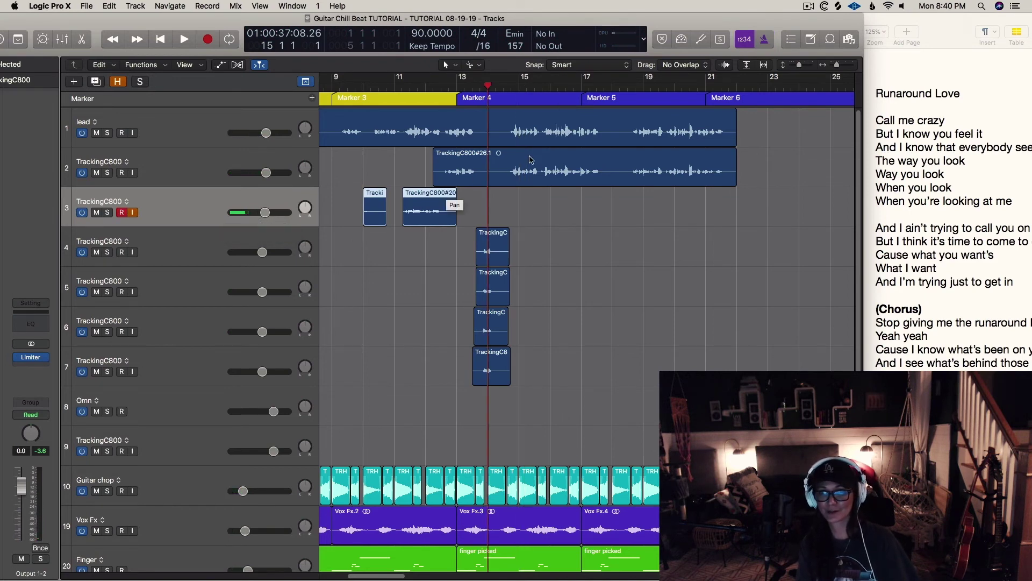
pyautogui.press('r')
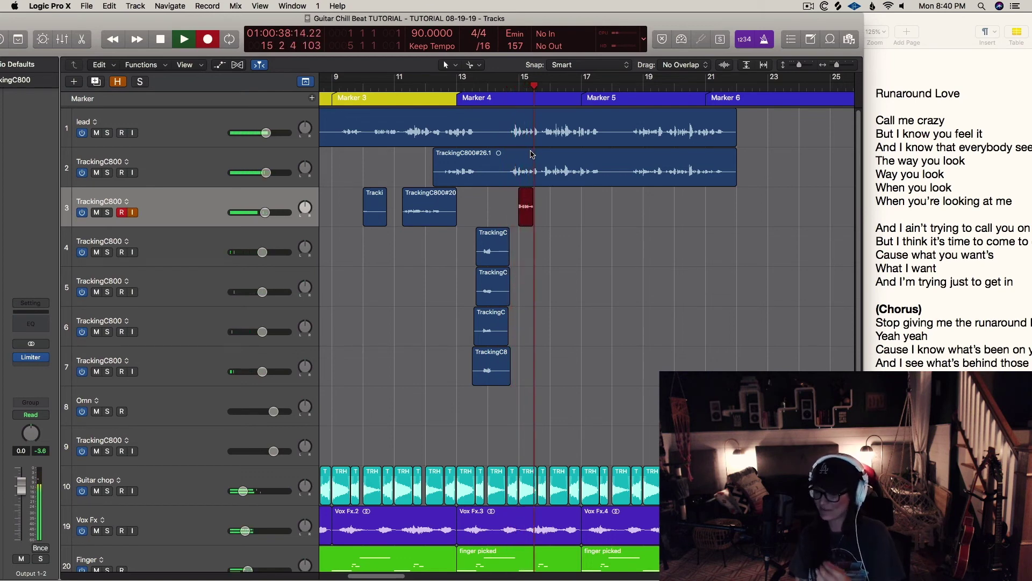
pyautogui.press('space')
pyautogui.press('super+z')
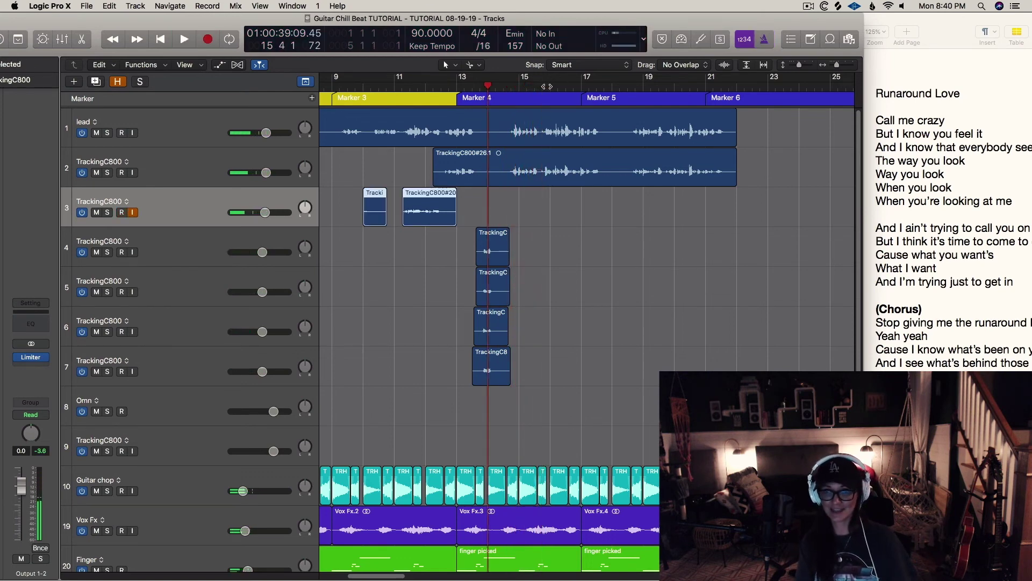
# Record a backing vocal on TrackingC800 track 3 up to about bar 17, and extend the region's start back to about bar 14.
pyautogui.press('space')
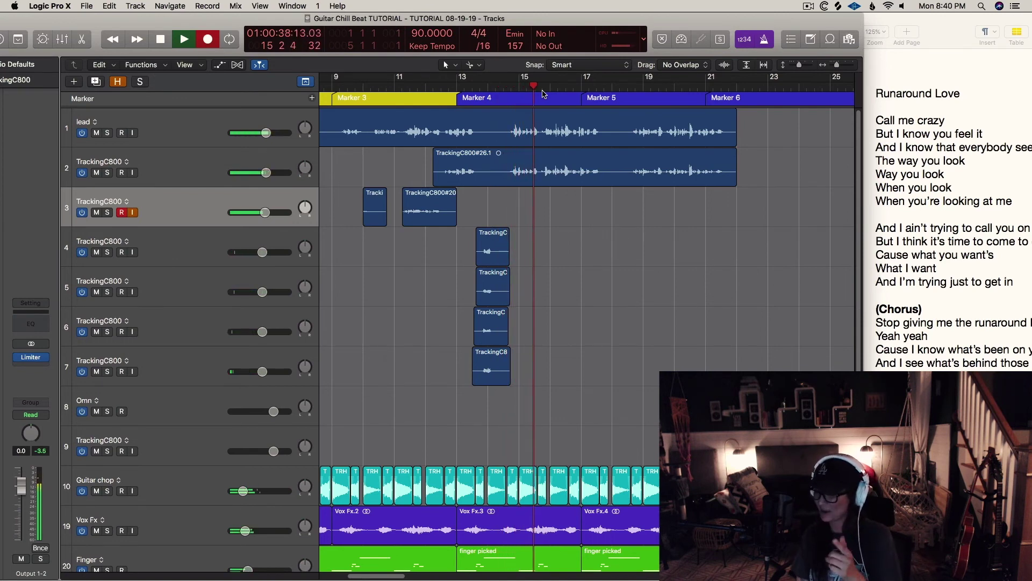
pyautogui.press('r')
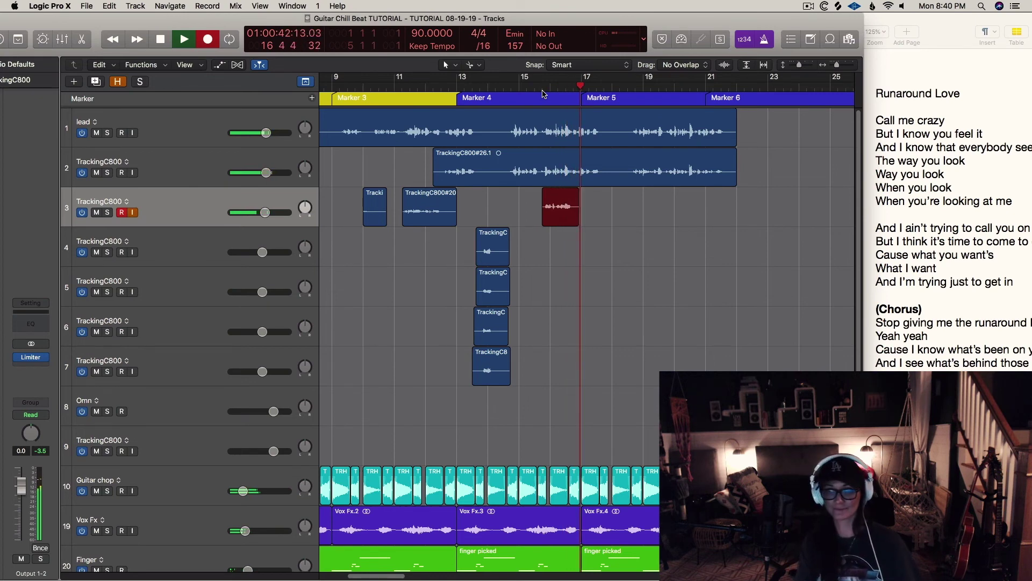
pyautogui.press('space')
pyautogui.moveTo(538, 222); pyautogui.dragTo(497, 227)
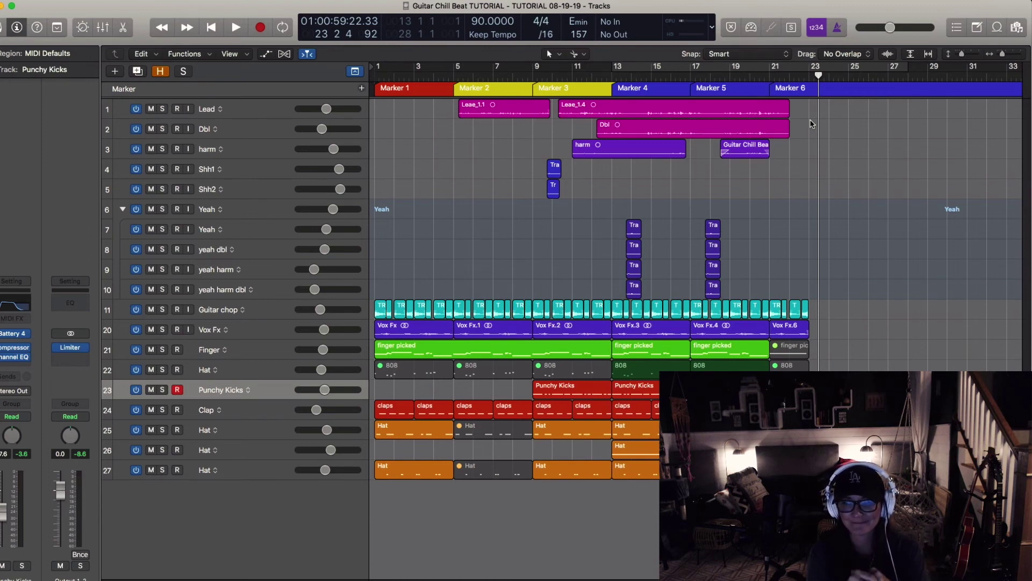
# Play the arrangement from the beginning and slightly raise the Dbl track's volume.
pyautogui.press('Return')
pyautogui.press('space')
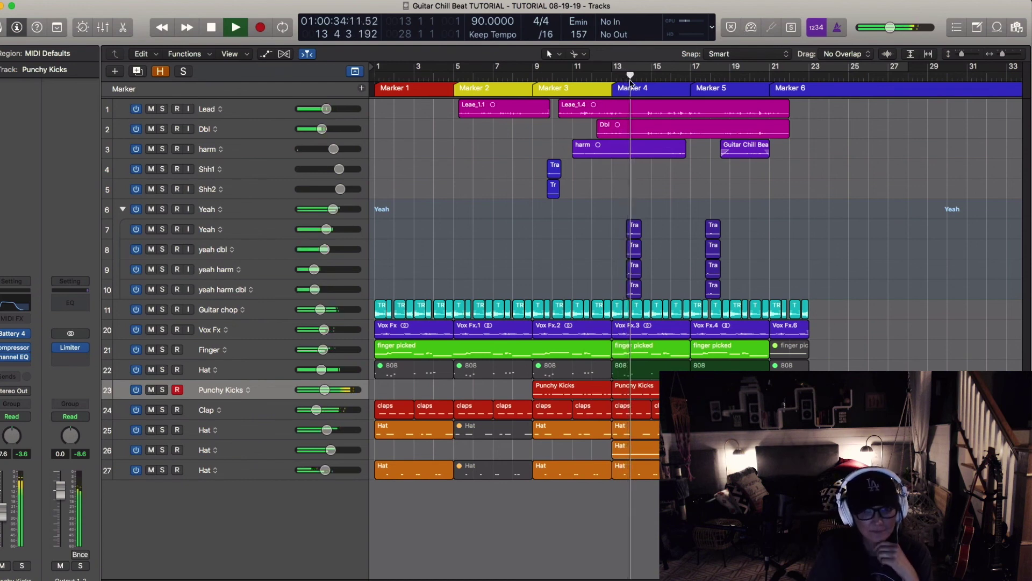
pyautogui.click(322, 128)
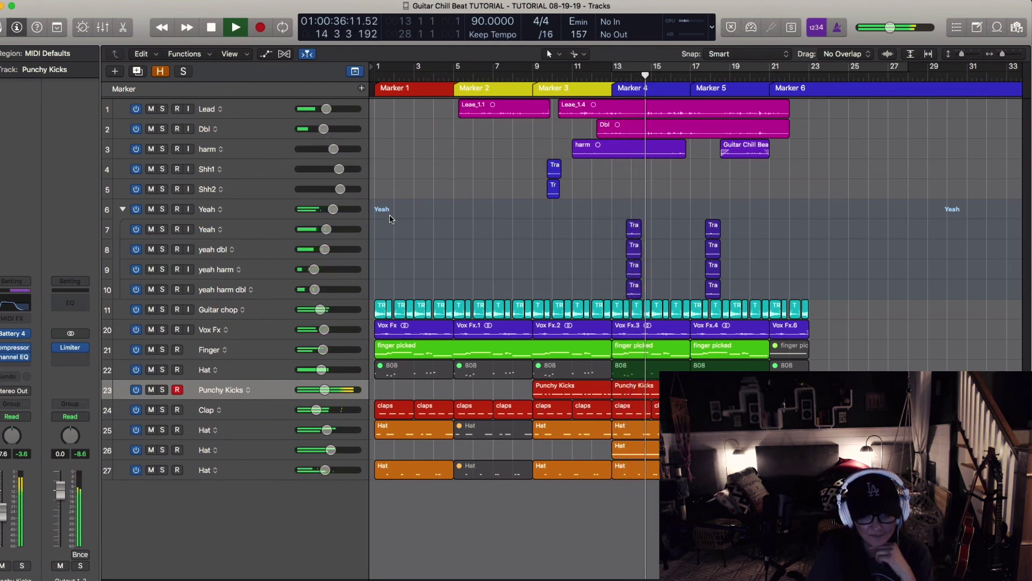
# Lower the yeah harm and yeah harm dbl volumes slightly, raise yeah dbl and the Yeah stack slightly, and stop playback.
pyautogui.click(314, 270)
pyautogui.moveTo(315, 289); pyautogui.dragTo(313, 289)
pyautogui.click(313, 270)
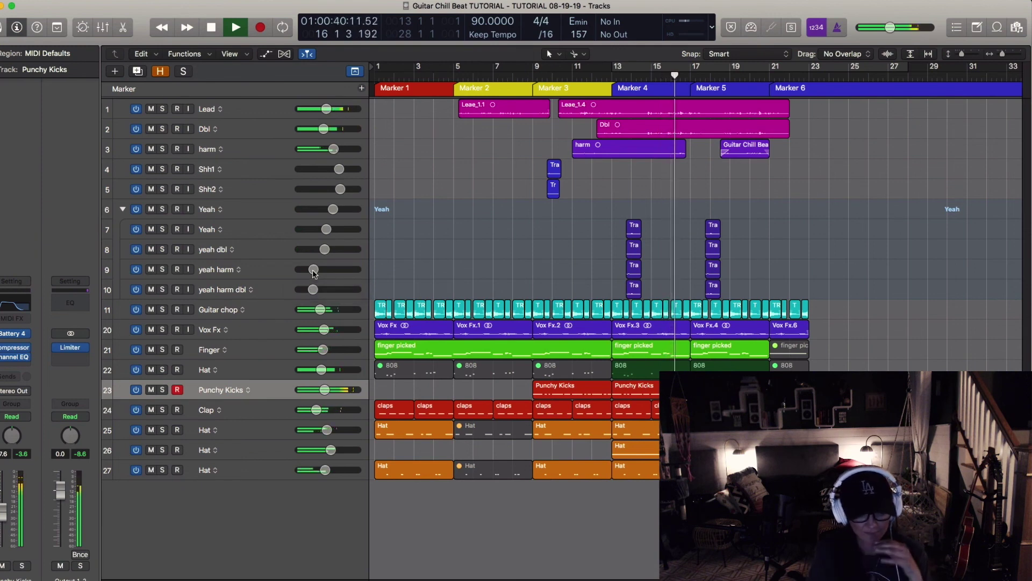
pyautogui.moveTo(324, 249); pyautogui.dragTo(329, 245)
pyautogui.click(334, 209)
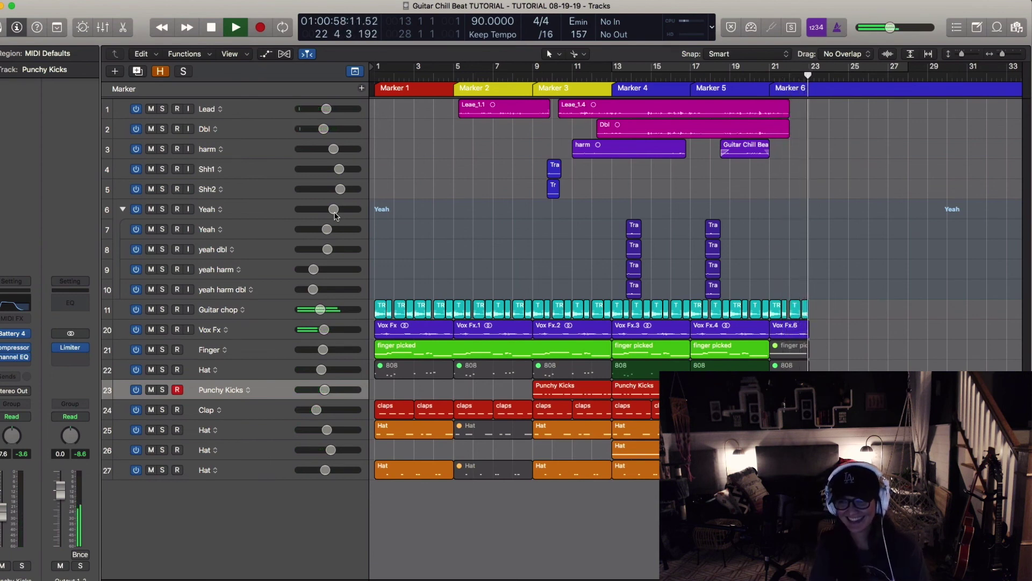
pyautogui.press('space')
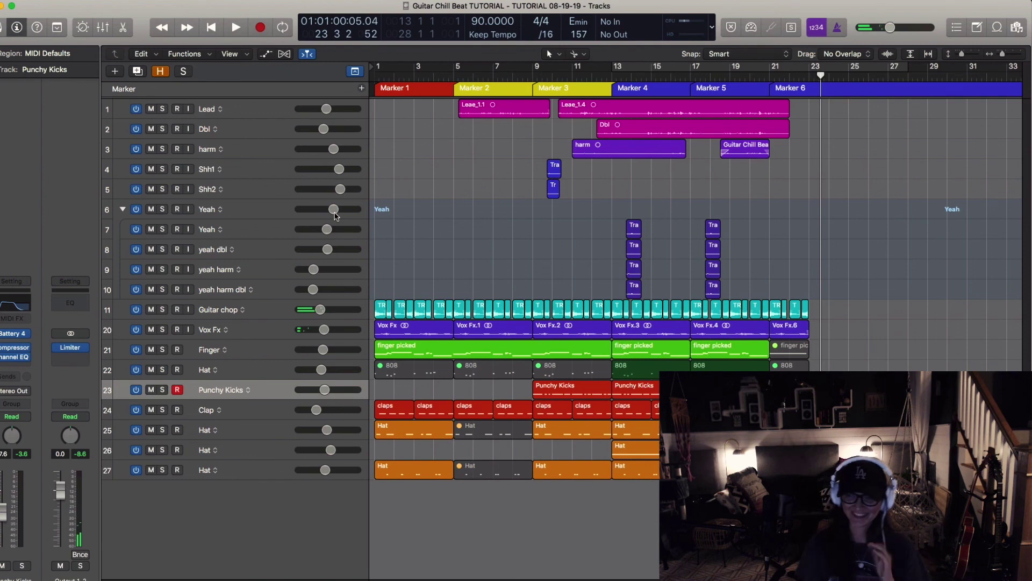